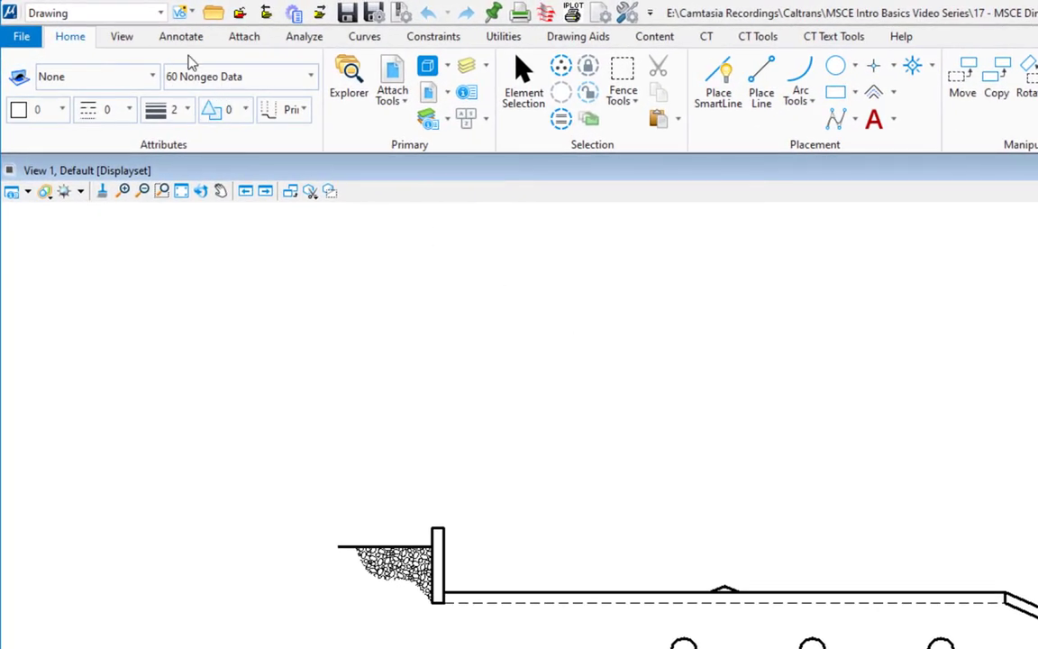
- Review the dimensioning tools, start Change Dimension, and inspect the dimension styles settings before closing them
{"action": "left_click", "coordinate": [181, 41]}
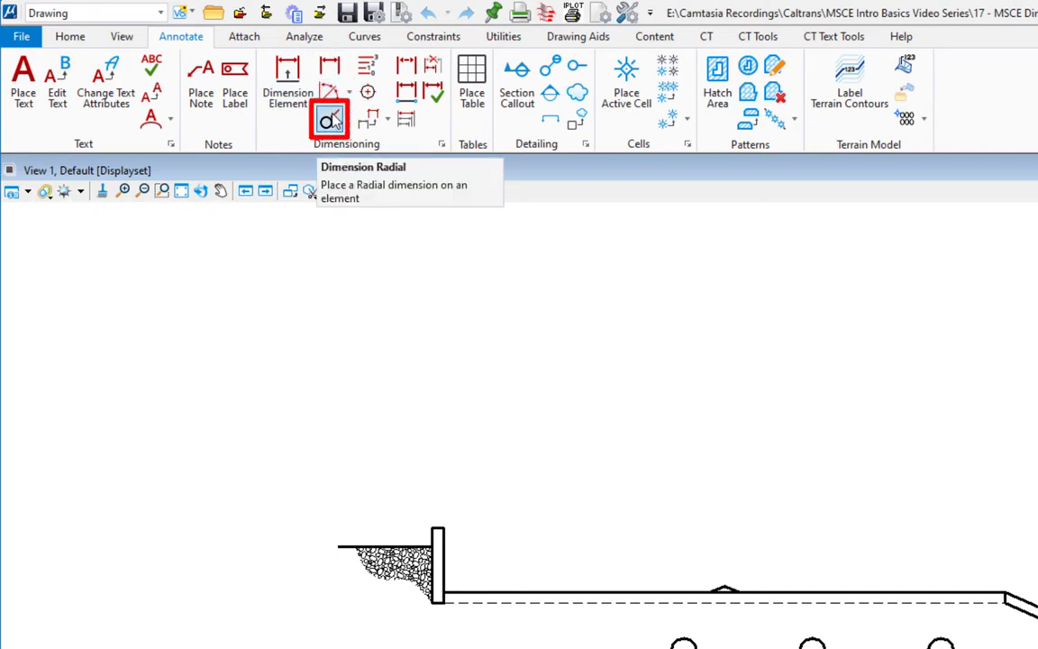
{"action": "left_click", "coordinate": [386, 120]}
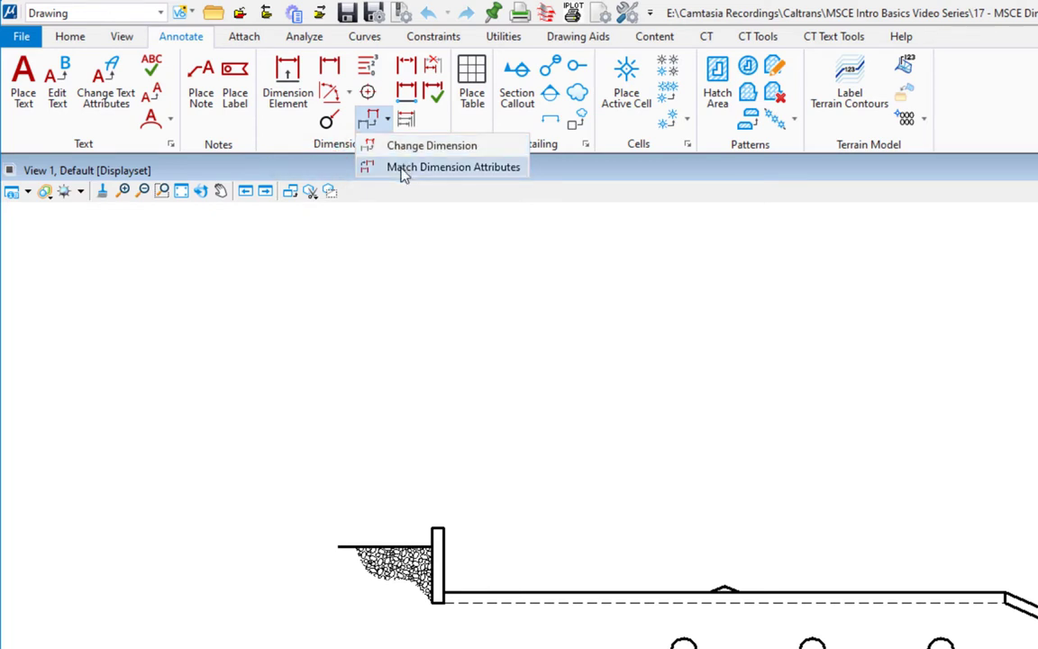
{"action": "left_click", "coordinate": [402, 151]}
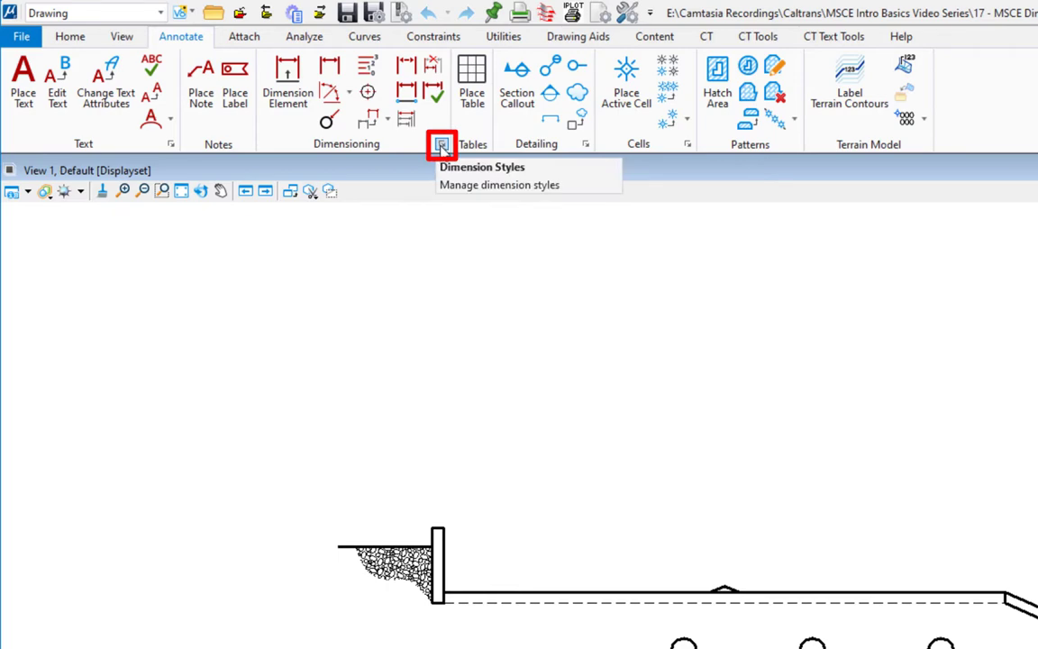
{"action": "left_click", "coordinate": [442, 146]}
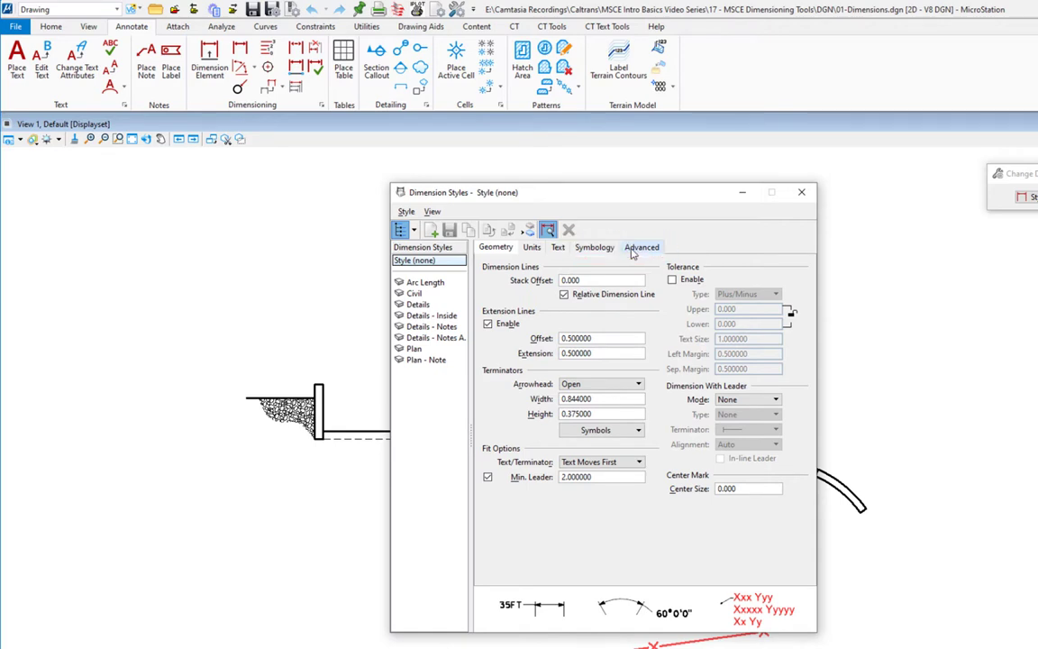
{"action": "left_click", "coordinate": [802, 193]}
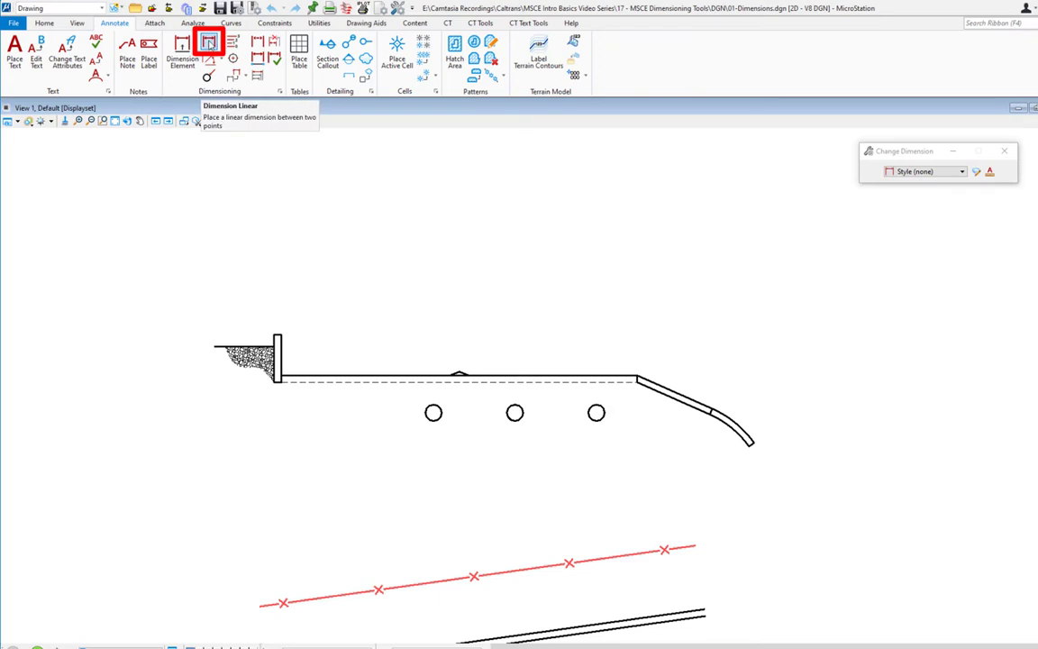
- Set up Linear Dimensioning with Style (none), Drawing alignment and Automatic location, and expand its extended settings
{"action": "left_click", "coordinate": [208, 43]}
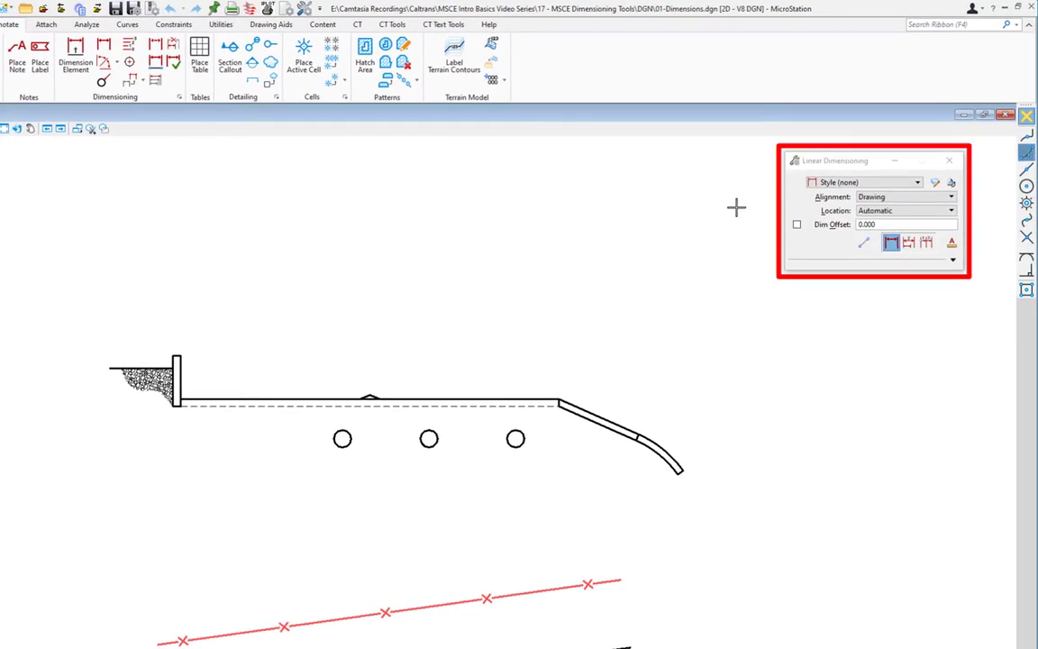
{"action": "left_click", "coordinate": [881, 183]}
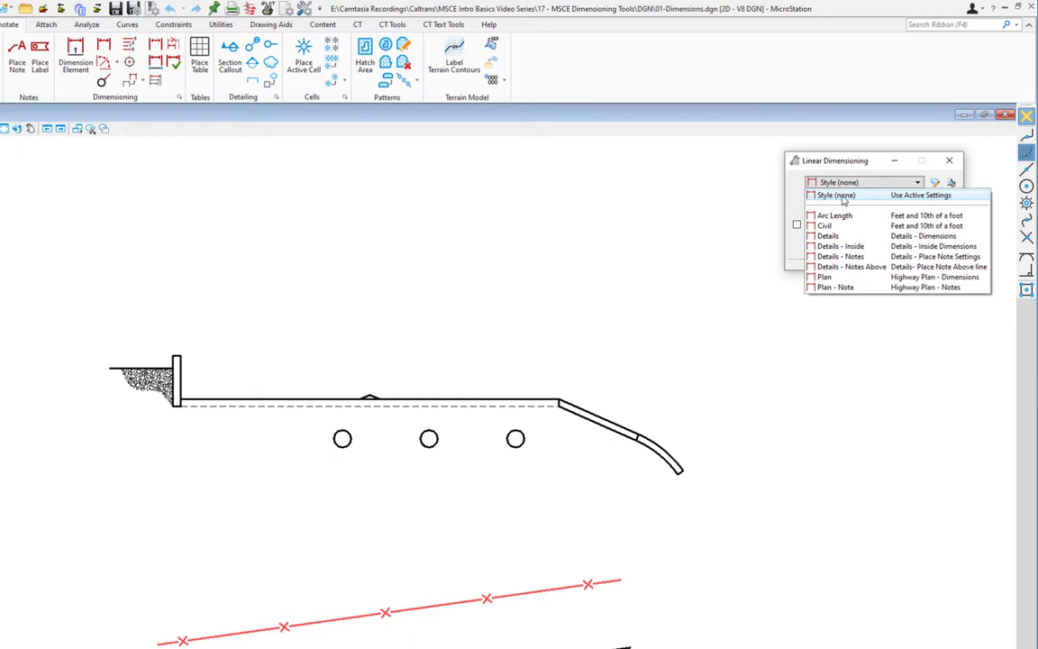
{"action": "left_click", "coordinate": [845, 196]}
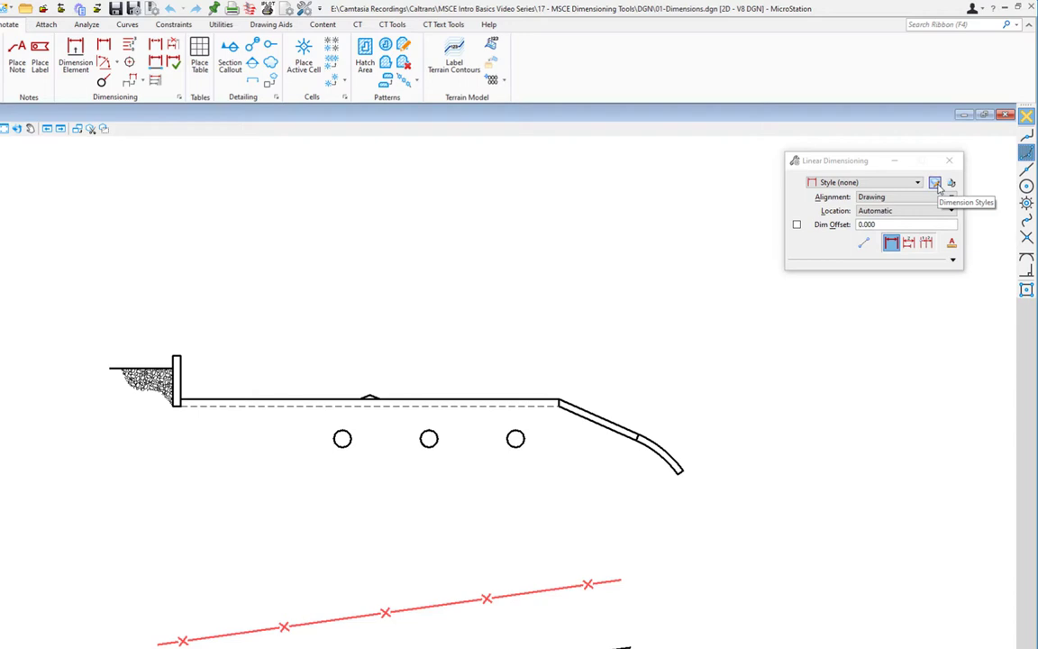
{"action": "left_click", "coordinate": [889, 197]}
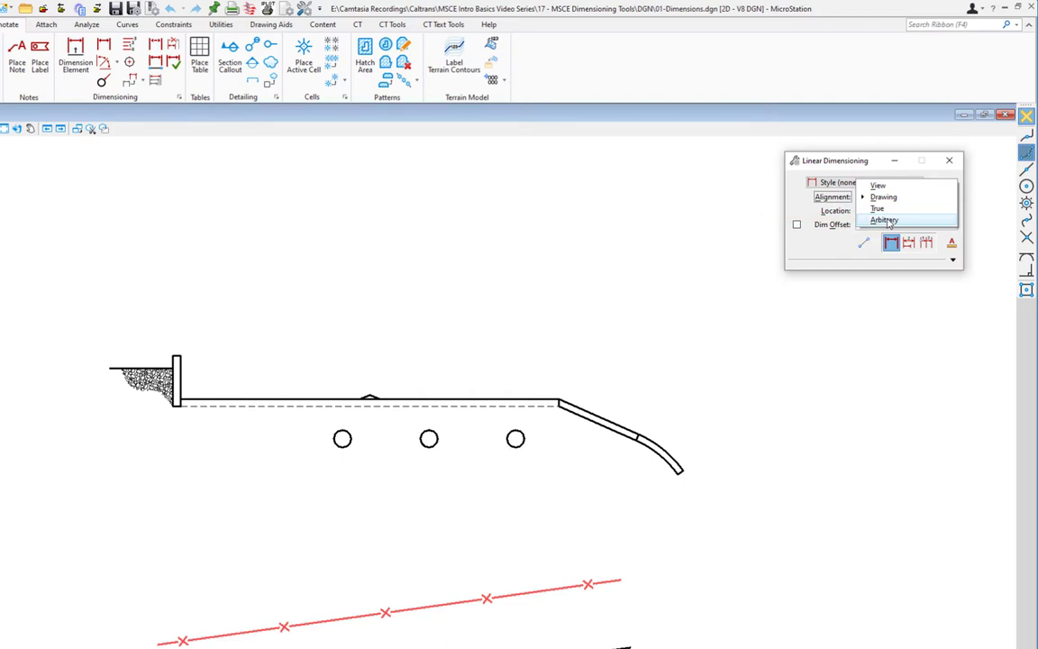
{"action": "left_click", "coordinate": [882, 199]}
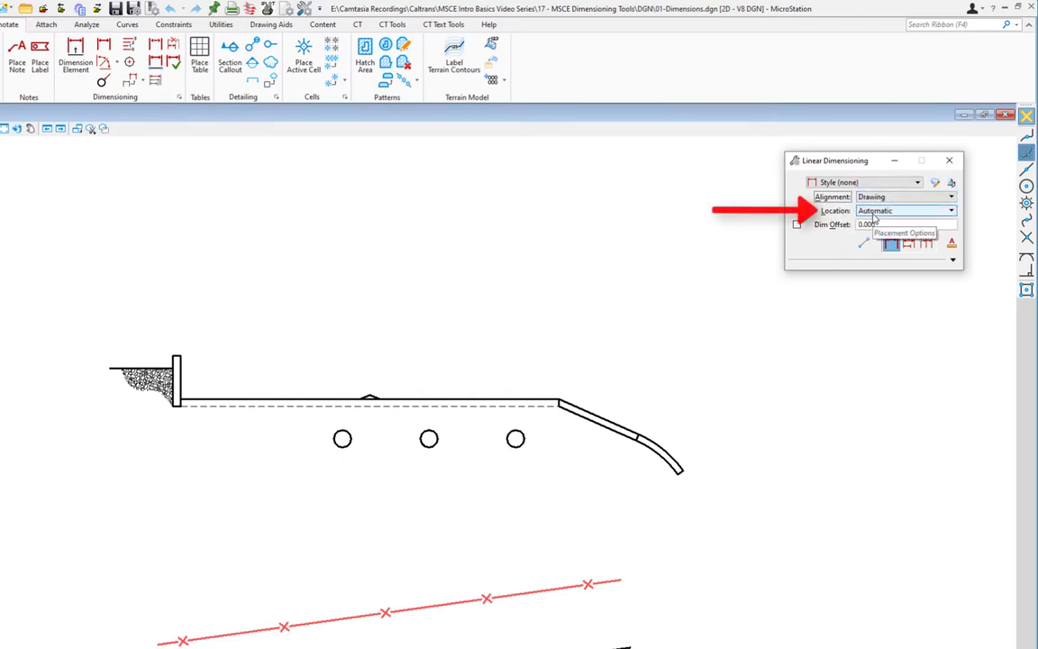
{"action": "left_click", "coordinate": [904, 213]}
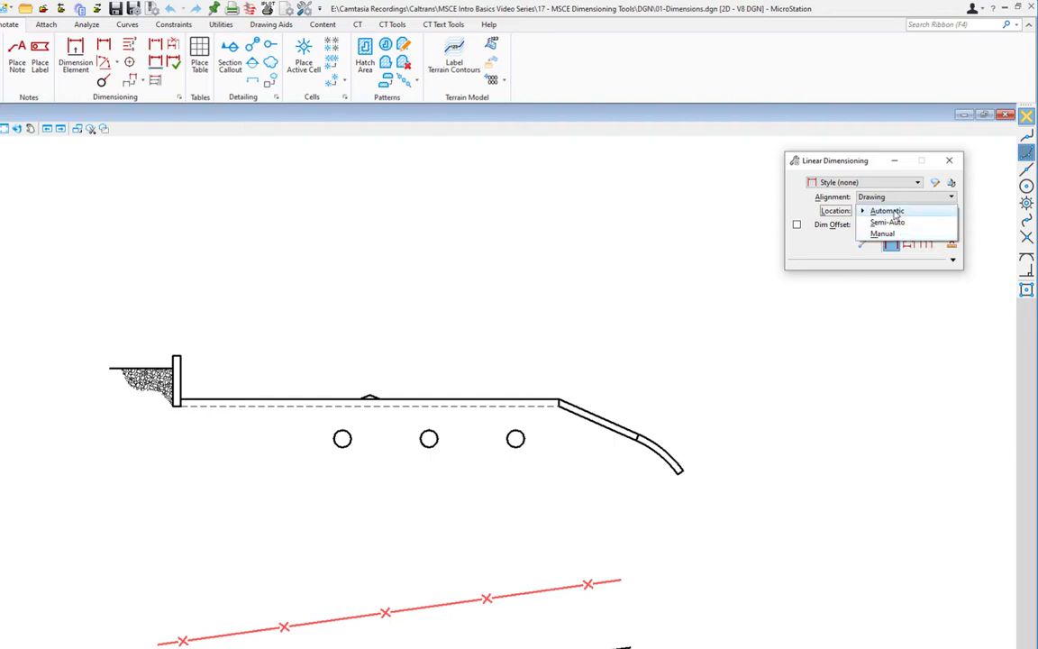
{"action": "left_click", "coordinate": [887, 210]}
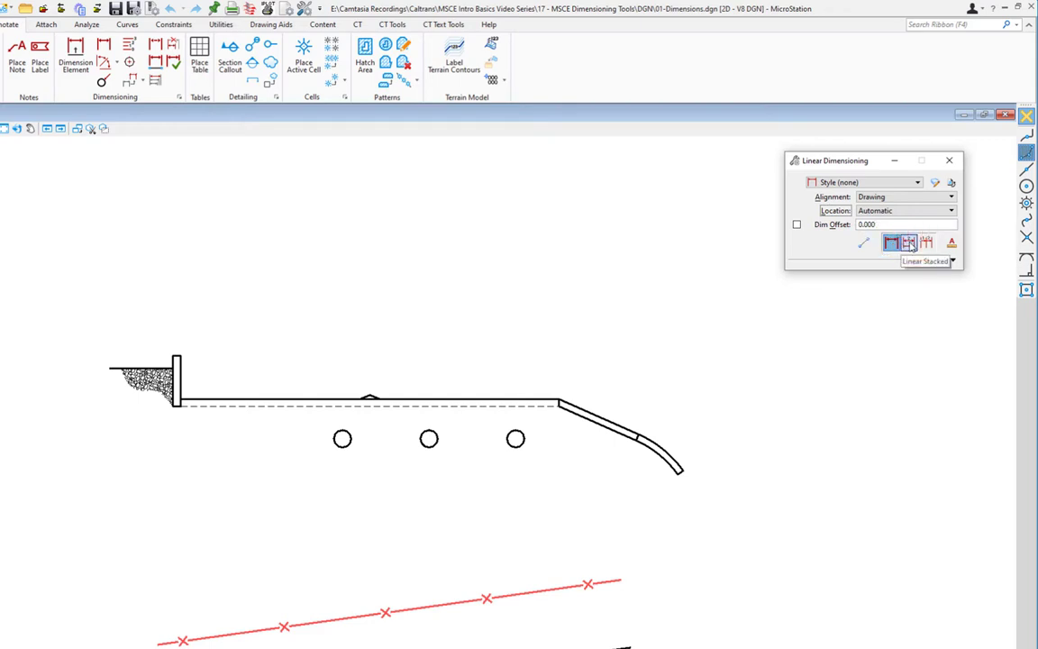
{"action": "left_click", "coordinate": [952, 261]}
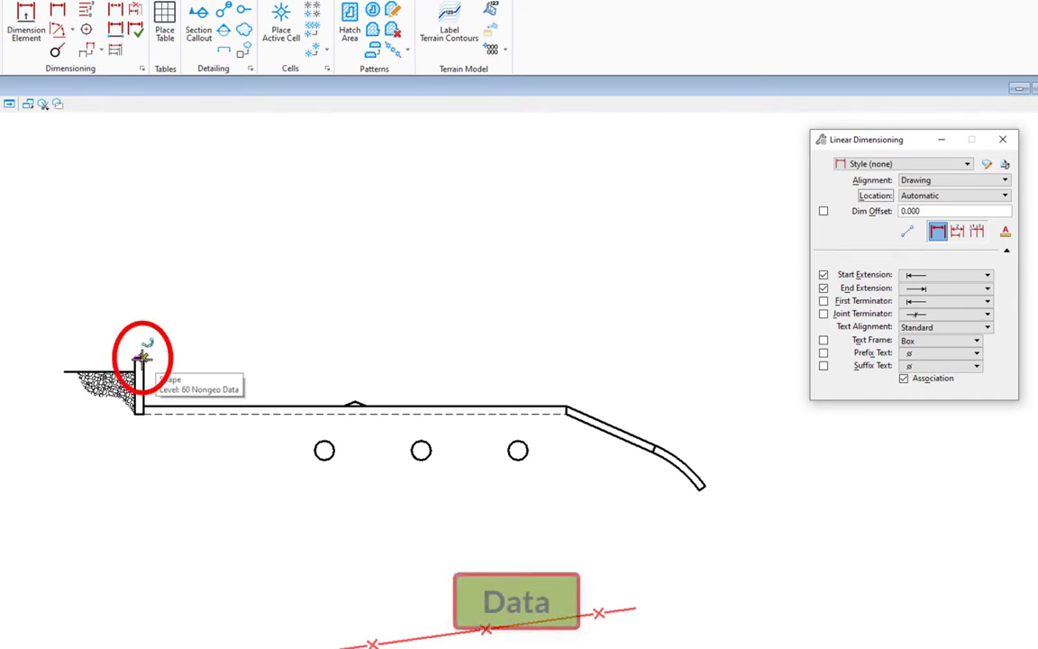
- Place chained linear dimensions above the roadway from the wall's top corner to the crown peak and the slope break, and undo them
{"action": "left_click", "coordinate": [141, 357]}
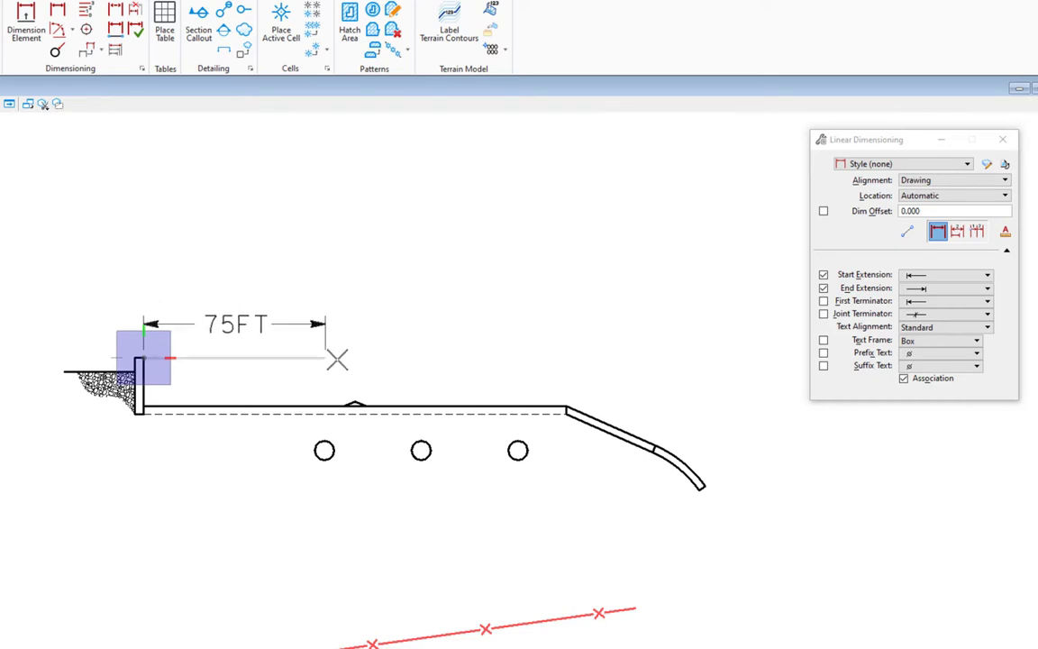
{"action": "left_click", "coordinate": [354, 396]}
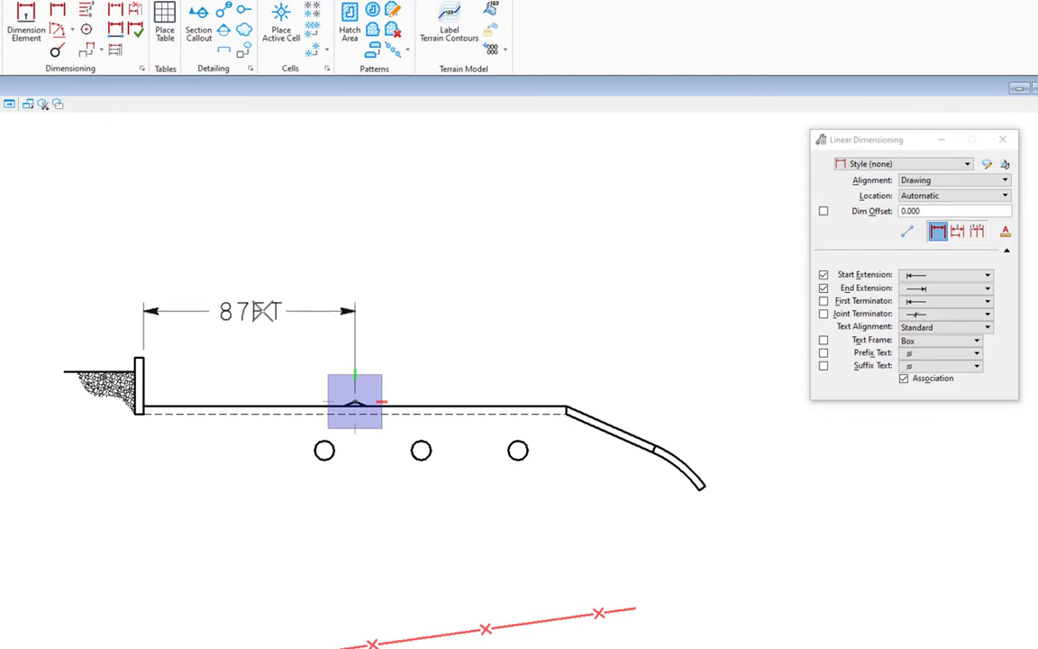
{"action": "left_click", "coordinate": [262, 314]}
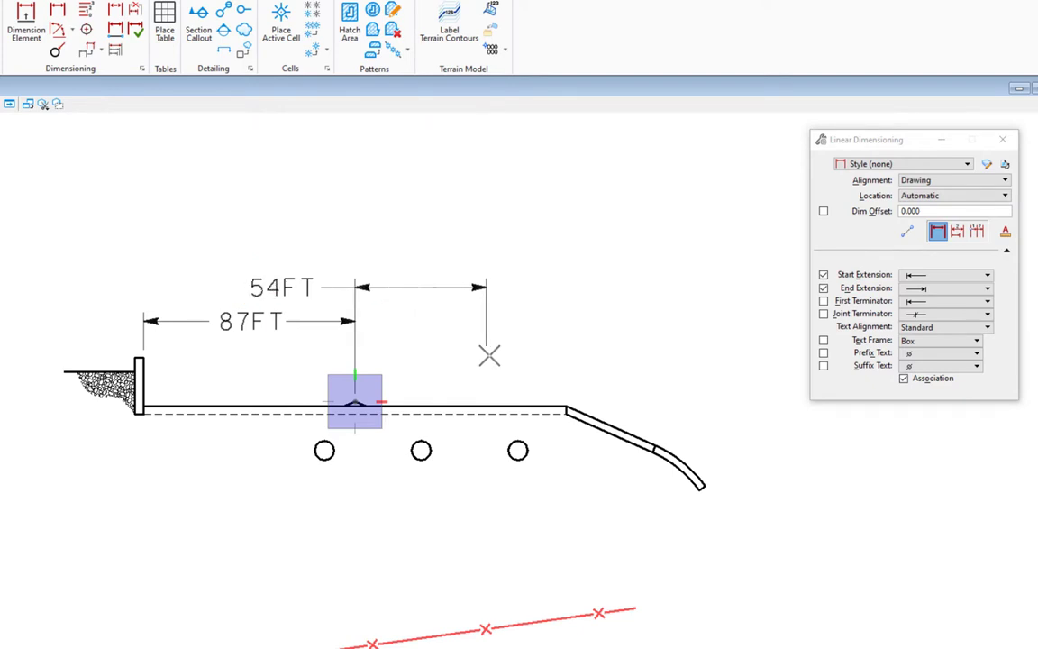
{"action": "left_click", "coordinate": [566, 405]}
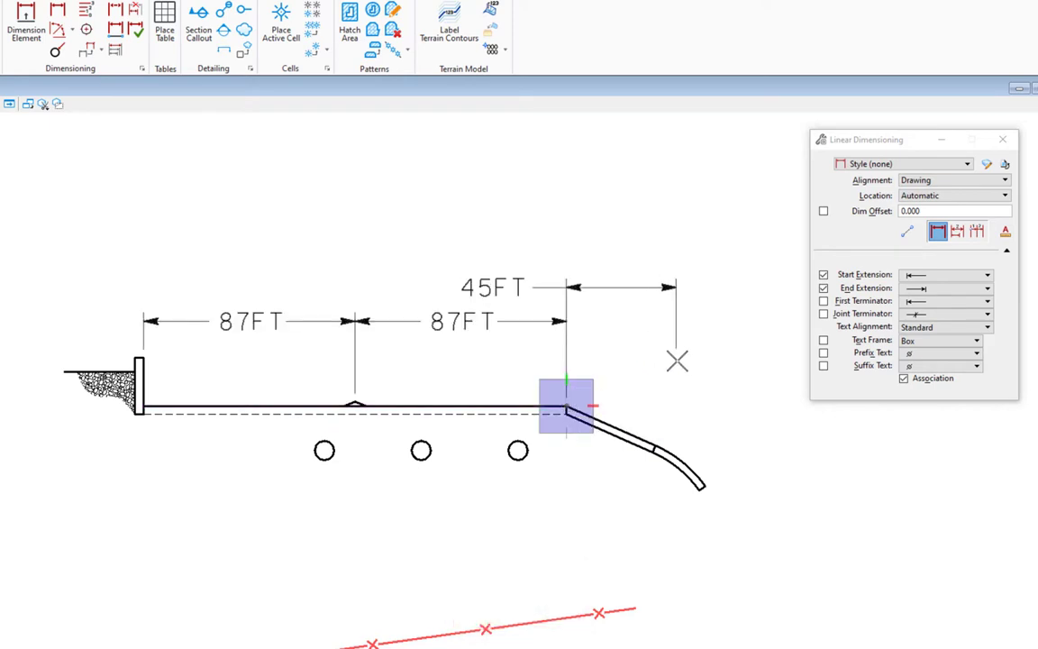
{"action": "right_click", "coordinate": [676, 369]}
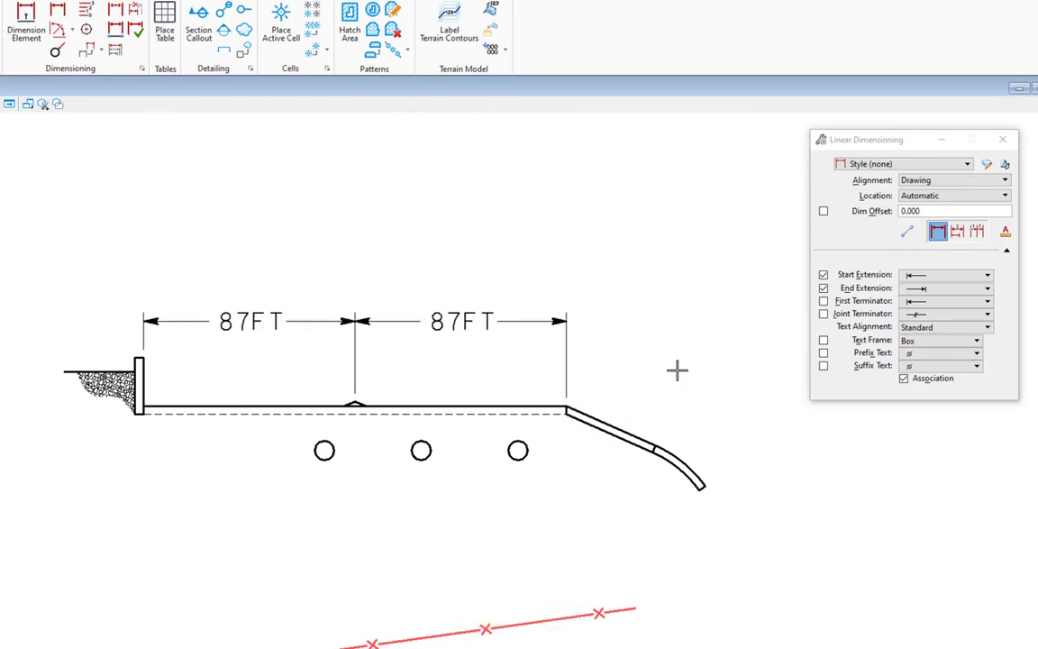
{"action": "key", "text": "ctrl+z"}
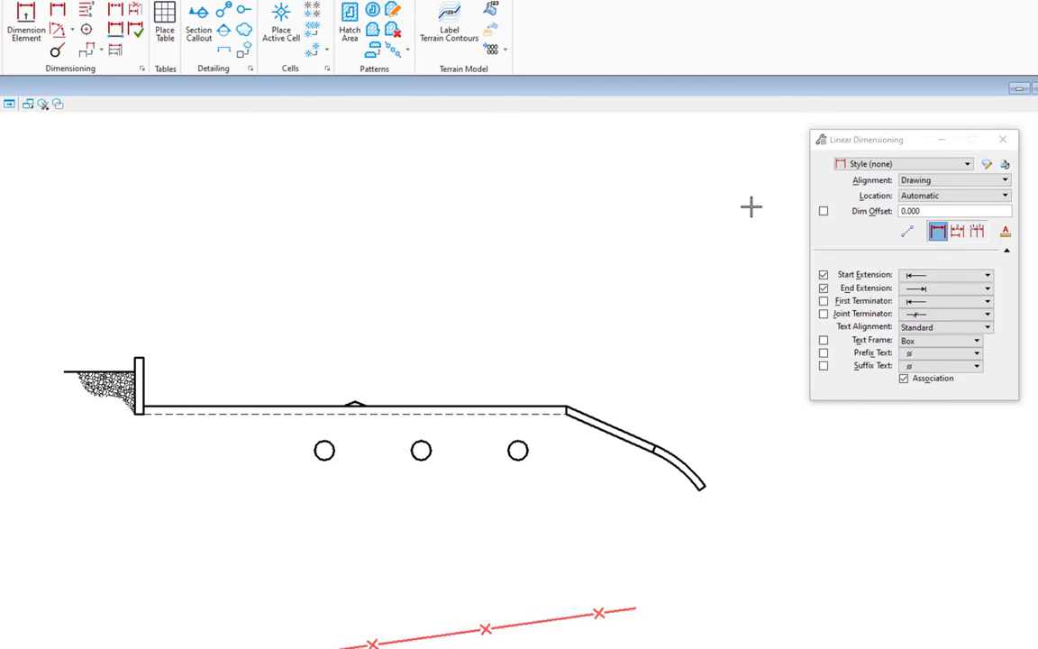
- Place Linear Stacked dimensions from the wall's top corner to the crown peak and to the slope break, and undo them
{"action": "left_click", "coordinate": [959, 233]}
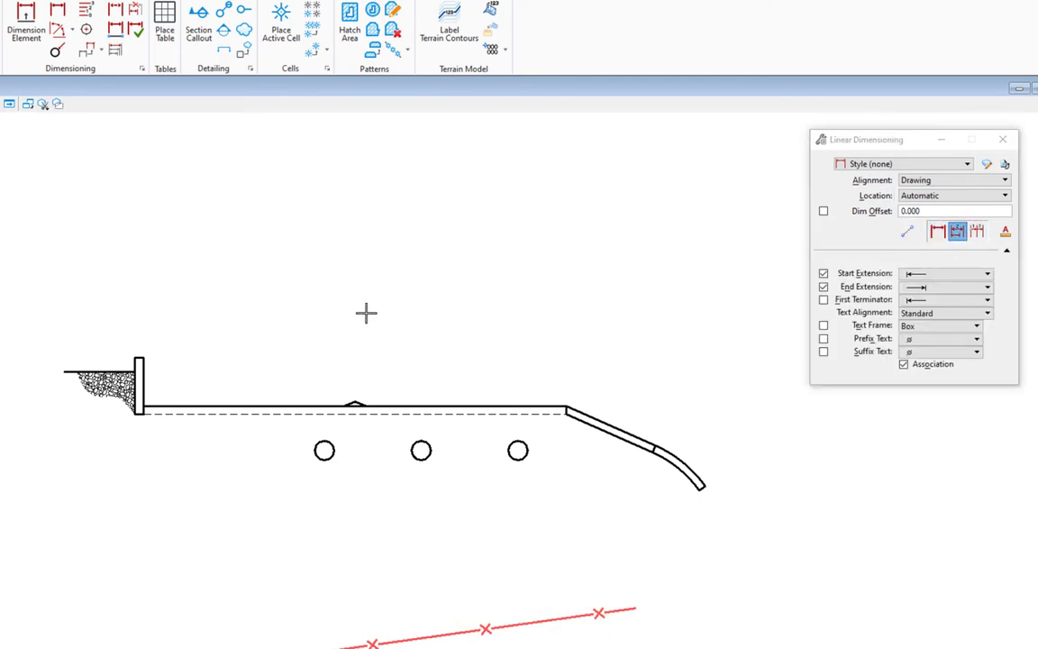
{"action": "left_click", "coordinate": [143, 353]}
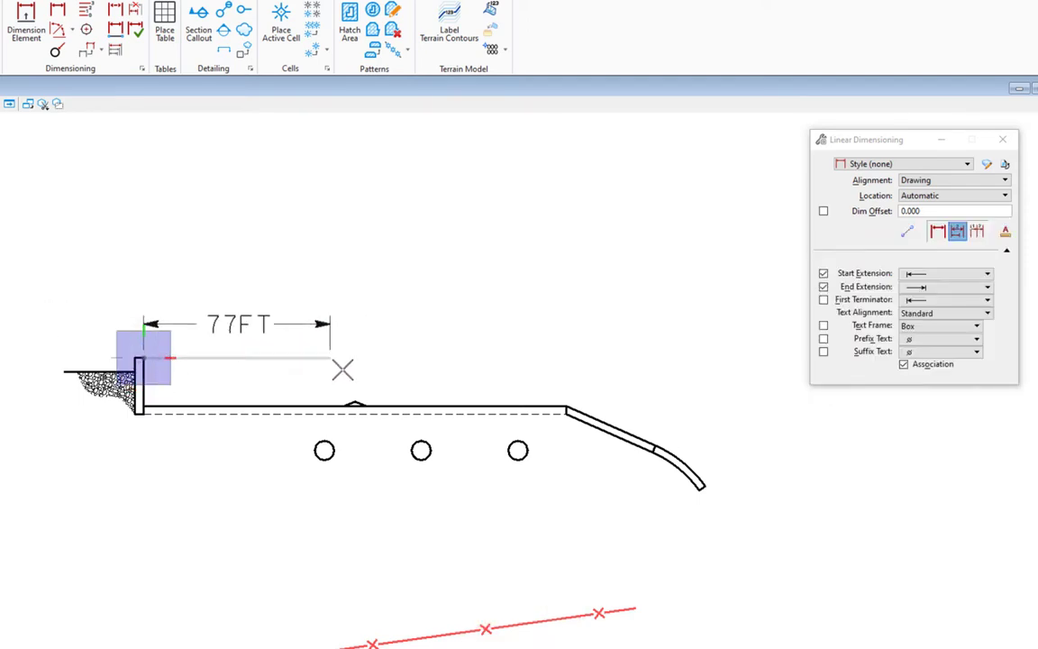
{"action": "left_click", "coordinate": [356, 396]}
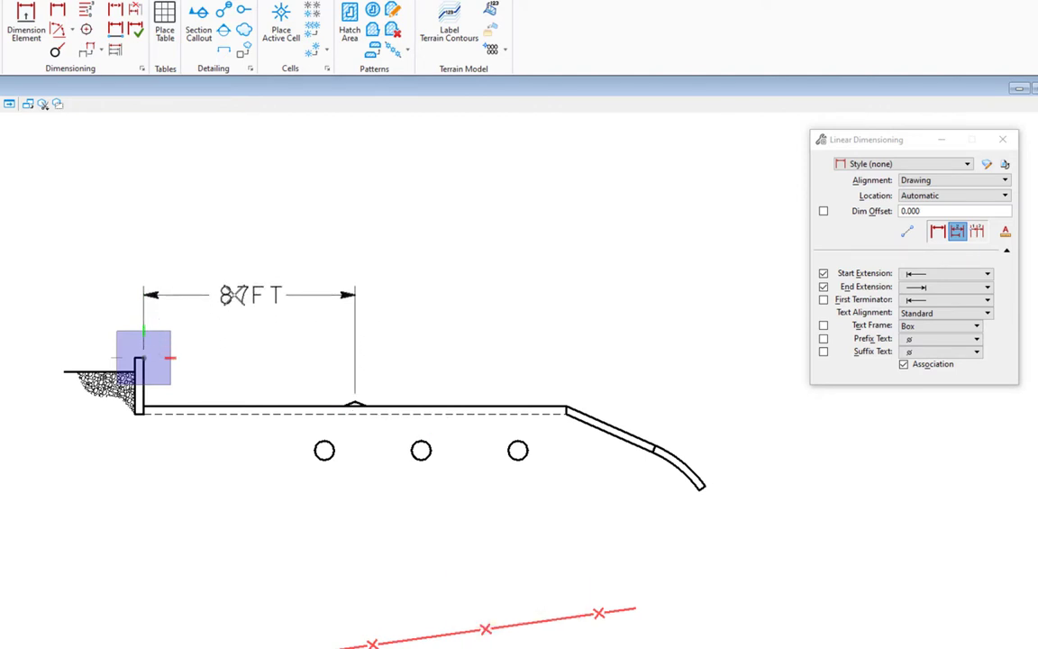
{"action": "left_click", "coordinate": [234, 294]}
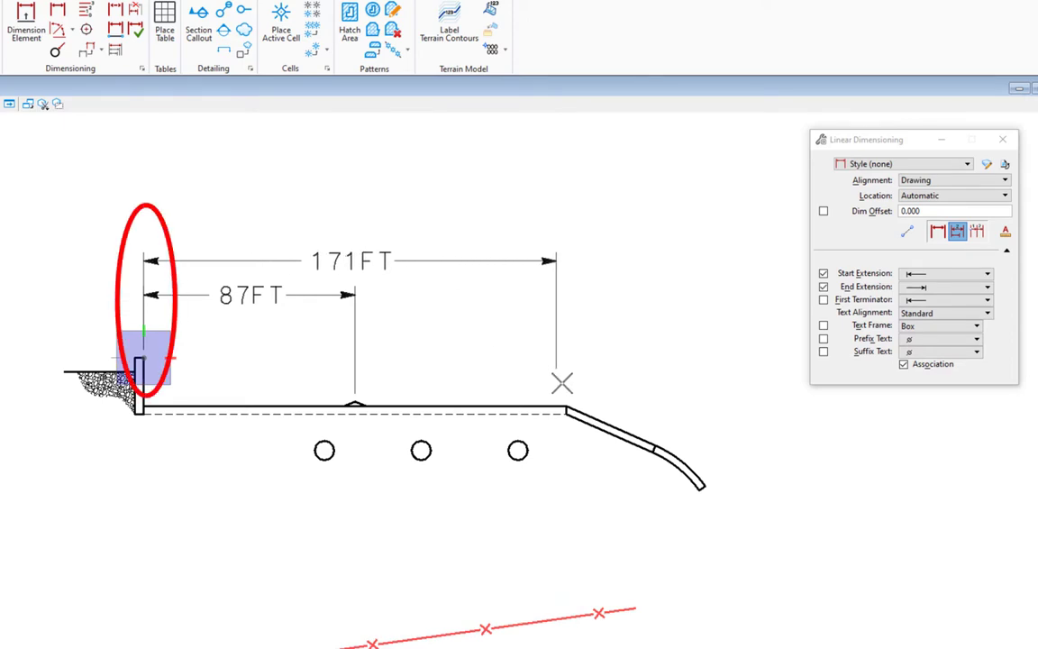
{"action": "left_click", "coordinate": [565, 406]}
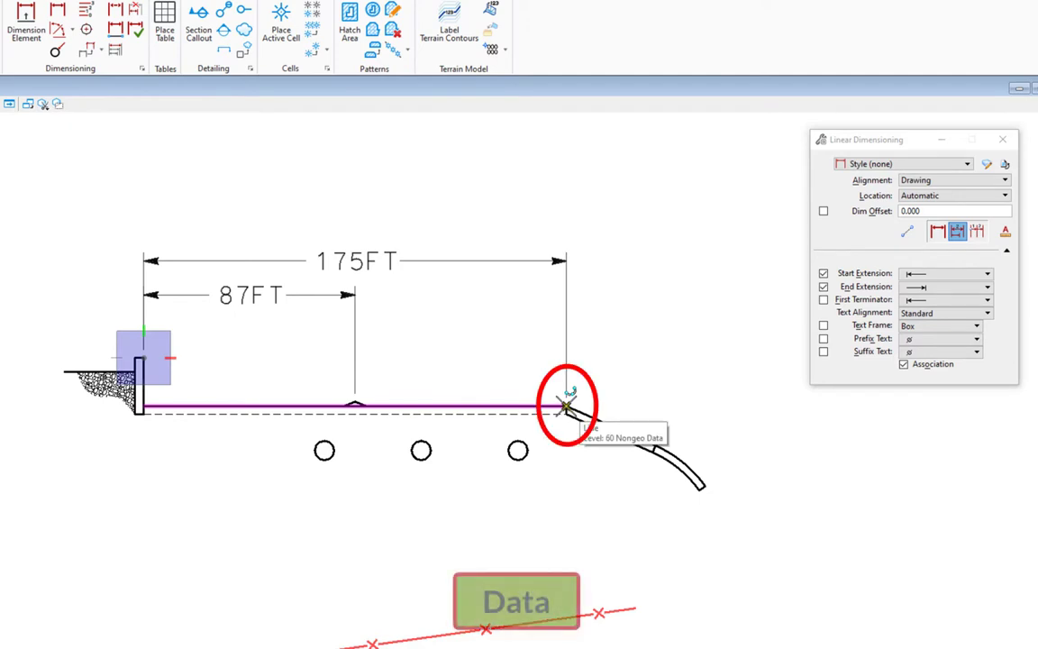
{"action": "right_click", "coordinate": [609, 332]}
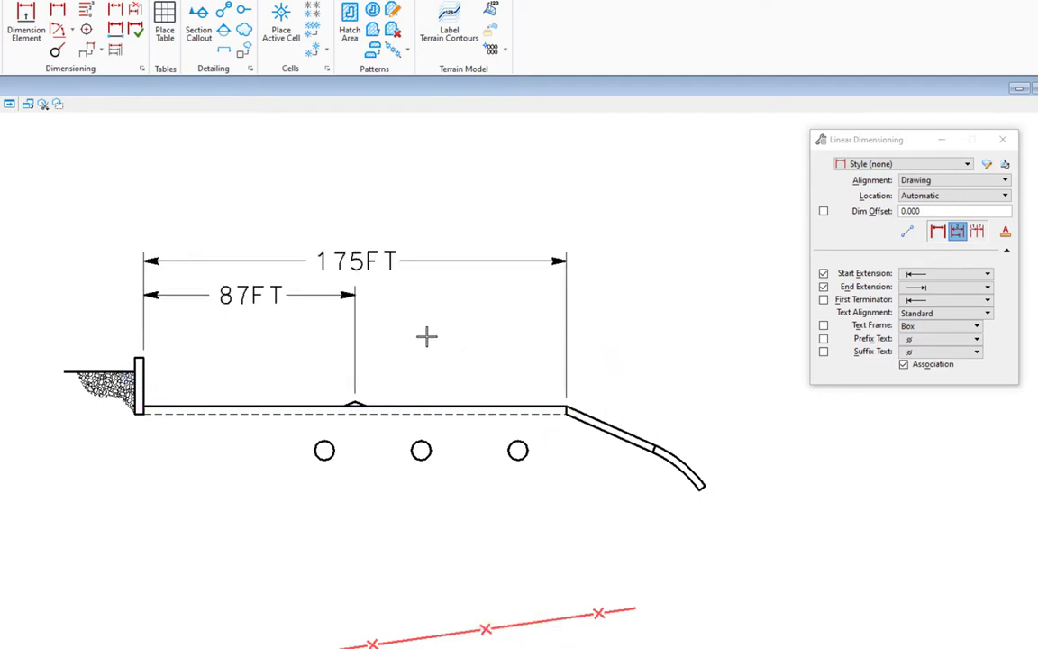
{"action": "key", "text": "ctrl+z"}
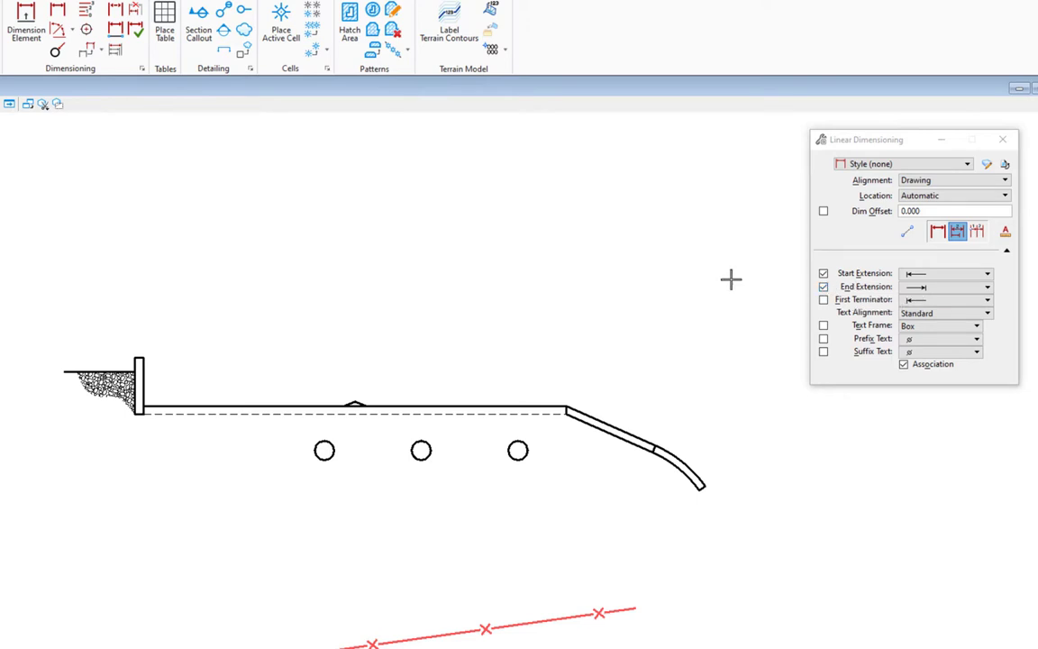
- Place a vertical dimension from the dashed line below the crown to the first circle's centre, and undo it
{"action": "left_click", "coordinate": [356, 410]}
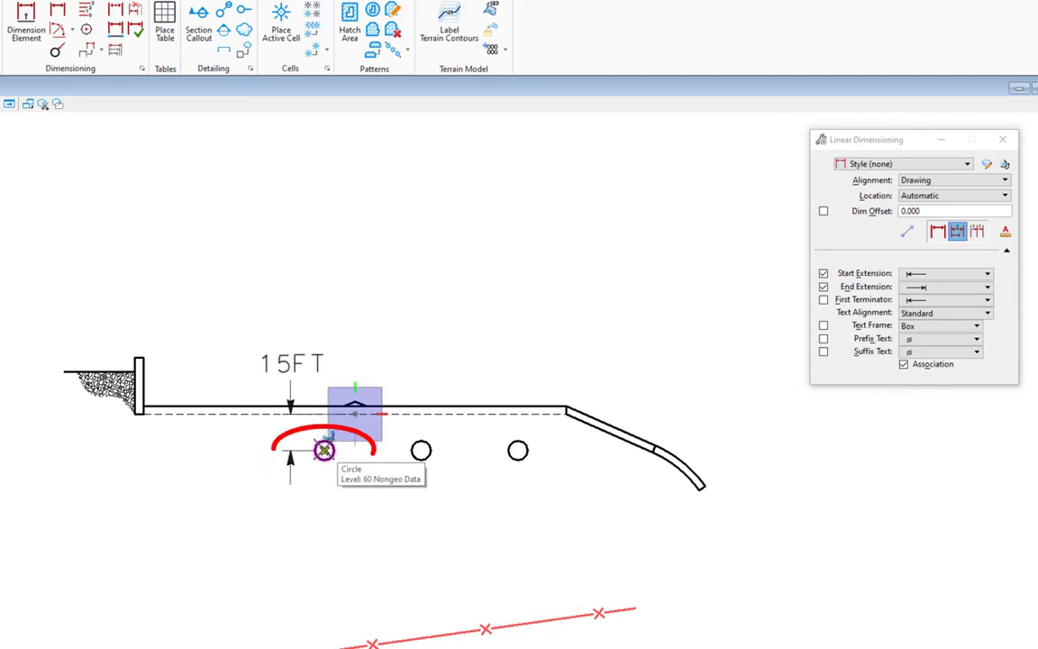
{"action": "left_click", "coordinate": [323, 450]}
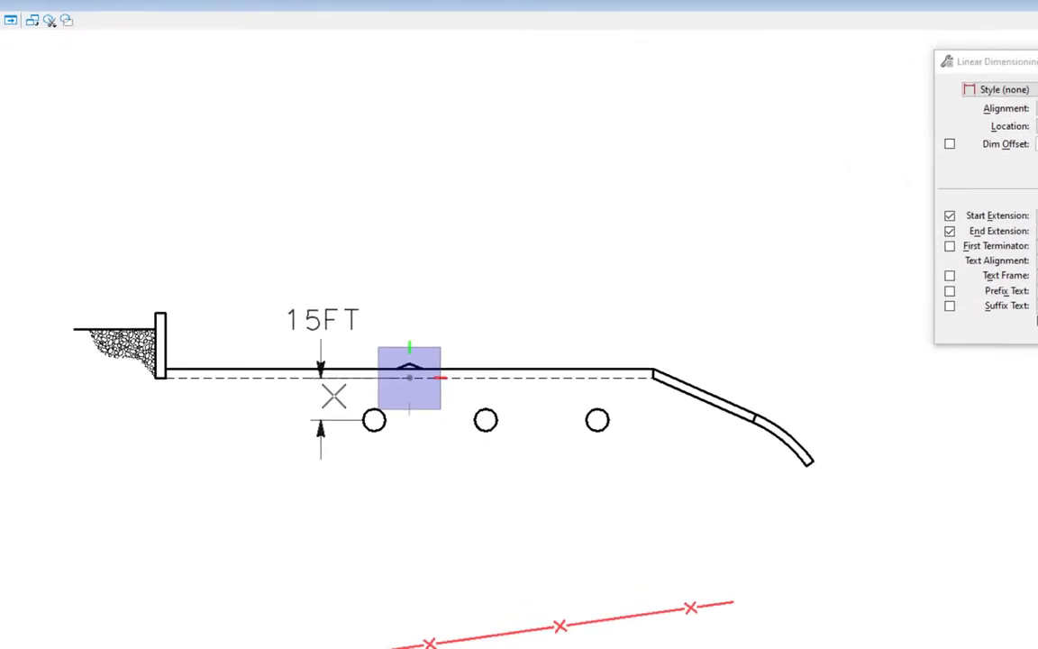
{"action": "left_click", "coordinate": [384, 341]}
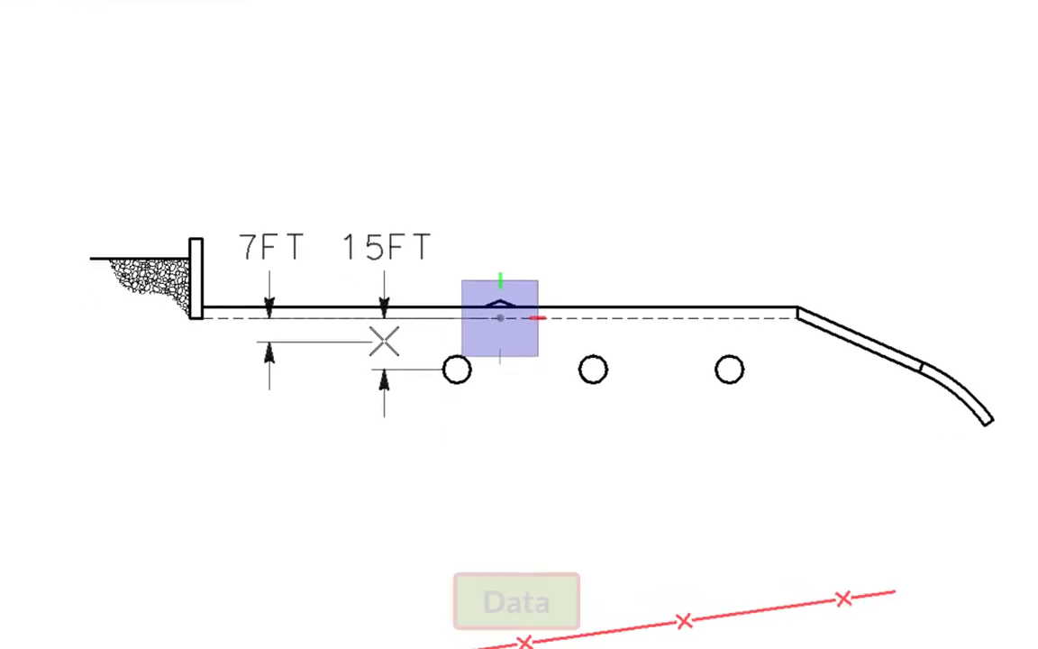
{"action": "right_click", "coordinate": [340, 405]}
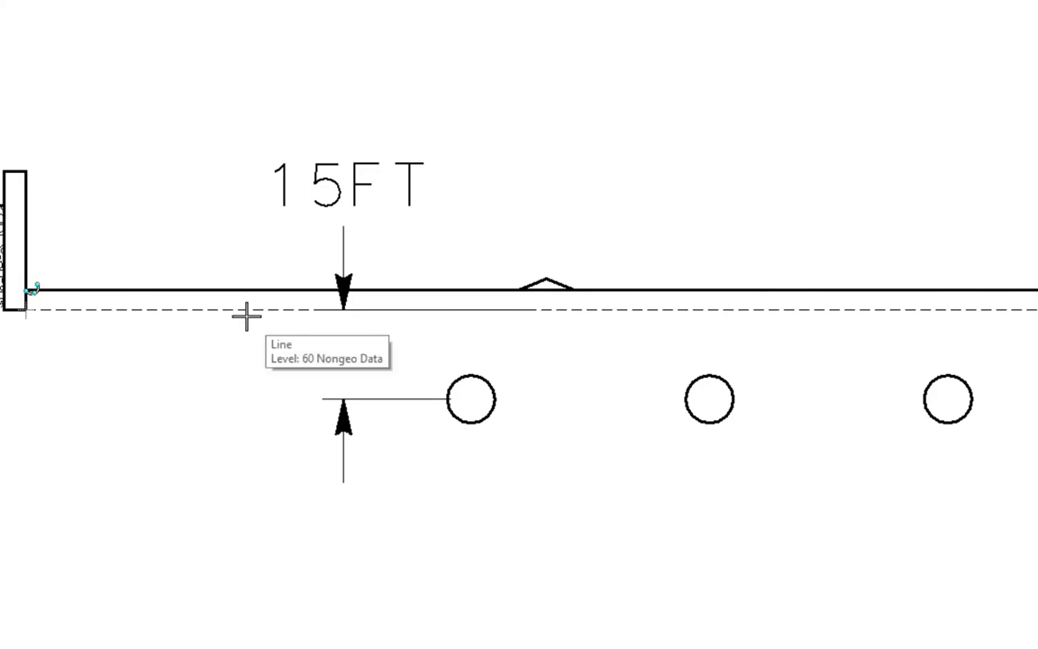
{"action": "key", "text": "ctrl+z"}
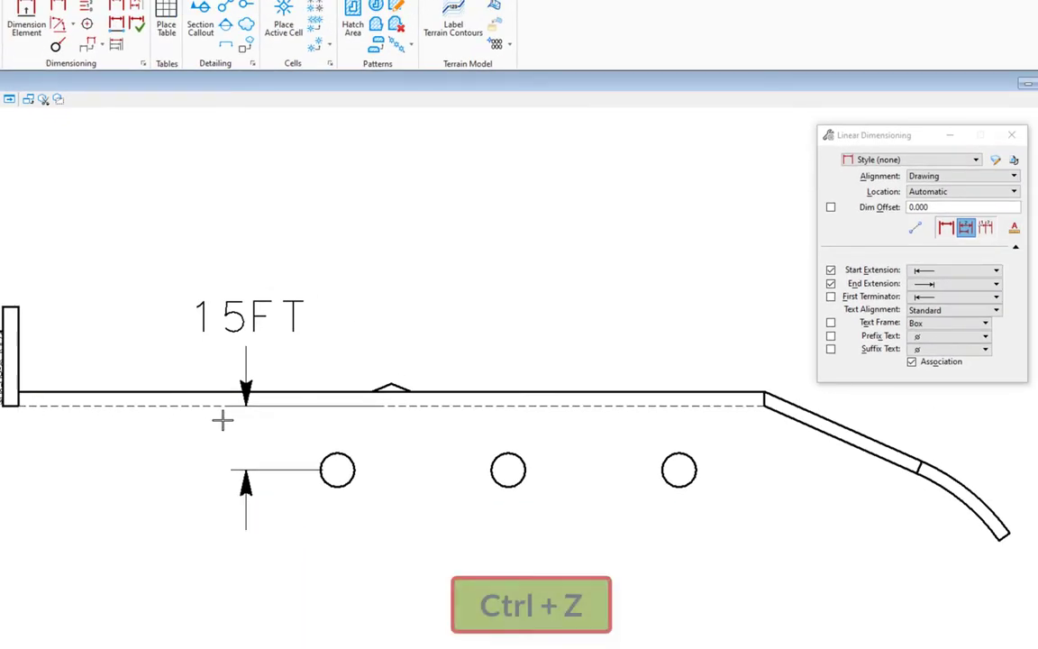
{"action": "key", "text": "ctrl+z"}
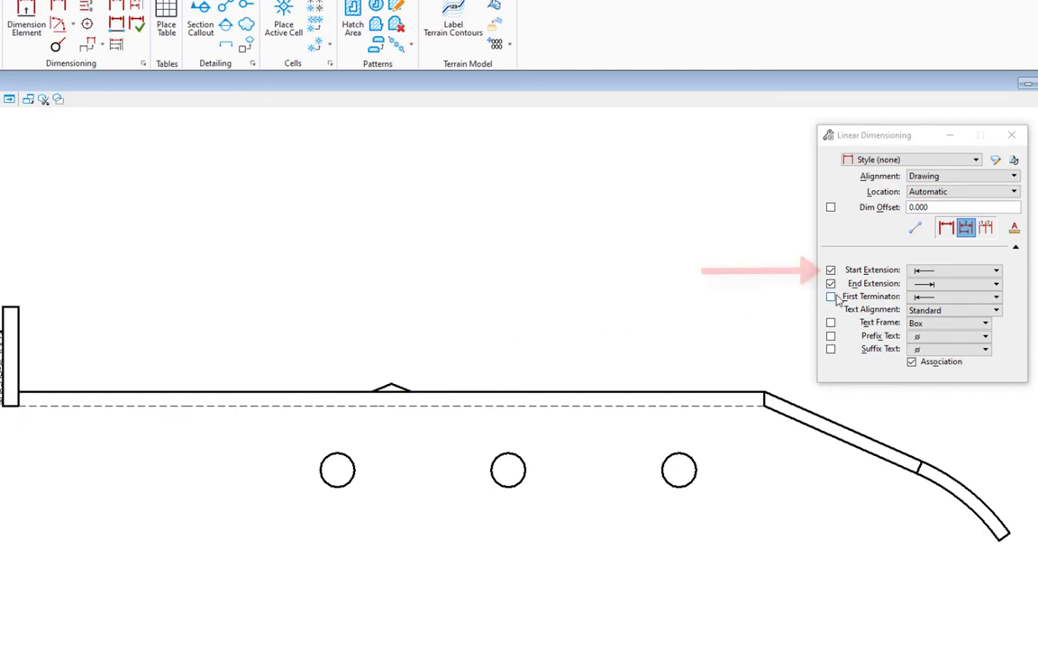
- Turn off Start Extension, place a vertical dimension from the dashed line below the crown to the first circle's centre, and undo it
{"action": "left_click", "coordinate": [831, 270]}
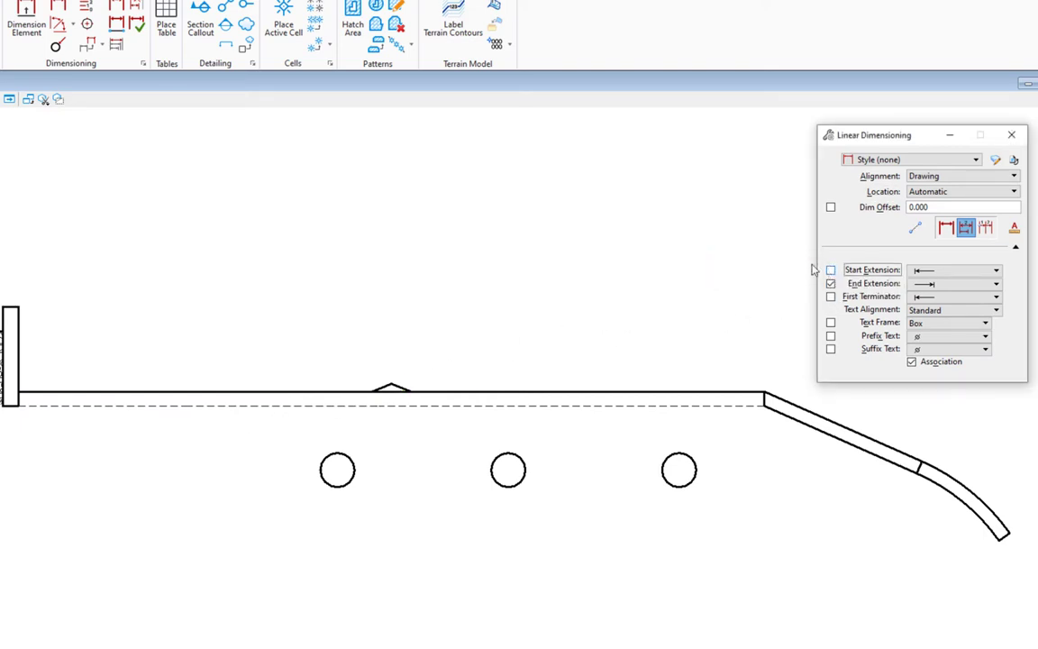
{"action": "left_click", "coordinate": [390, 405]}
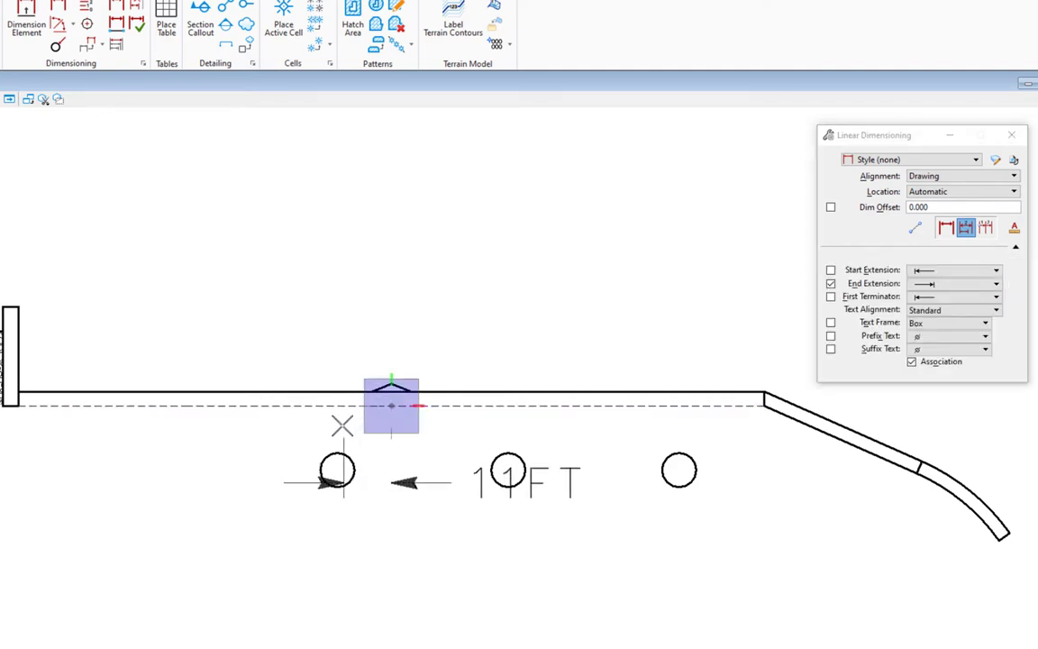
{"action": "left_click", "coordinate": [337, 469]}
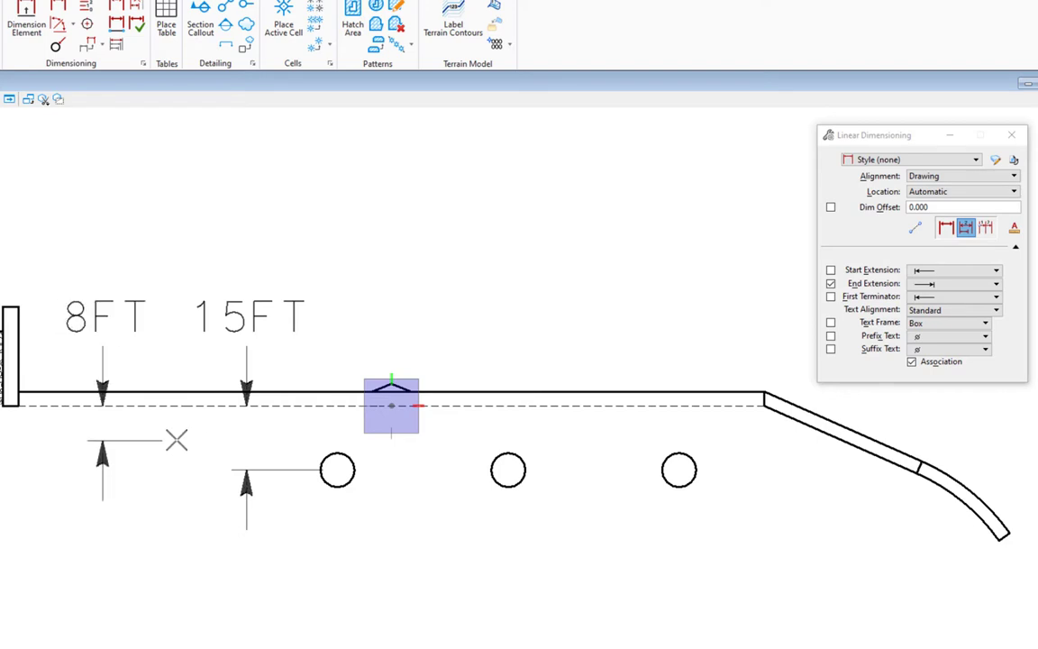
{"action": "right_click", "coordinate": [178, 440]}
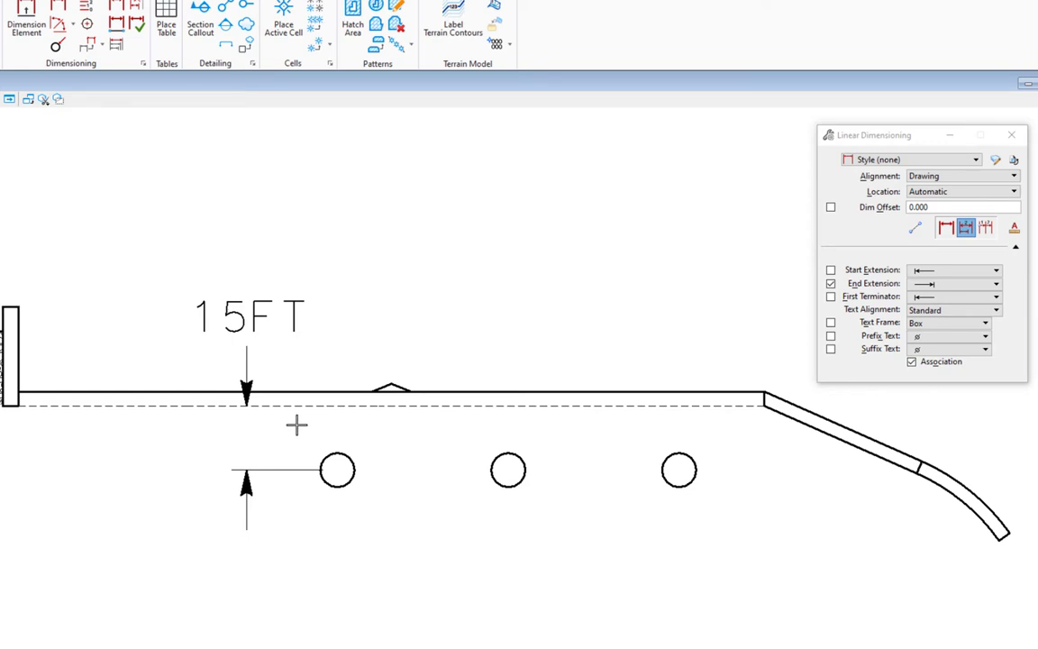
{"action": "key", "text": "ctrl+z"}
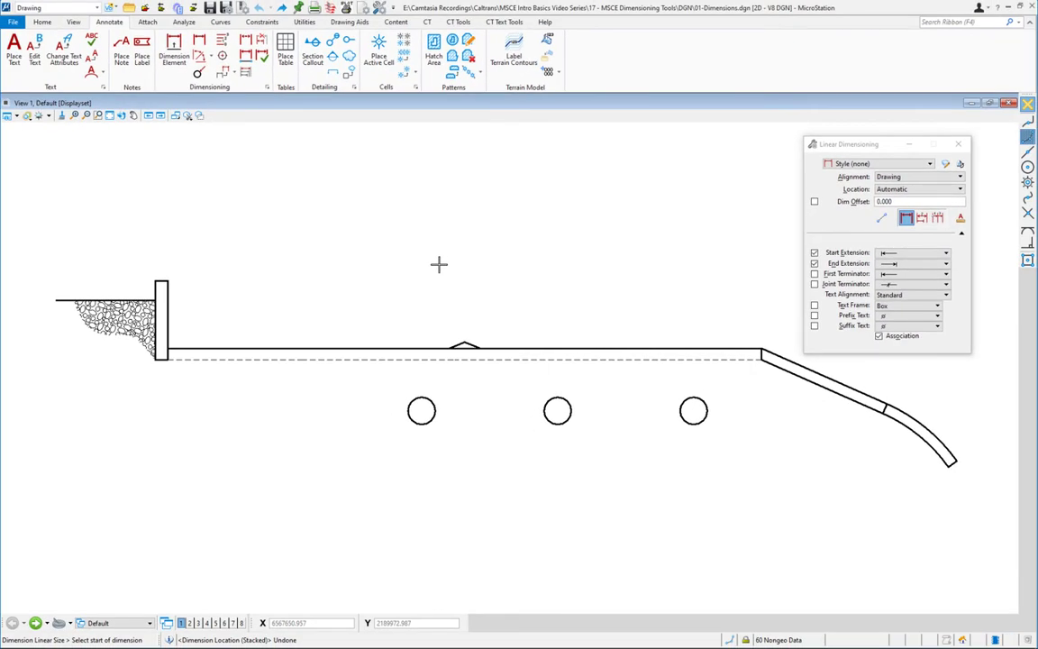
- Place a single horizontal dimension above the roadway from the wall's top corner to the slope break
{"action": "left_click", "coordinate": [908, 222]}
{"action": "left_click", "coordinate": [166, 280]}
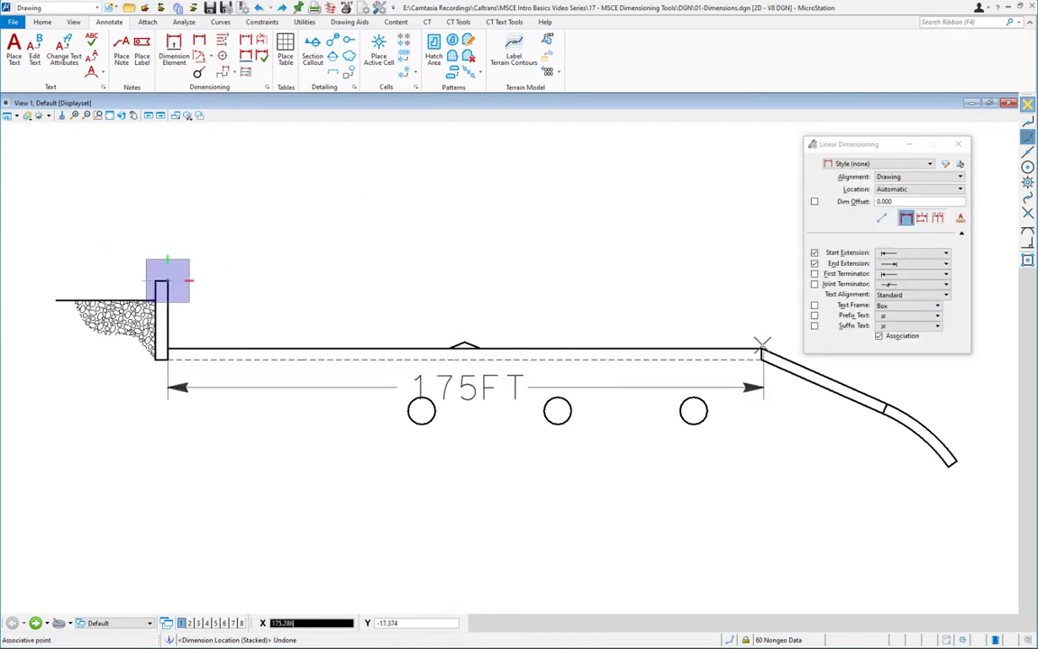
{"action": "left_click", "coordinate": [762, 346]}
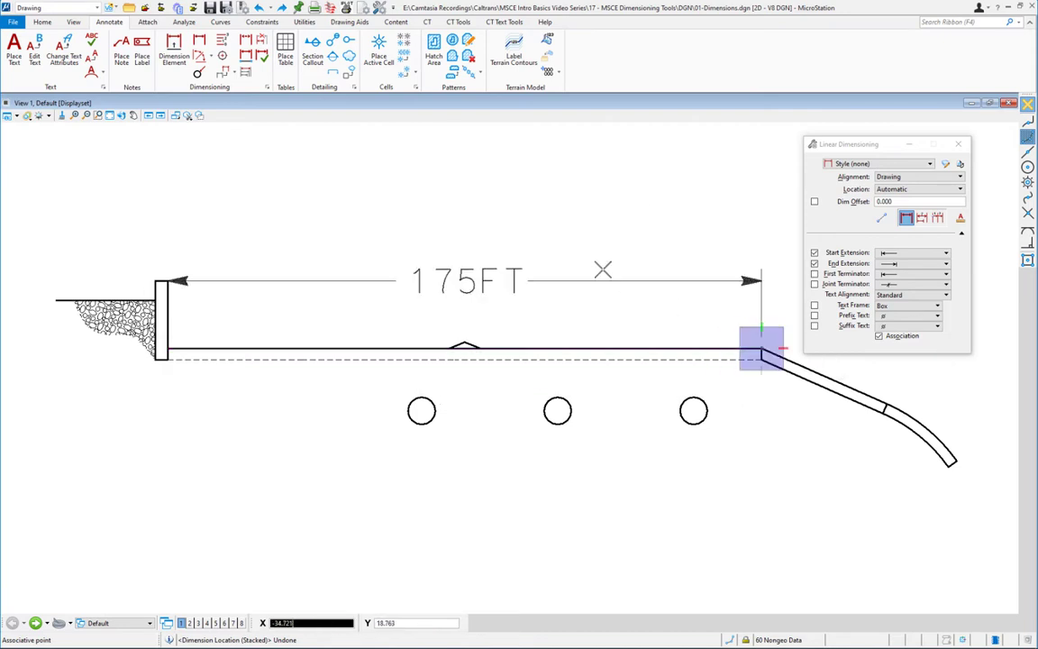
{"action": "left_click", "coordinate": [450, 226]}
{"action": "right_click", "coordinate": [457, 264]}
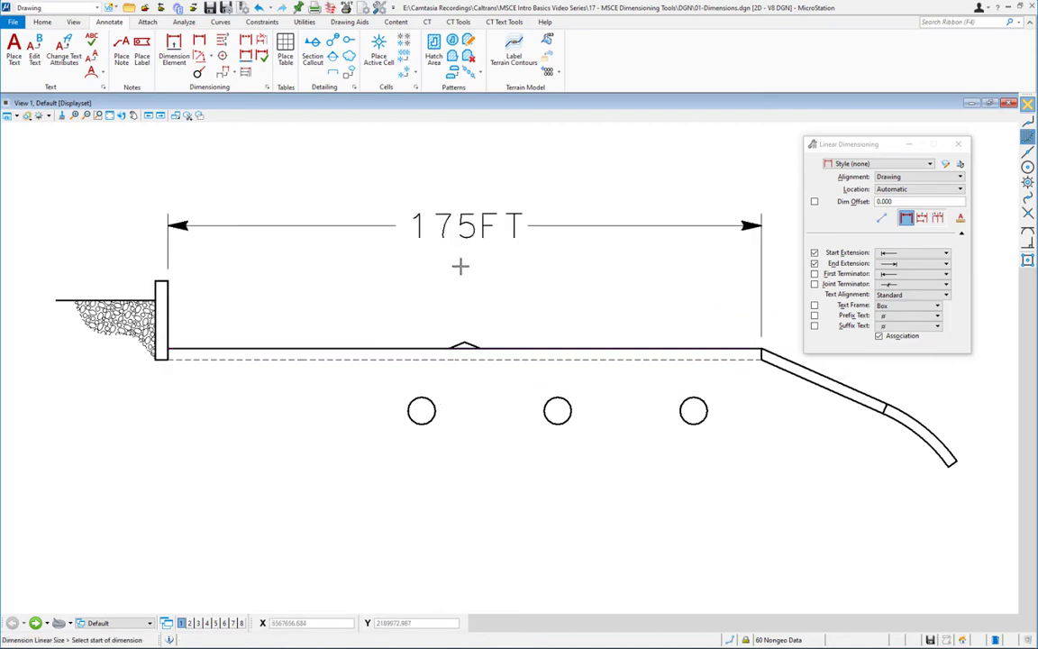
{"action": "middle_click_drag", "start_coordinate": [491, 288], "coordinate": [458, 313]}
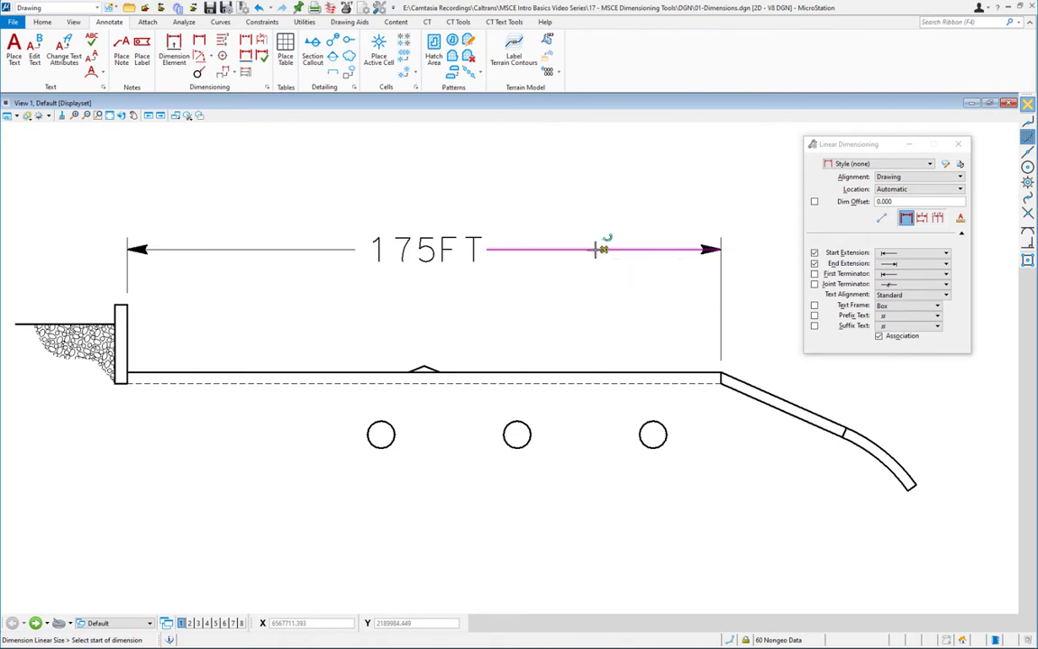
- Use Modify Element to slide the roadway dimension's text along its line toward the slope break
{"action": "left_click", "coordinate": [42, 23]}
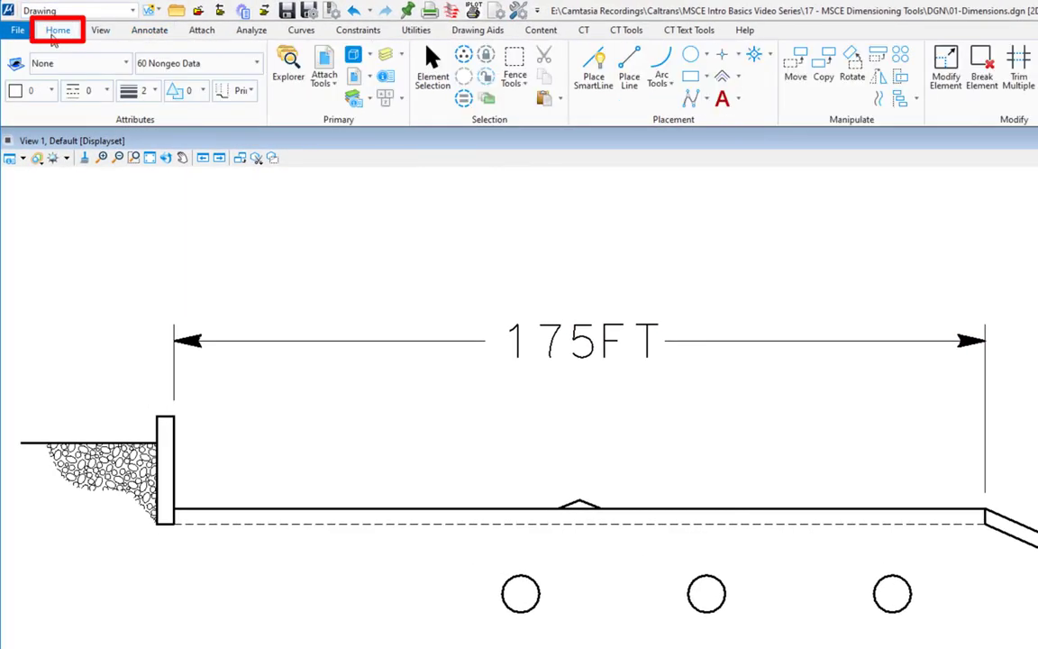
{"action": "left_click", "coordinate": [944, 84]}
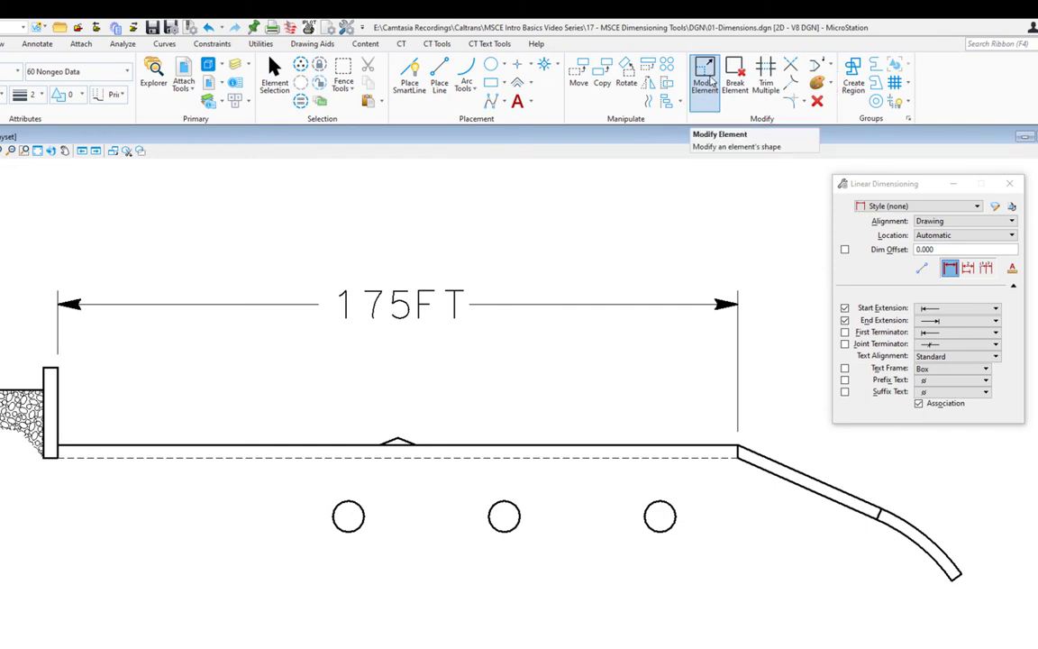
{"action": "left_click", "coordinate": [706, 77]}
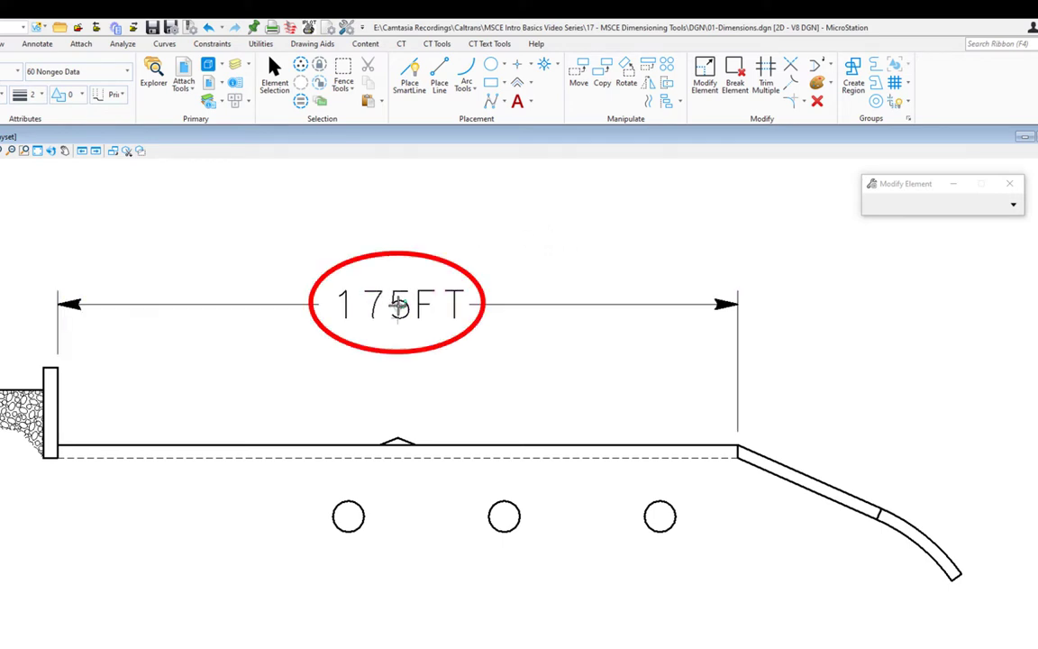
{"action": "left_click", "coordinate": [401, 298]}
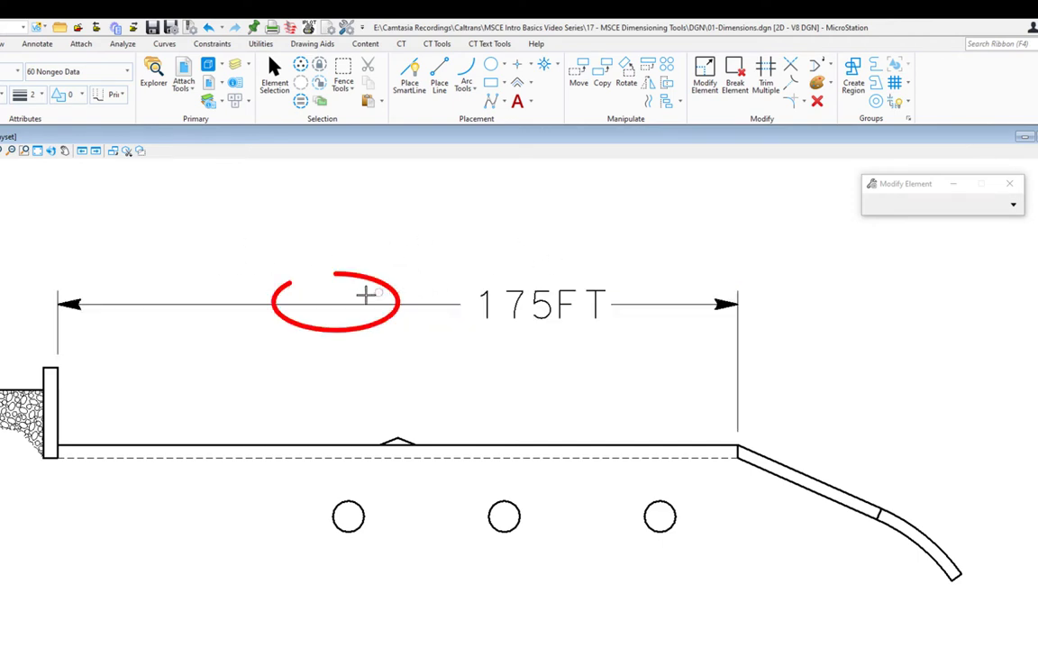
- Move the roadway dimension's line higher above the roadway with Modify Element
{"action": "left_click", "coordinate": [335, 305]}
{"action": "left_click", "coordinate": [336, 305]}
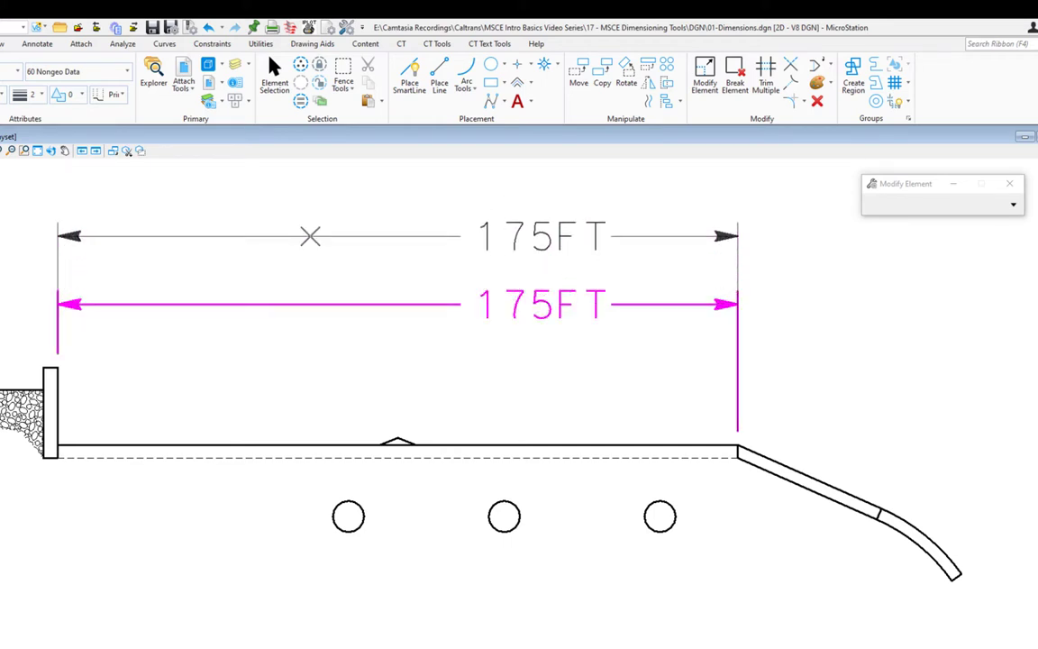
{"action": "left_click", "coordinate": [308, 244]}
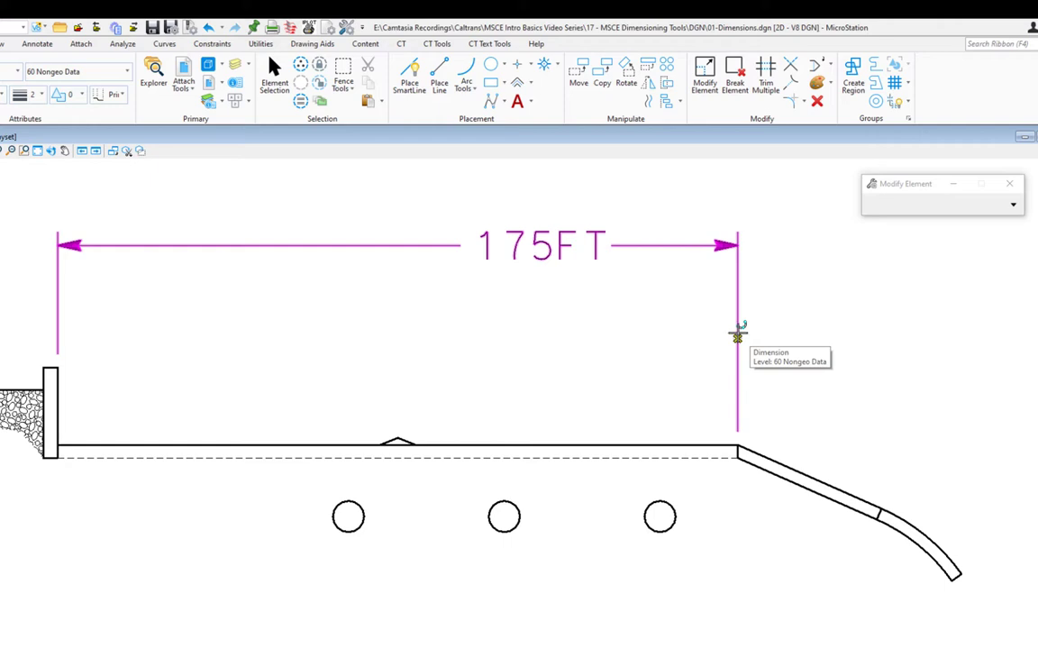
{"action": "left_click", "coordinate": [737, 333]}
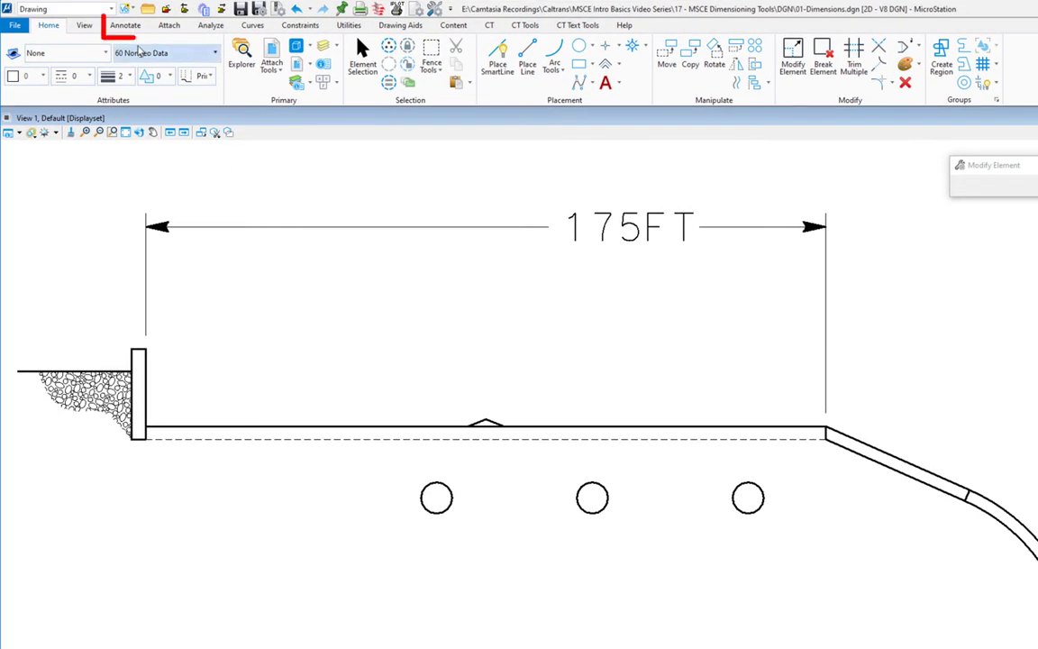
- Replace the roadway dimension's text with VARIES using Edit Text, and undo the change
{"action": "left_click", "coordinate": [125, 26]}
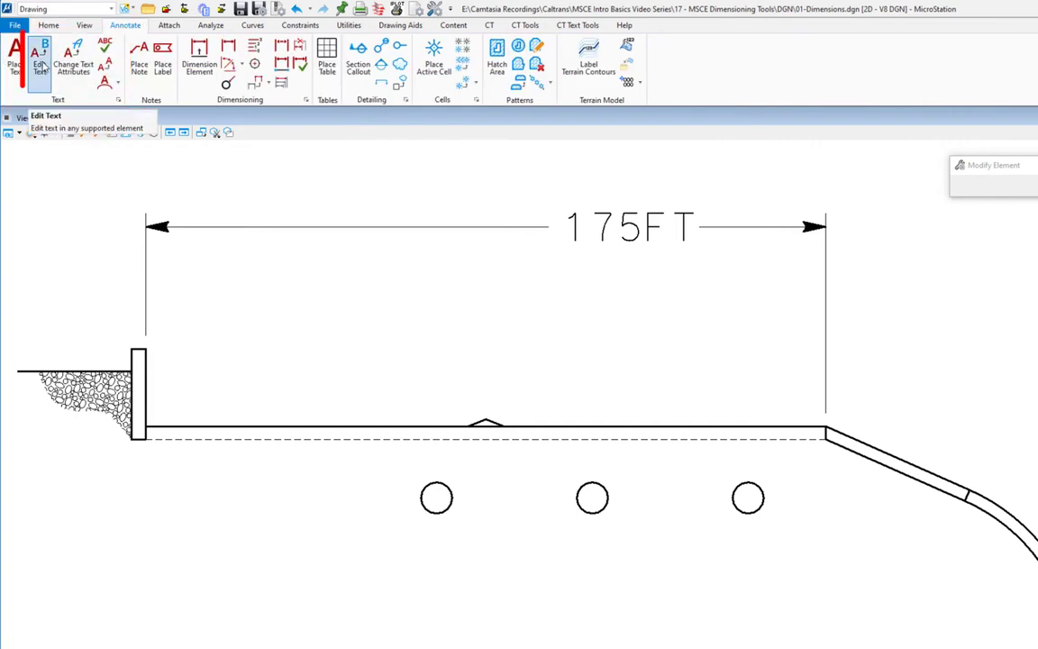
{"action": "left_click", "coordinate": [42, 68]}
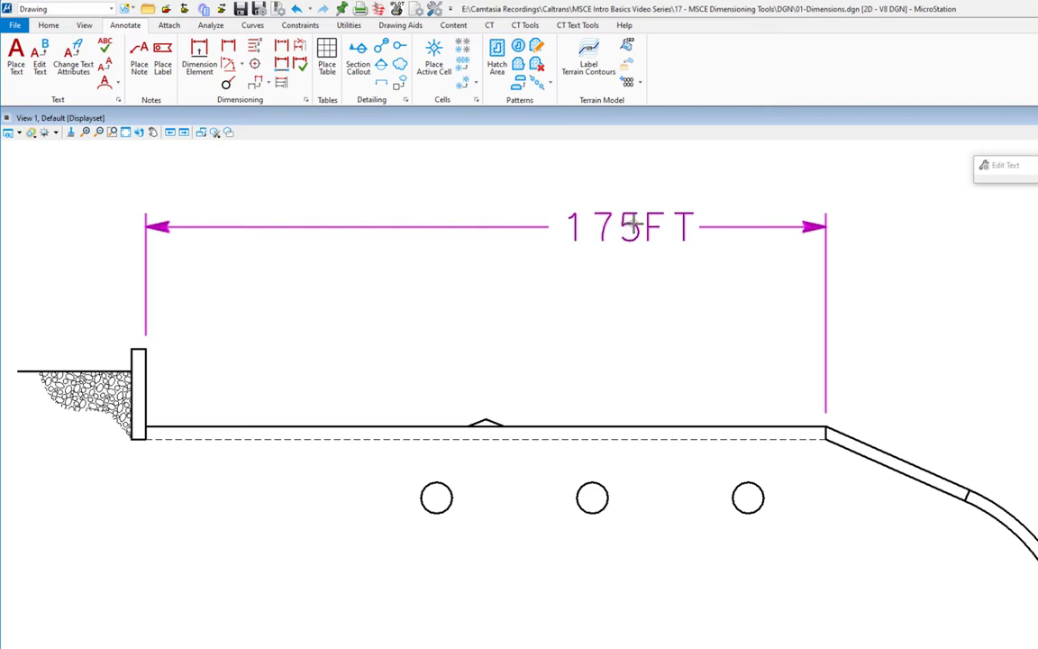
{"action": "left_click", "coordinate": [617, 294]}
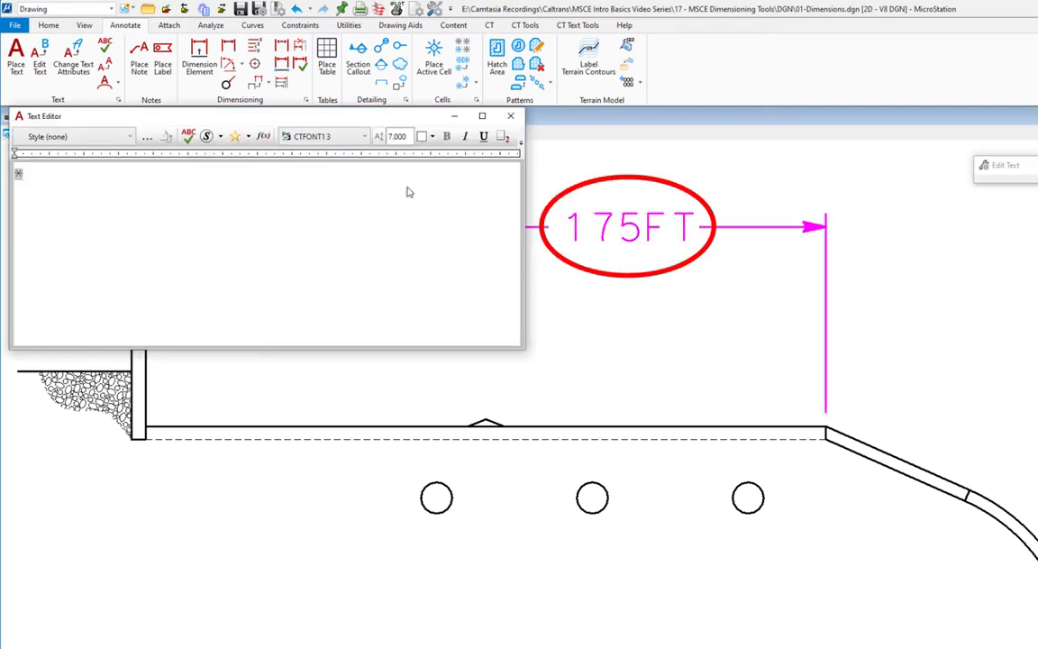
{"action": "left_click_drag", "start_coordinate": [342, 118], "coordinate": [524, 176]}
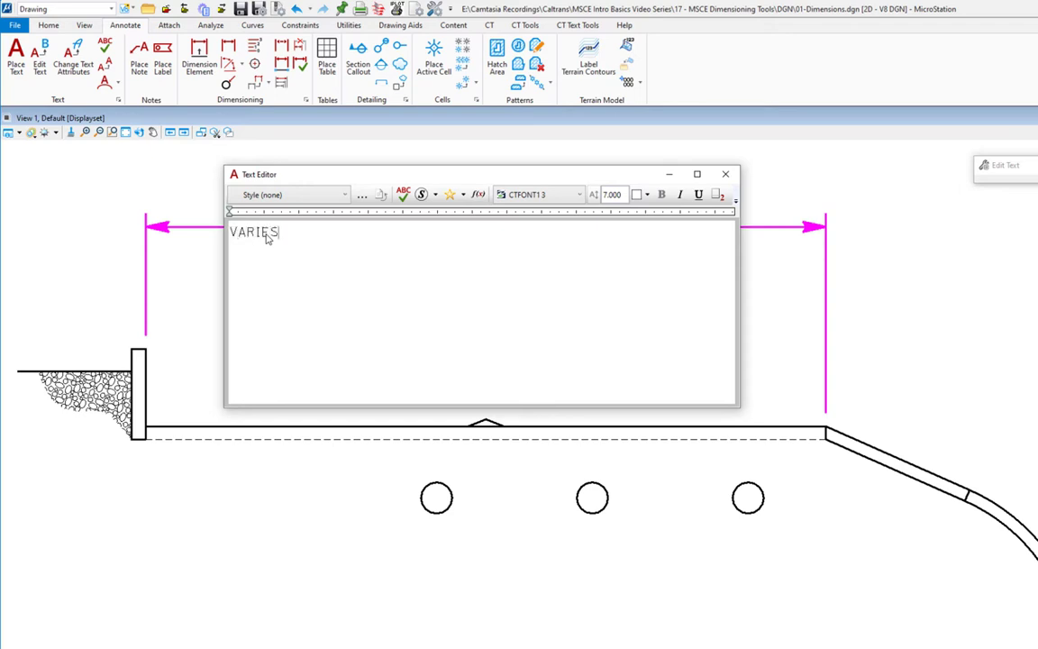
{"action": "left_click", "coordinate": [546, 470]}
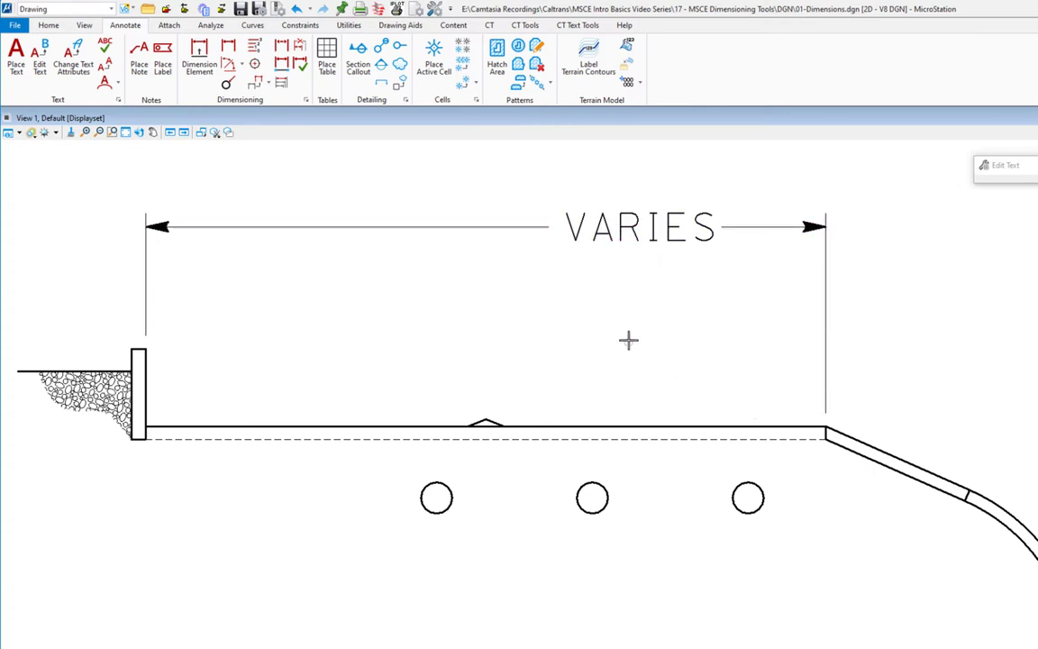
{"action": "key", "text": "ctrl+z"}
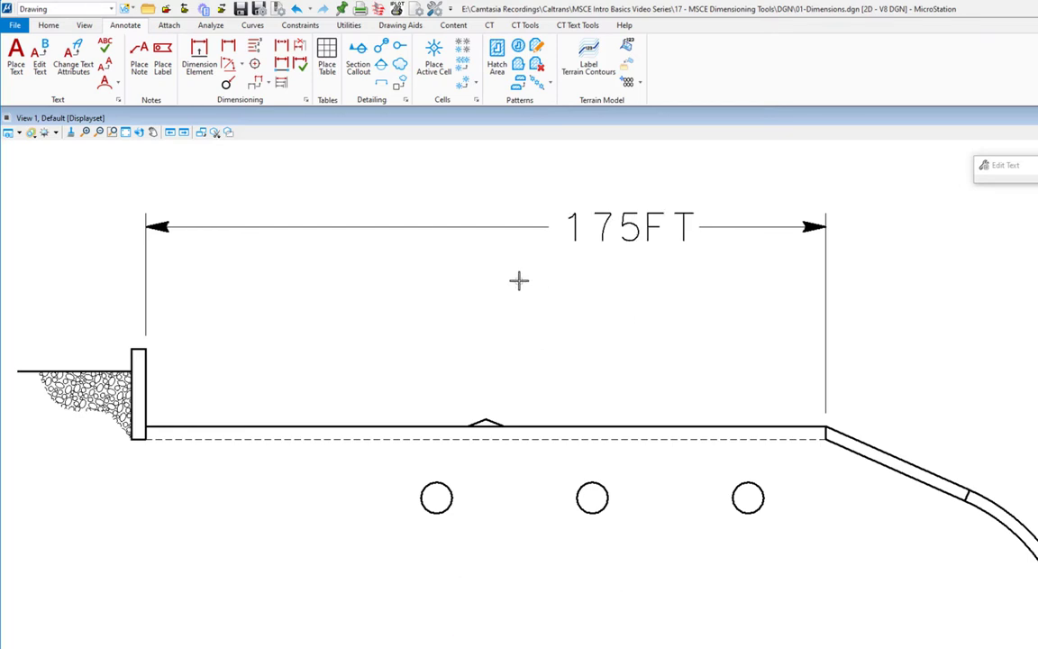
- Append (TYP) after the measured-value asterisk in the roadway dimension's text, and deselect the dimension
{"action": "key", "text": "space"}
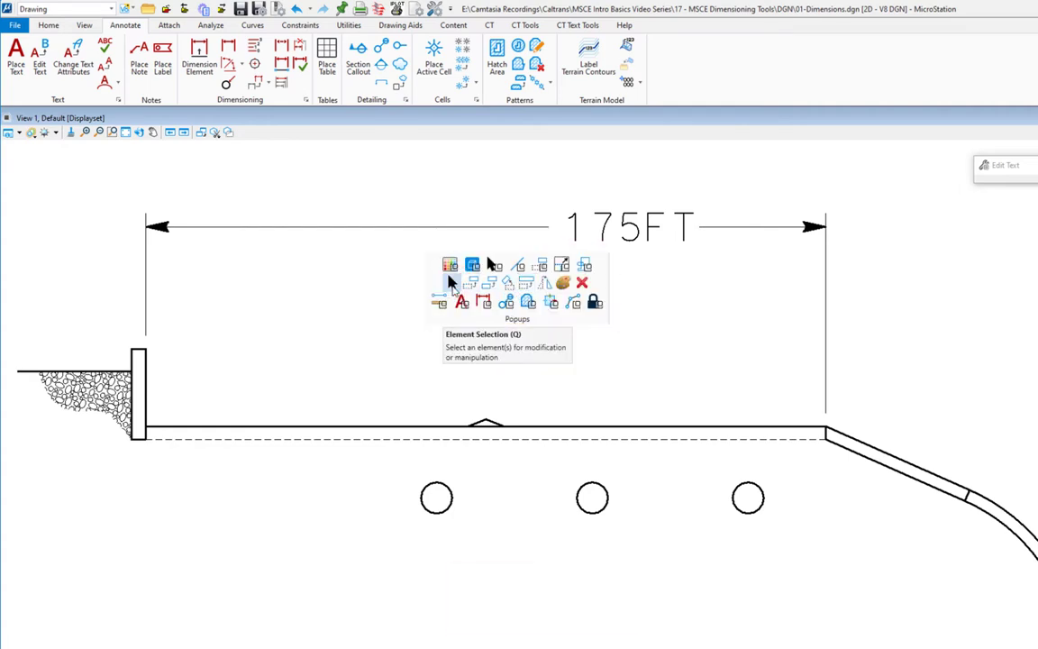
{"action": "left_click", "coordinate": [451, 282]}
{"action": "left_click", "coordinate": [631, 230]}
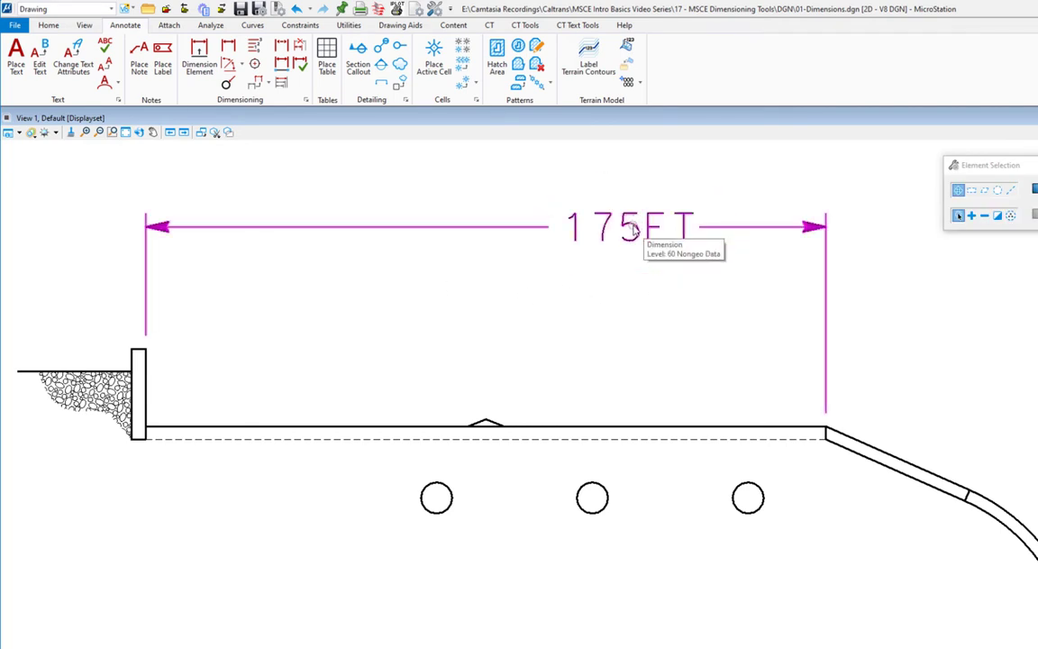
{"action": "double_click", "coordinate": [634, 230]}
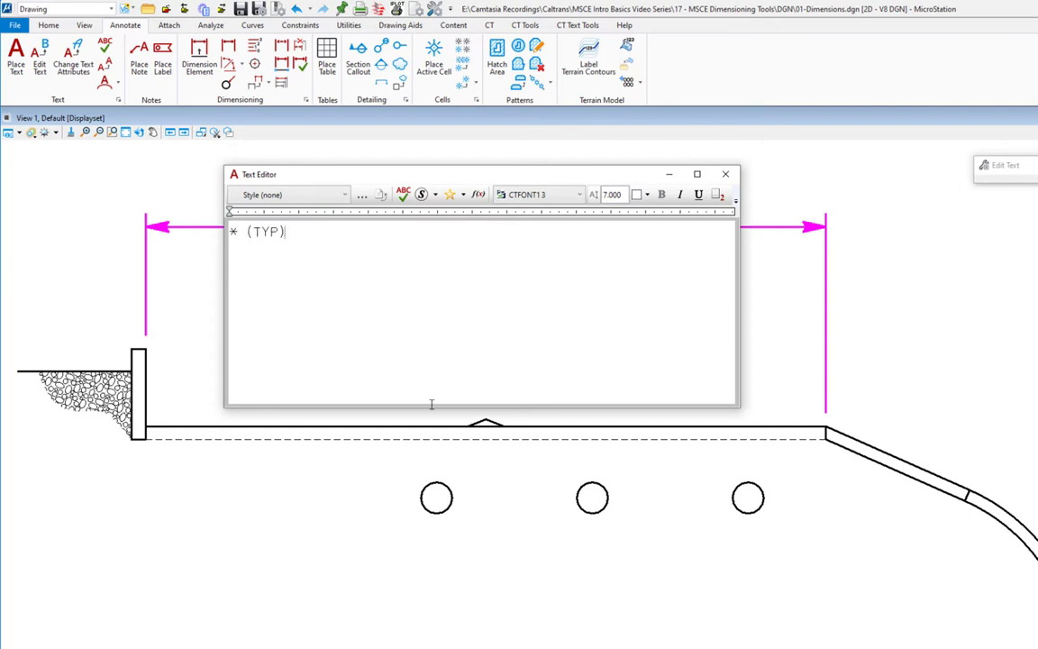
{"action": "left_click", "coordinate": [523, 516]}
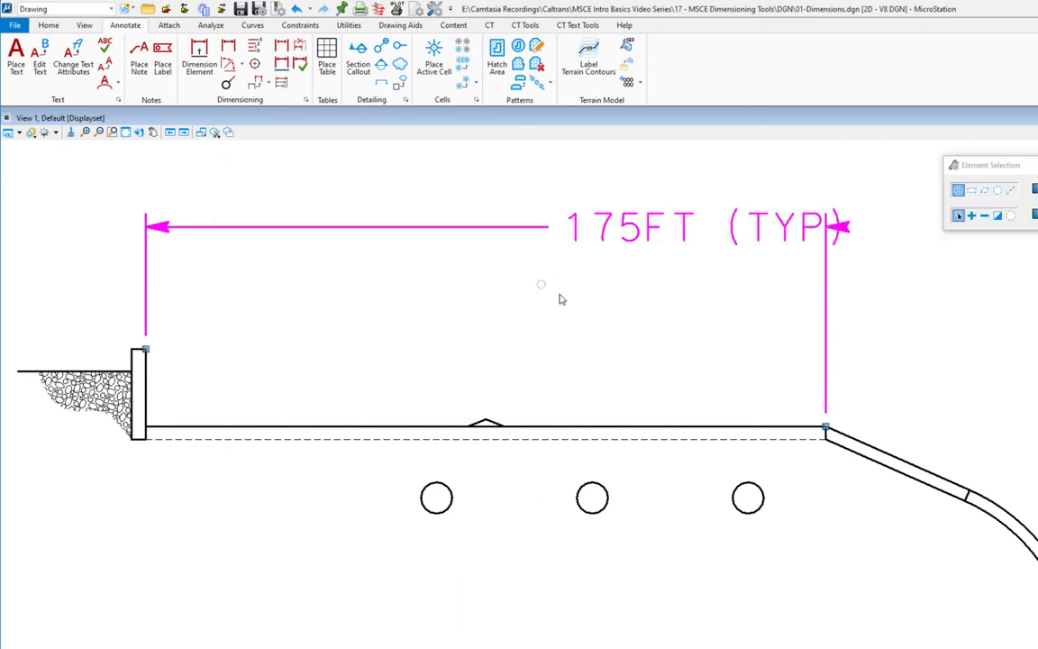
{"action": "right_click", "coordinate": [518, 301]}
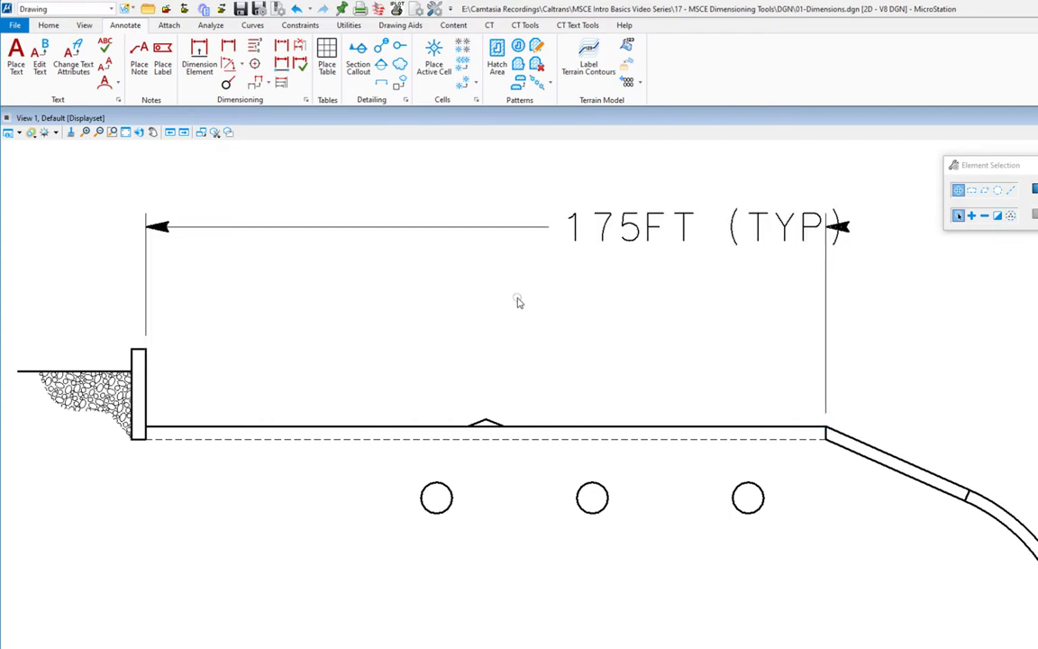
- Use Modify Element to slide the (TYP) dimension text back toward the wall so it fits between the arrowheads
{"action": "key", "text": "space"}
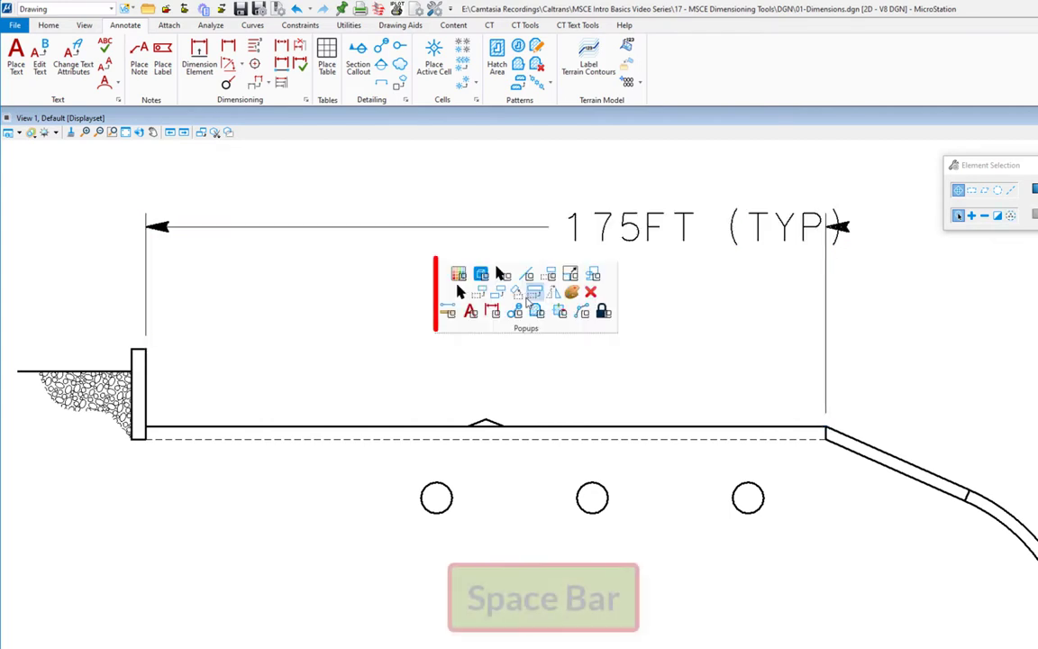
{"action": "left_click", "coordinate": [570, 273]}
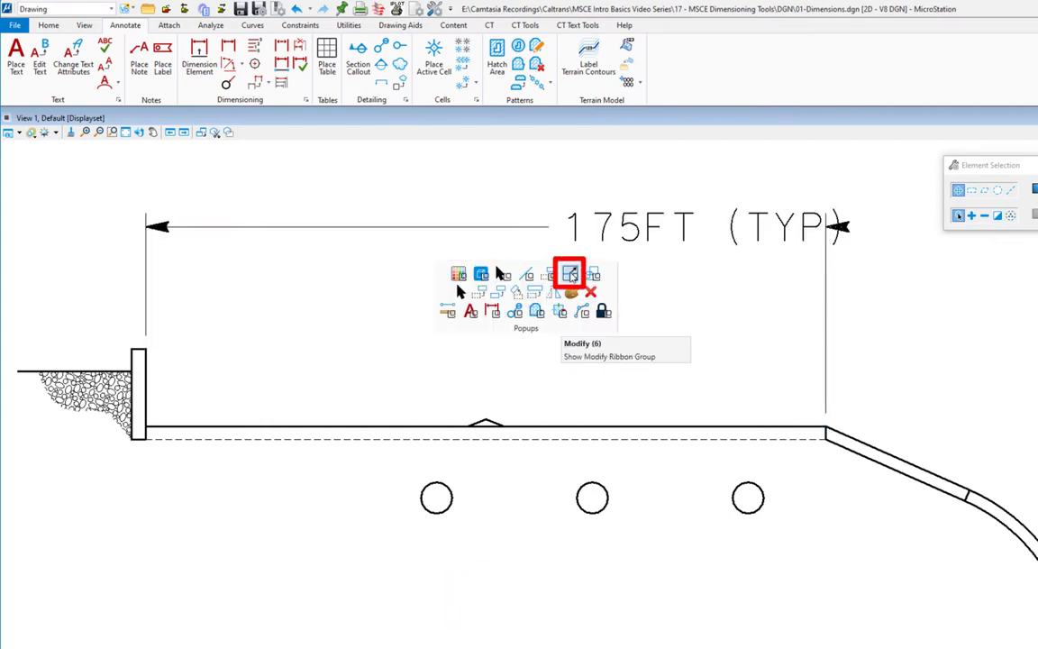
{"action": "left_click", "coordinate": [511, 256]}
{"action": "left_click", "coordinate": [610, 236]}
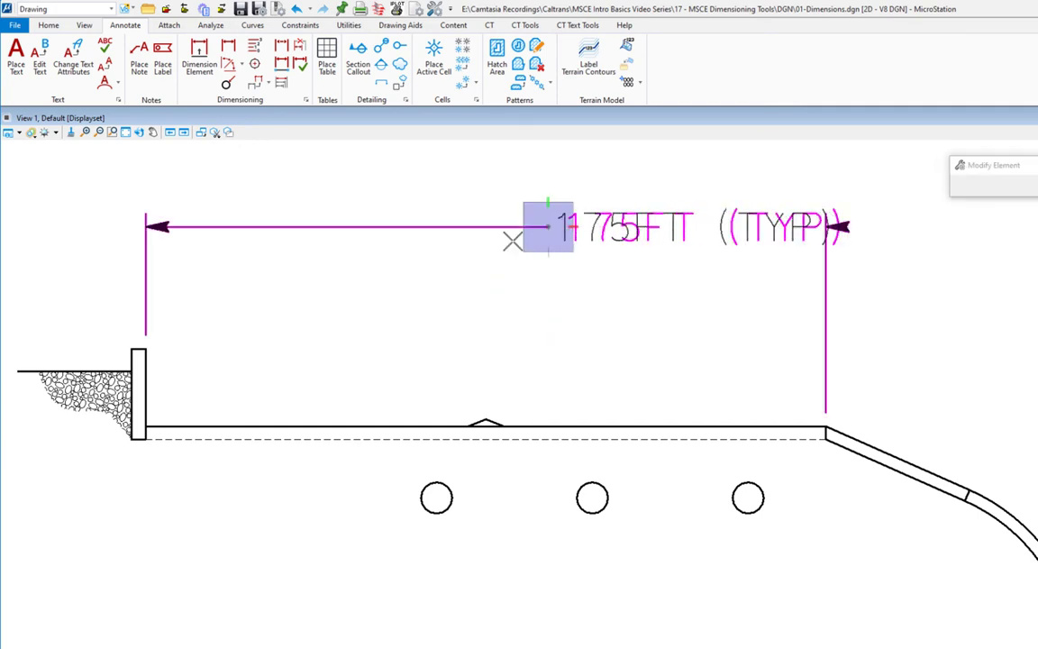
{"action": "left_click", "coordinate": [333, 248]}
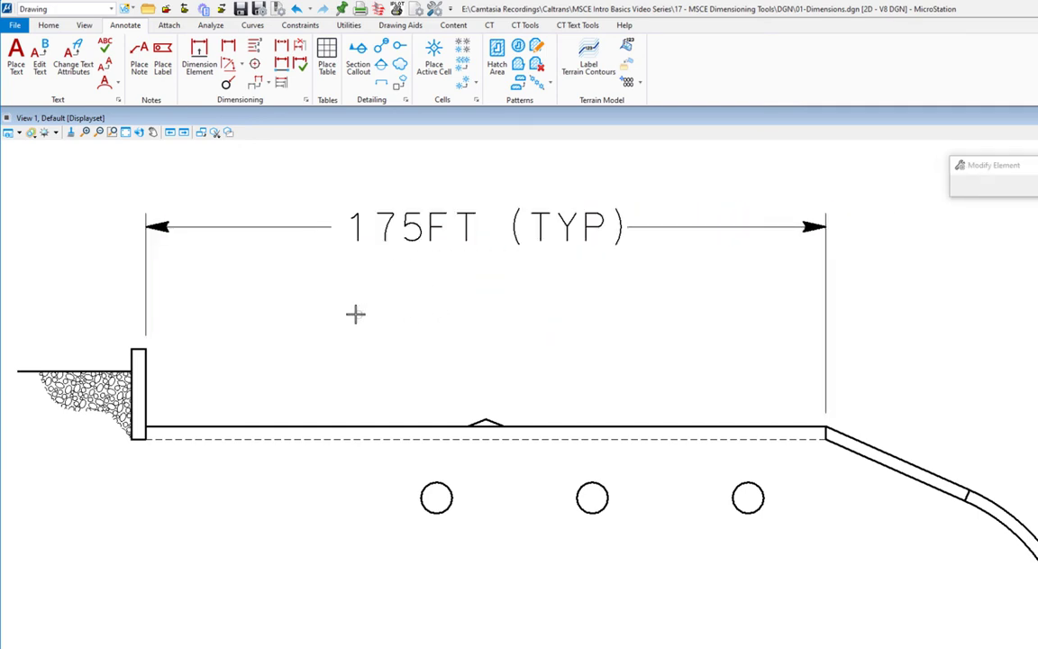
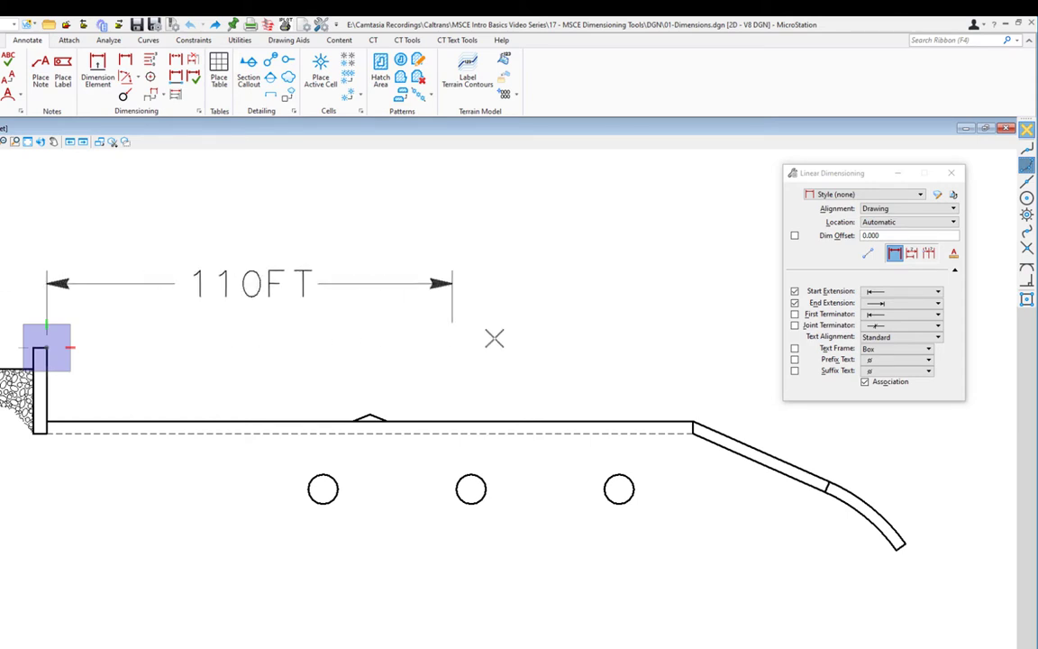
- Place a horizontal dimension from the wall's top corner to the slope break, and split it at the crown peak by inserting a vertex
{"action": "left_click", "coordinate": [694, 416]}
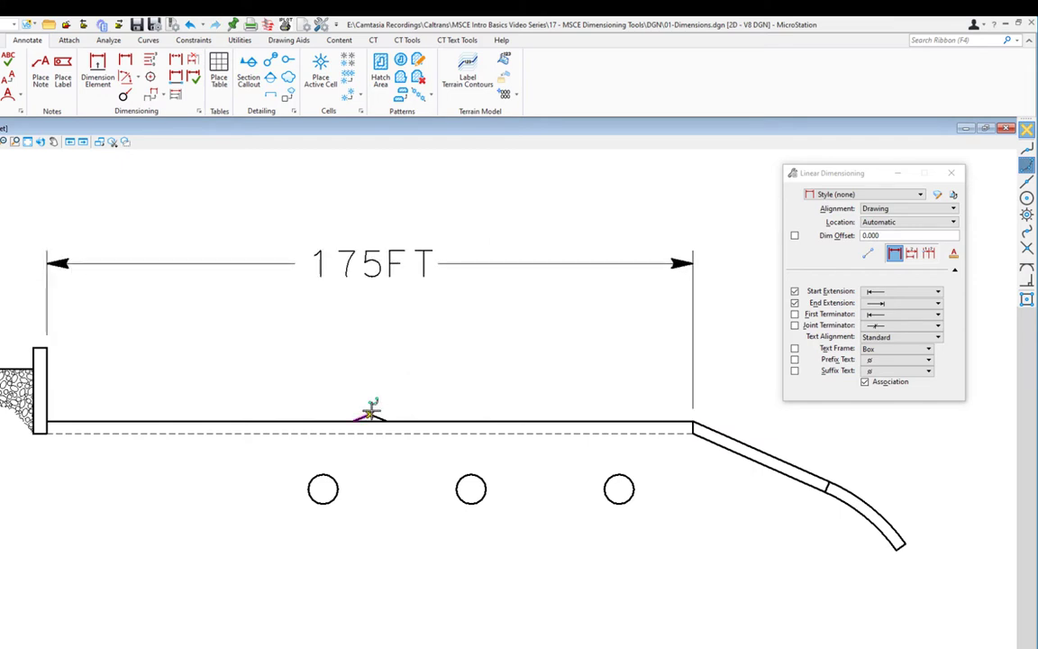
{"action": "left_click", "coordinate": [177, 95]}
{"action": "left_click", "coordinate": [489, 265]}
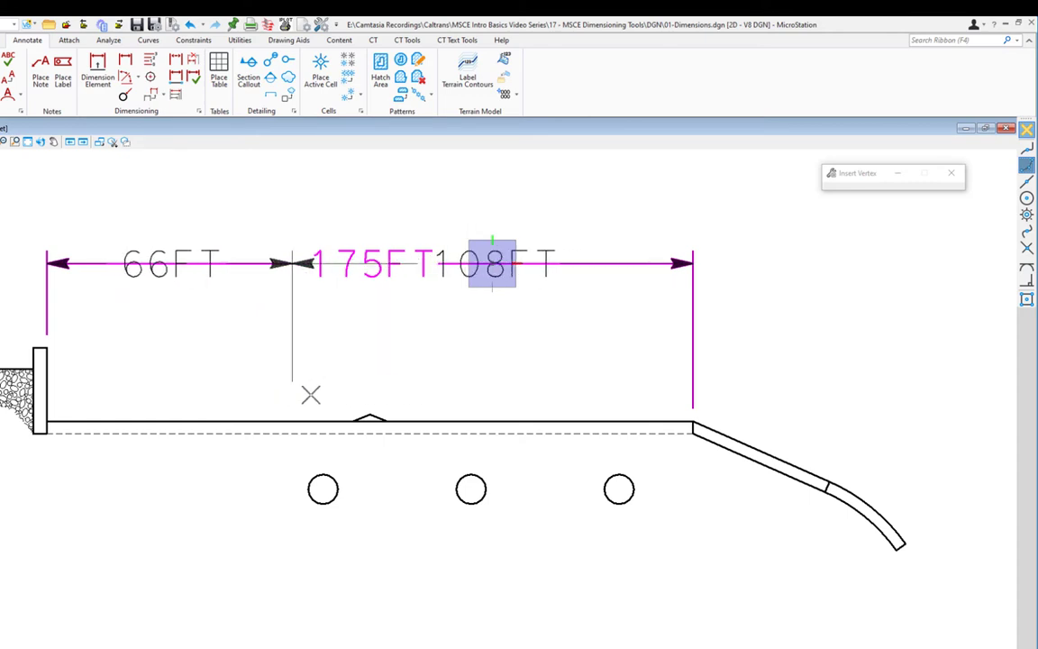
{"action": "left_click", "coordinate": [369, 415]}
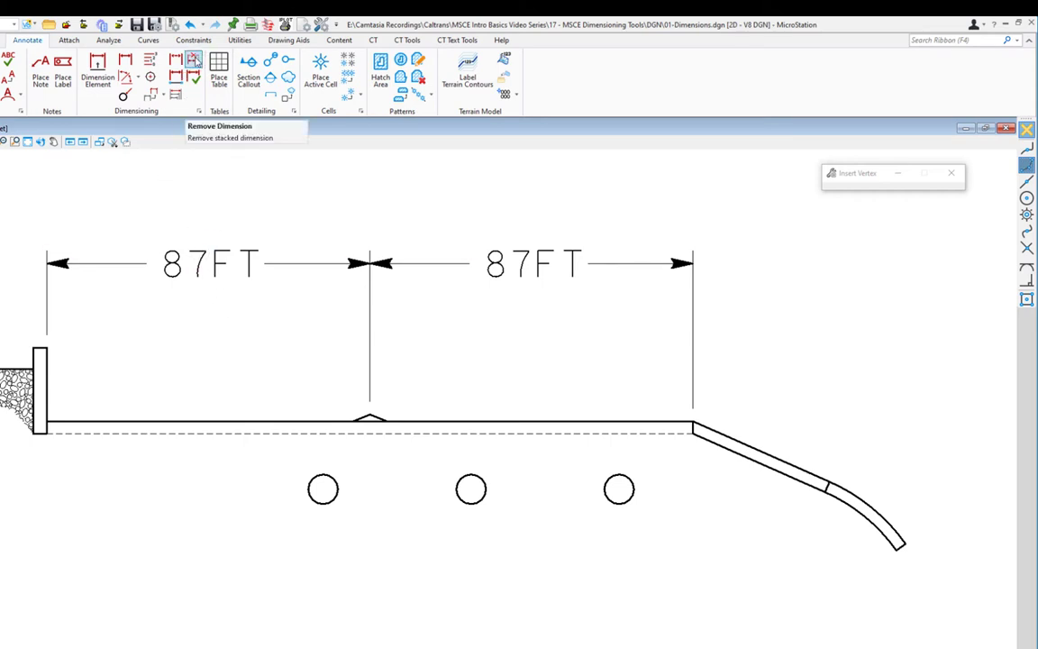
- Use Remove Dimension on the segment between the crown peak and the slope break, and undo the removal
{"action": "left_click", "coordinate": [195, 61]}
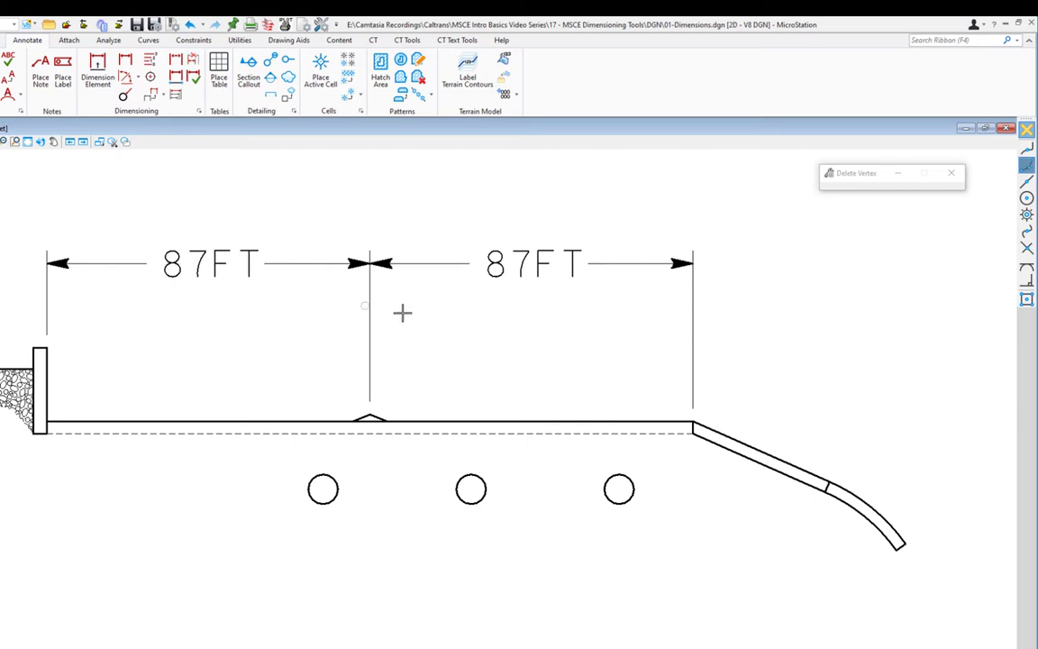
{"action": "left_click", "coordinate": [580, 262]}
{"action": "left_click", "coordinate": [581, 263]}
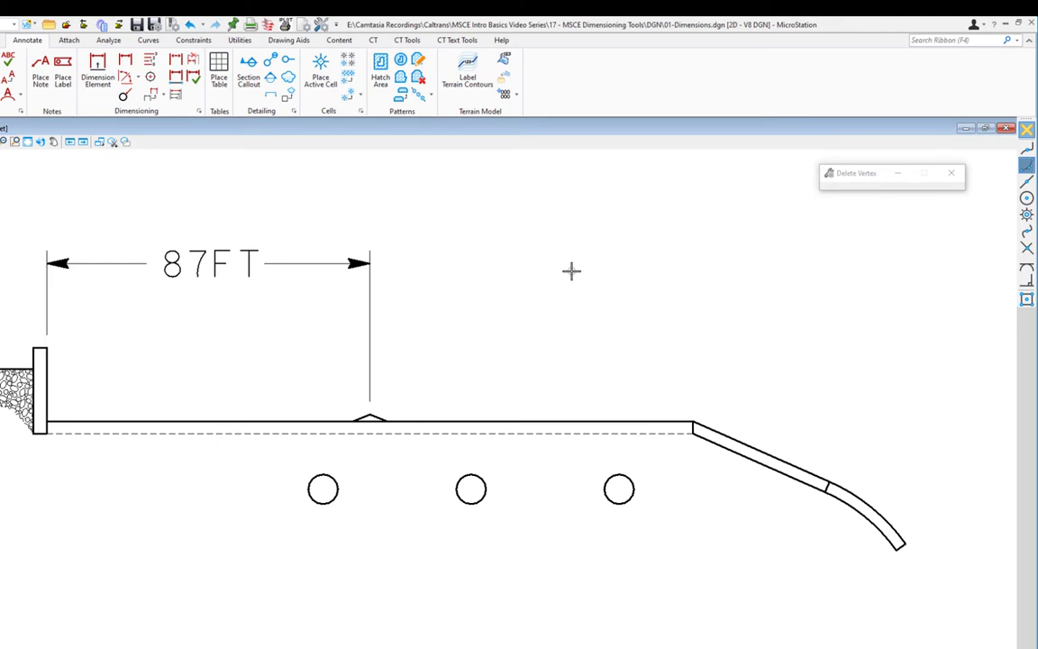
{"action": "key", "text": "ctrl+z"}
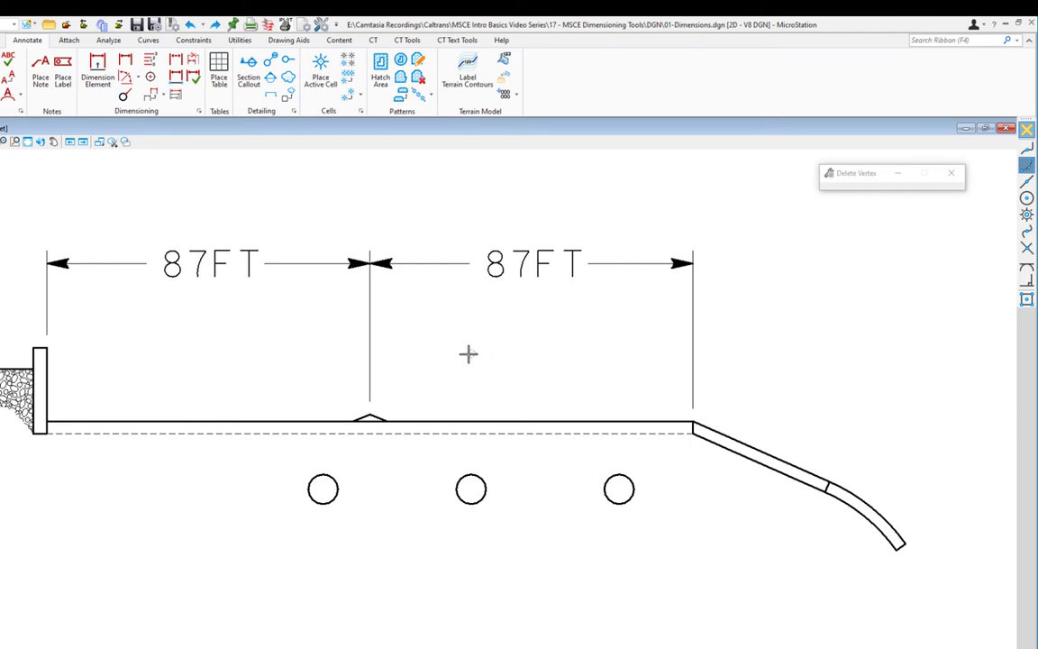
- Merge the two dimension segments by removing the crown point, and undo back to before the roadway dimension was placed
{"action": "left_click", "coordinate": [369, 331]}
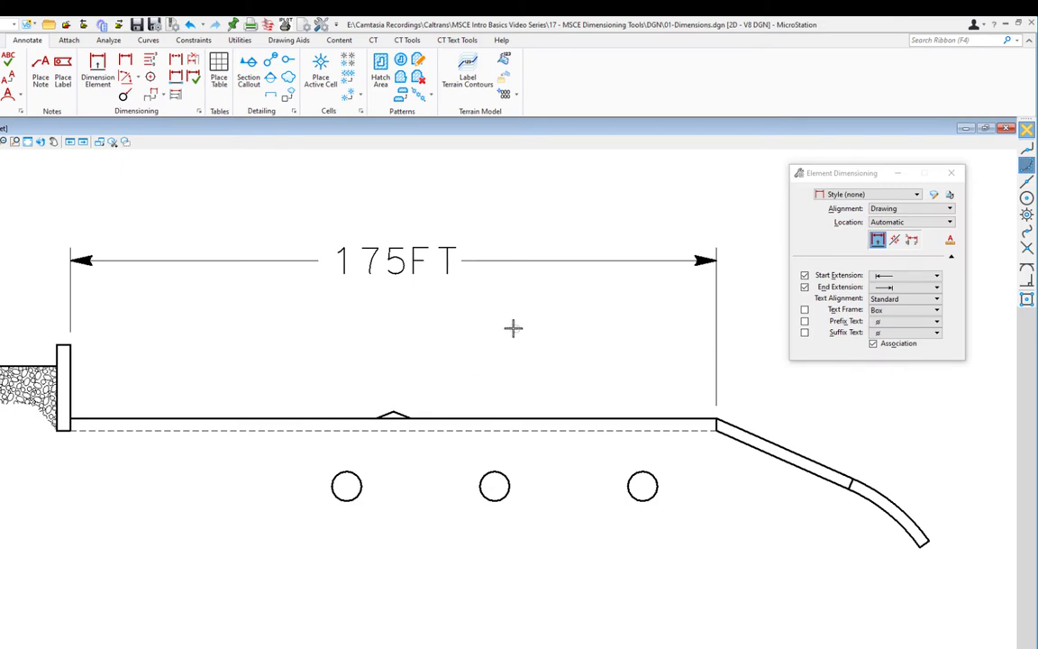
{"action": "key", "text": "ctrl+z"}
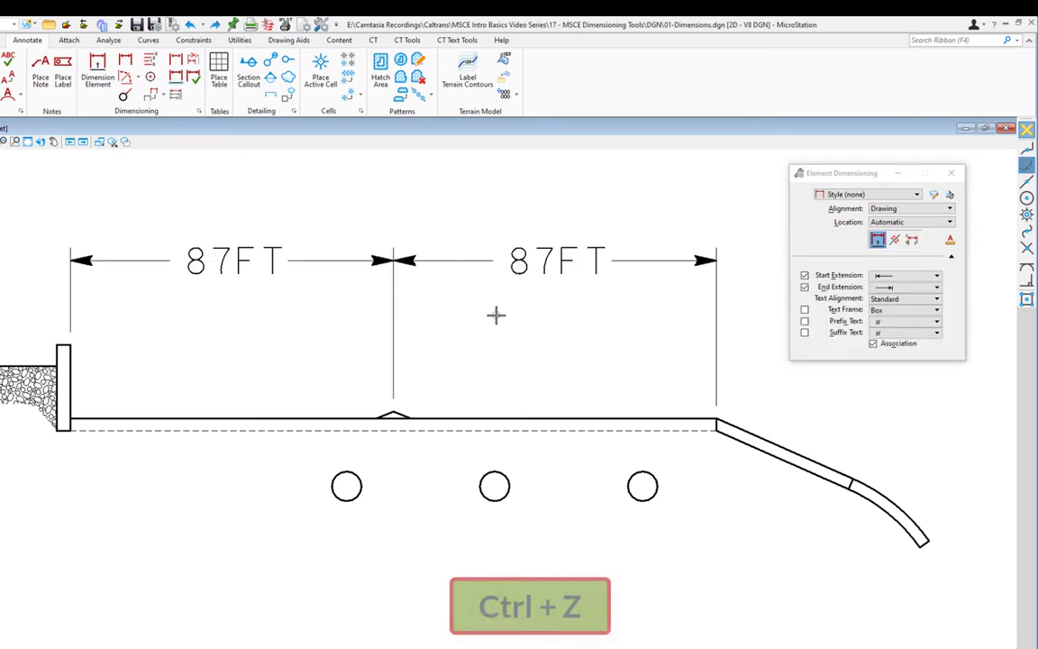
{"action": "key", "text": "ctrl+z"}
{"action": "key", "text": "ctrl+z"}
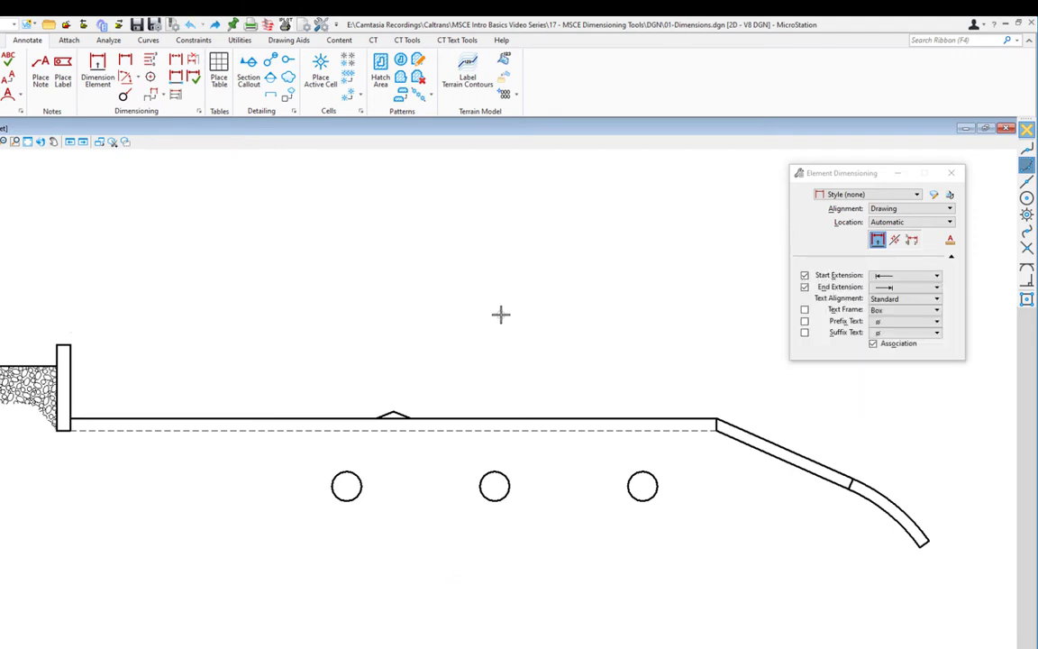
- With Linear Dimensioning set to True alignment, dimension the straight side slope from the slope break to the curve's start, and undo it
{"action": "left_click", "coordinate": [125, 60]}
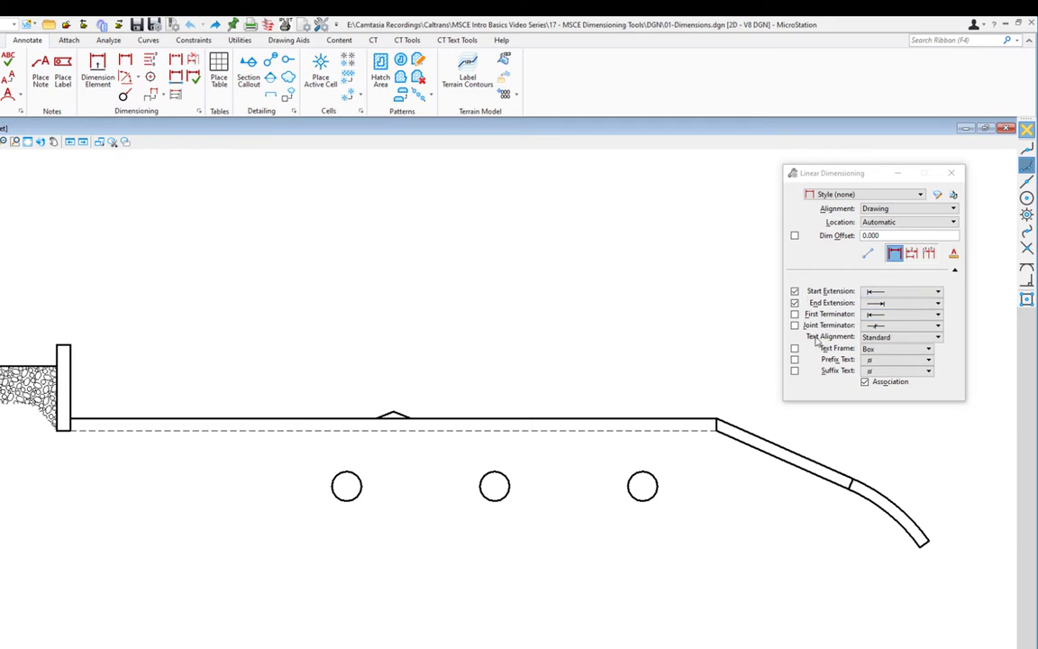
{"action": "left_click", "coordinate": [956, 270]}
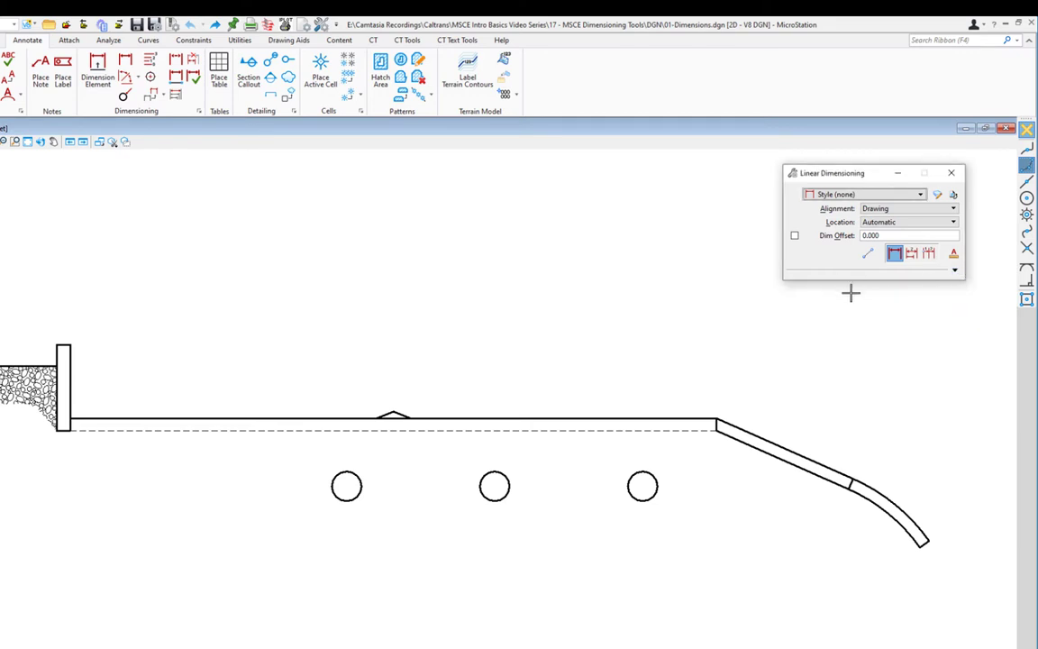
{"action": "left_click", "coordinate": [887, 211]}
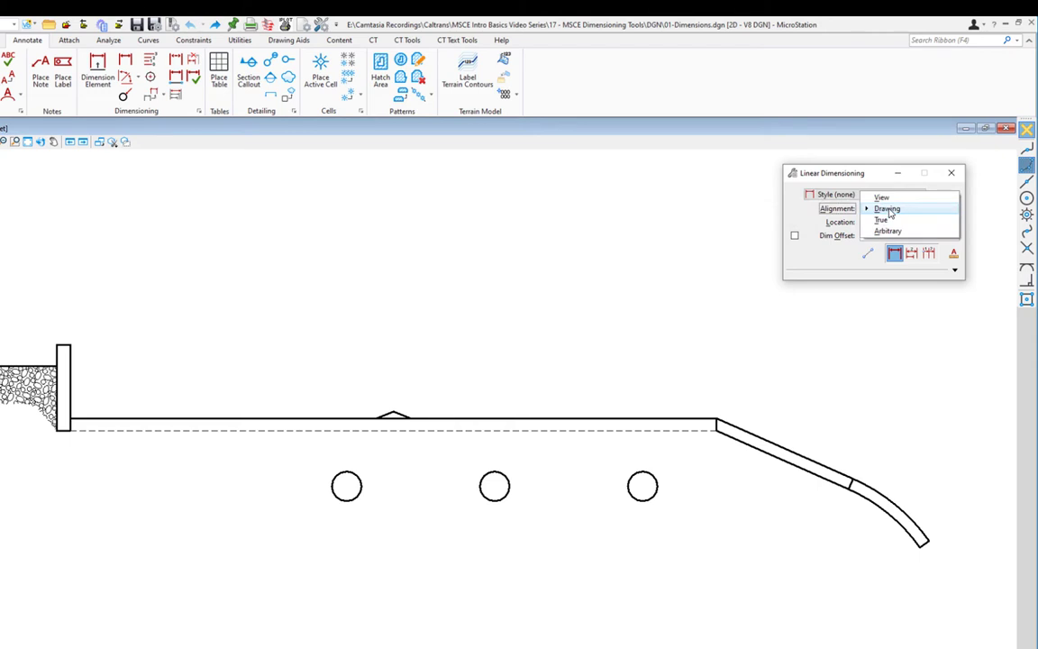
{"action": "left_click", "coordinate": [881, 220]}
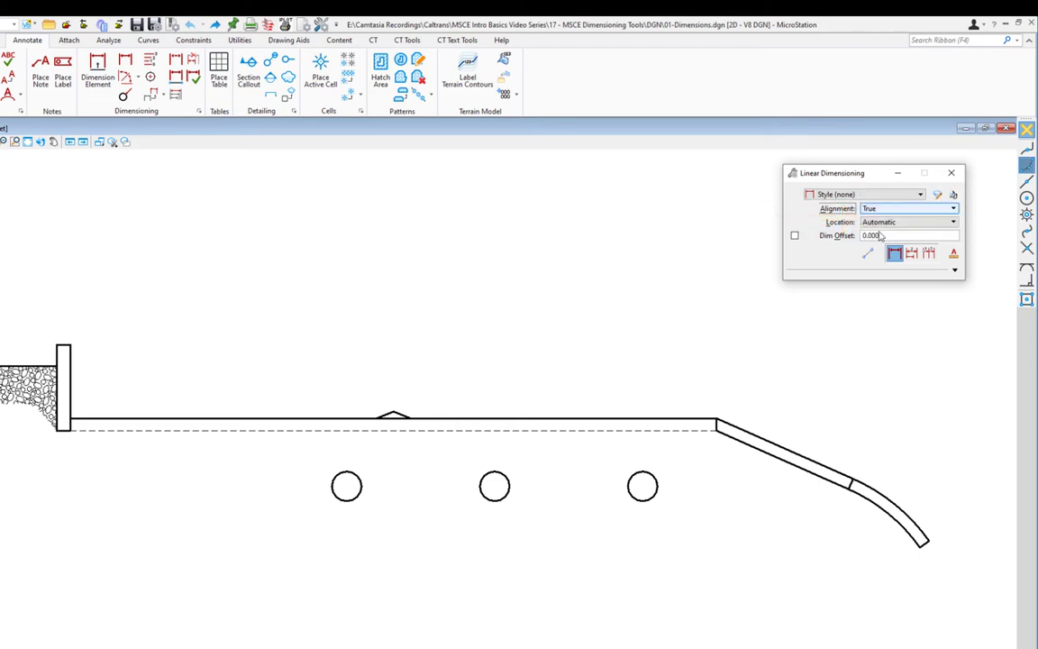
{"action": "mouse_move", "coordinate": [873, 333]}
{"action": "middle_mouse_down"}
{"action": "mouse_move", "coordinate": [681, 378]}
{"action": "mouse_move", "coordinate": [495, 364]}
{"action": "middle_mouse_up"}
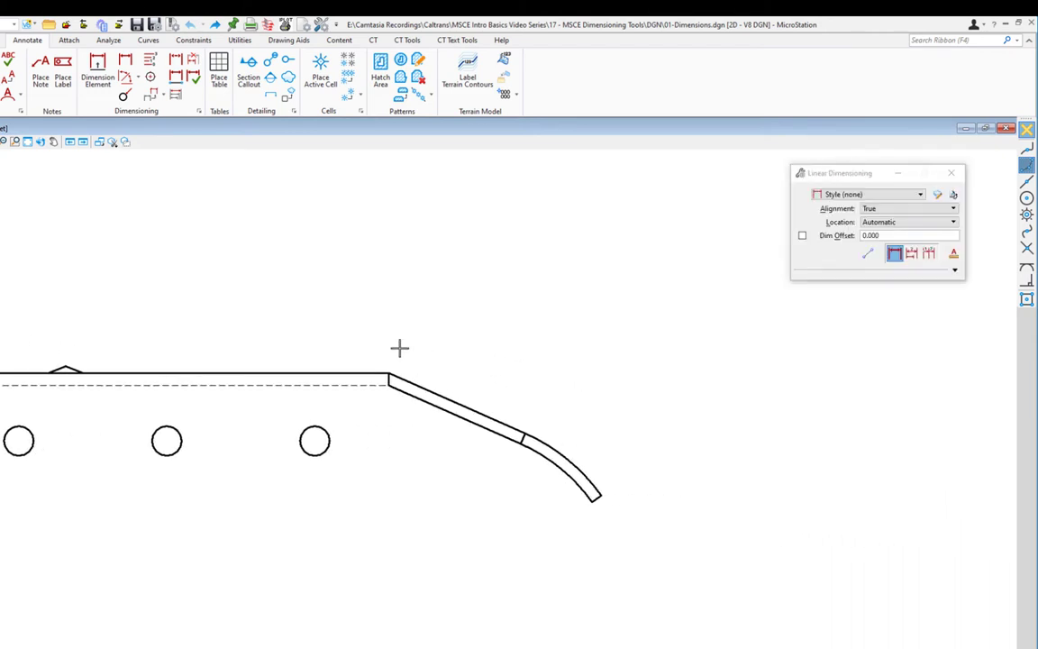
{"action": "left_click", "coordinate": [388, 372]}
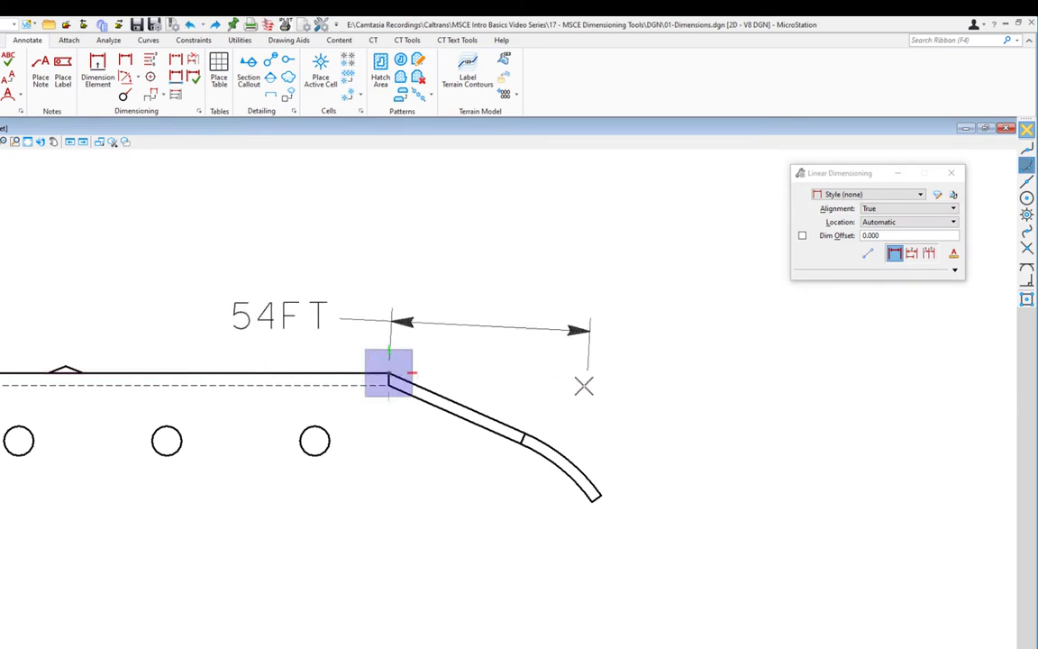
{"action": "left_click", "coordinate": [525, 433]}
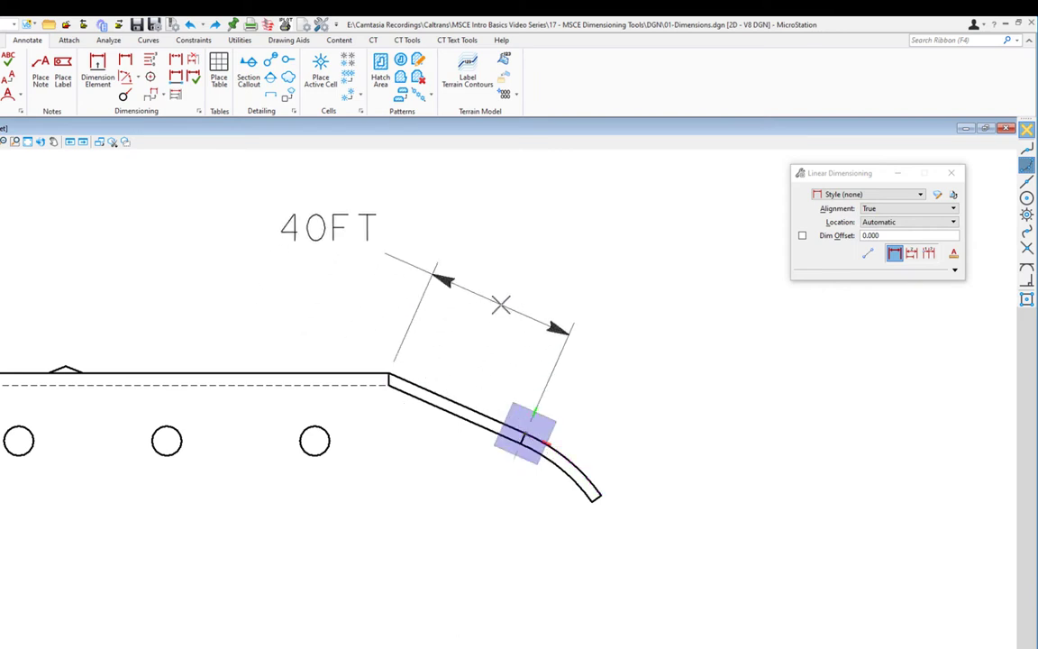
{"action": "left_click", "coordinate": [469, 329]}
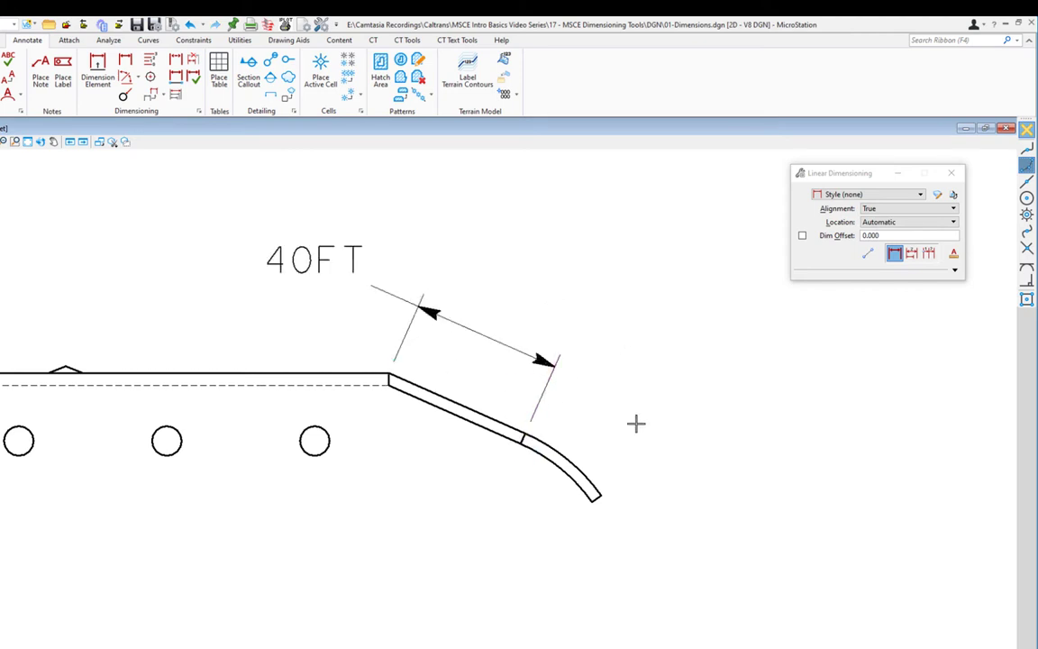
{"action": "key", "text": "ctrl+z"}
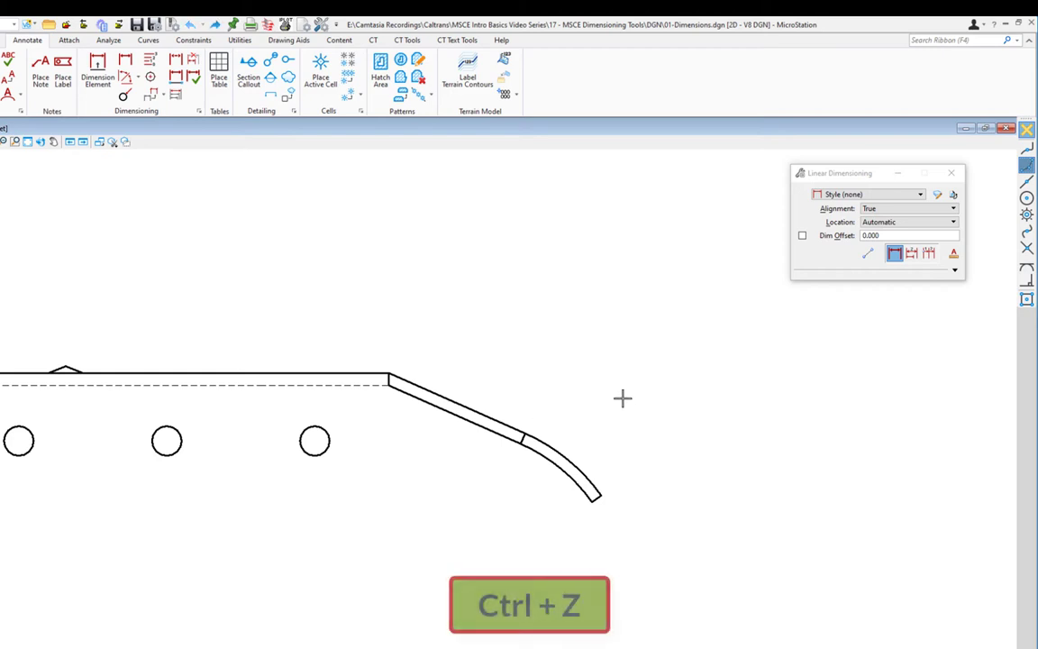
- Dimension the same side slope with Arbitrary alignment so the extension lines slant away from the slope, and undo it
{"action": "left_click", "coordinate": [909, 209]}
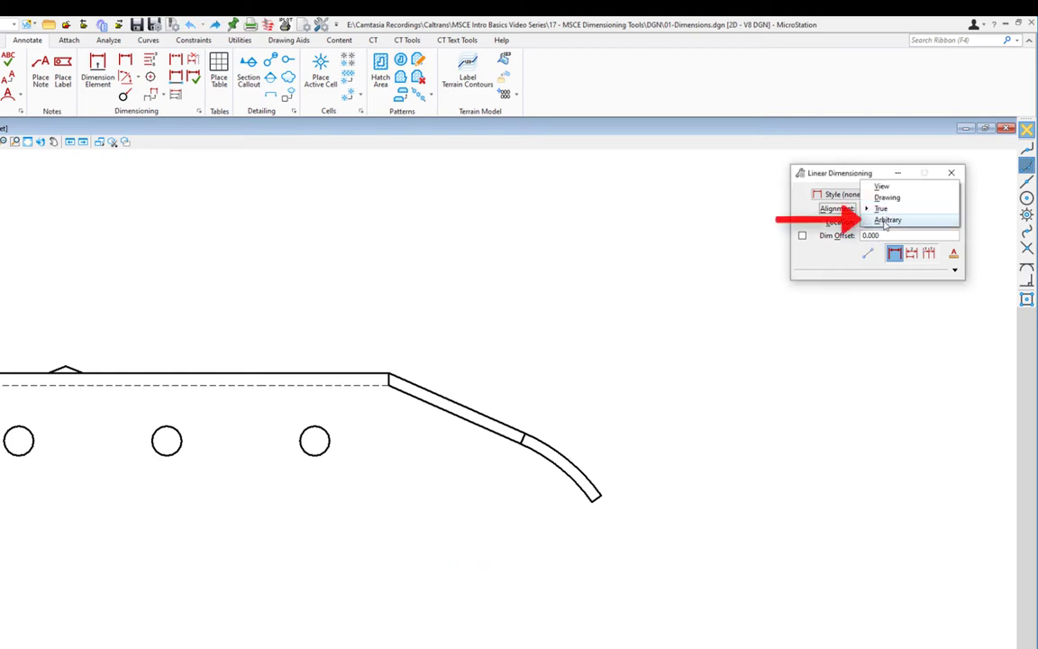
{"action": "left_click", "coordinate": [881, 216]}
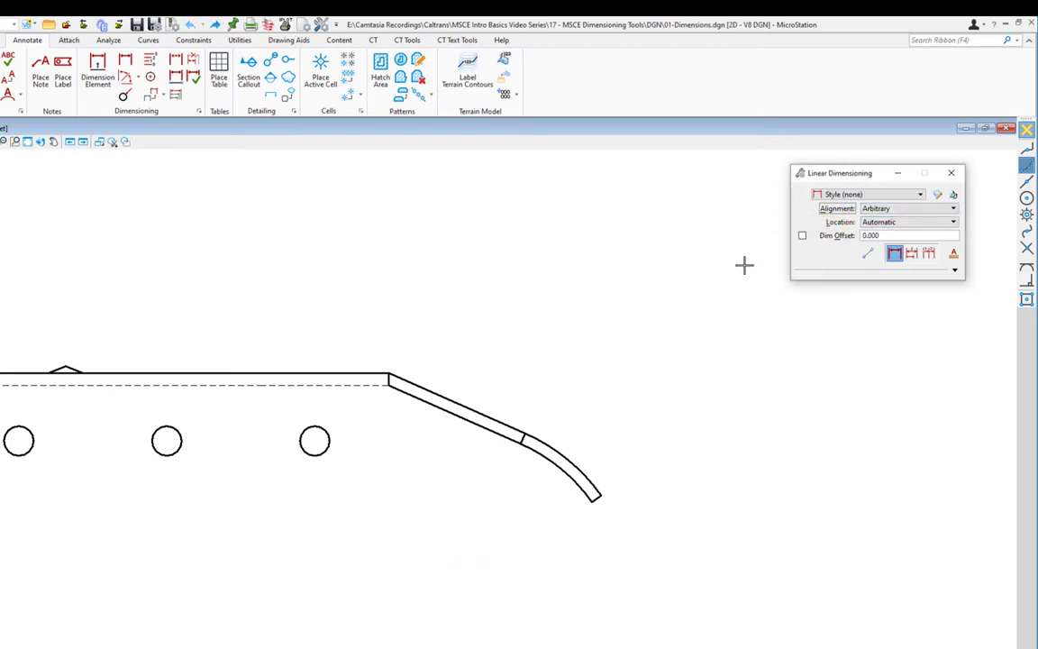
{"action": "left_click", "coordinate": [389, 369]}
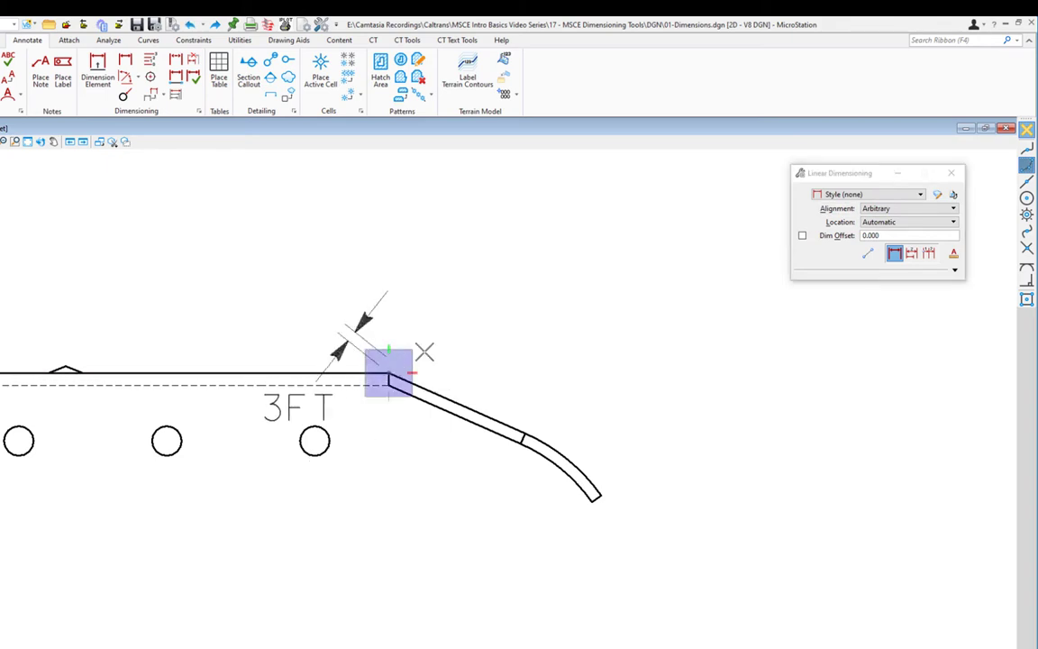
{"action": "left_click", "coordinate": [525, 434]}
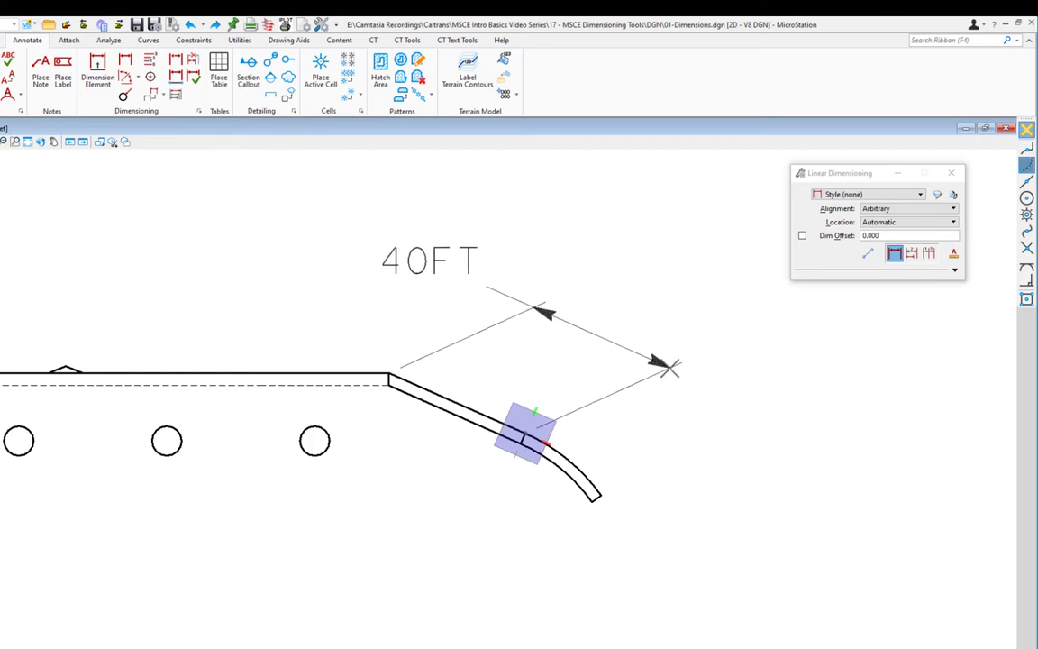
{"action": "left_click", "coordinate": [661, 379]}
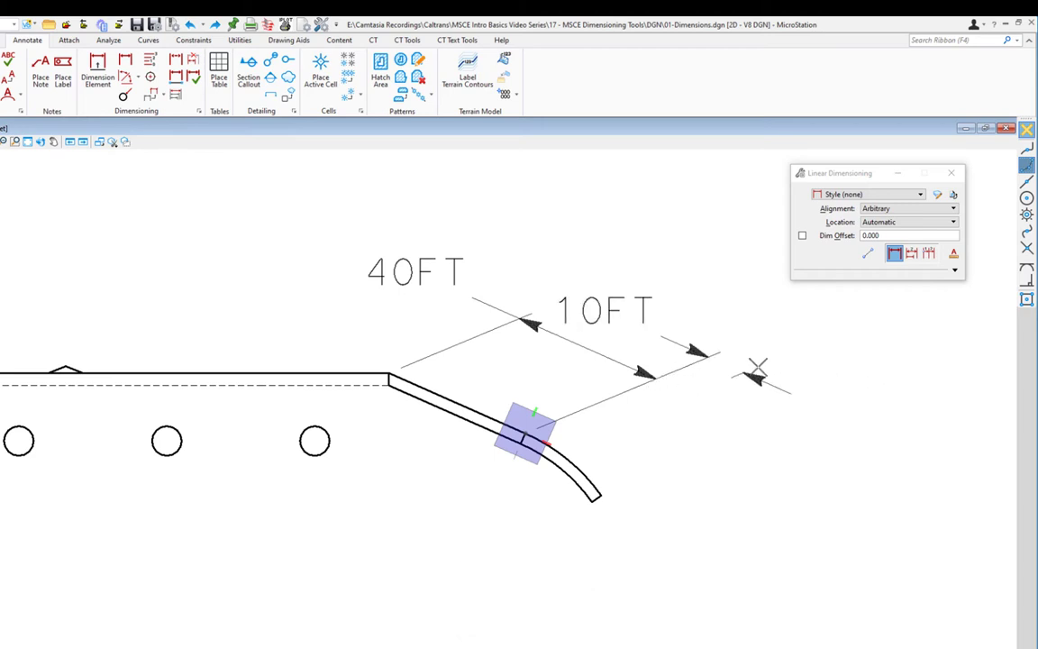
{"action": "right_click", "coordinate": [780, 383]}
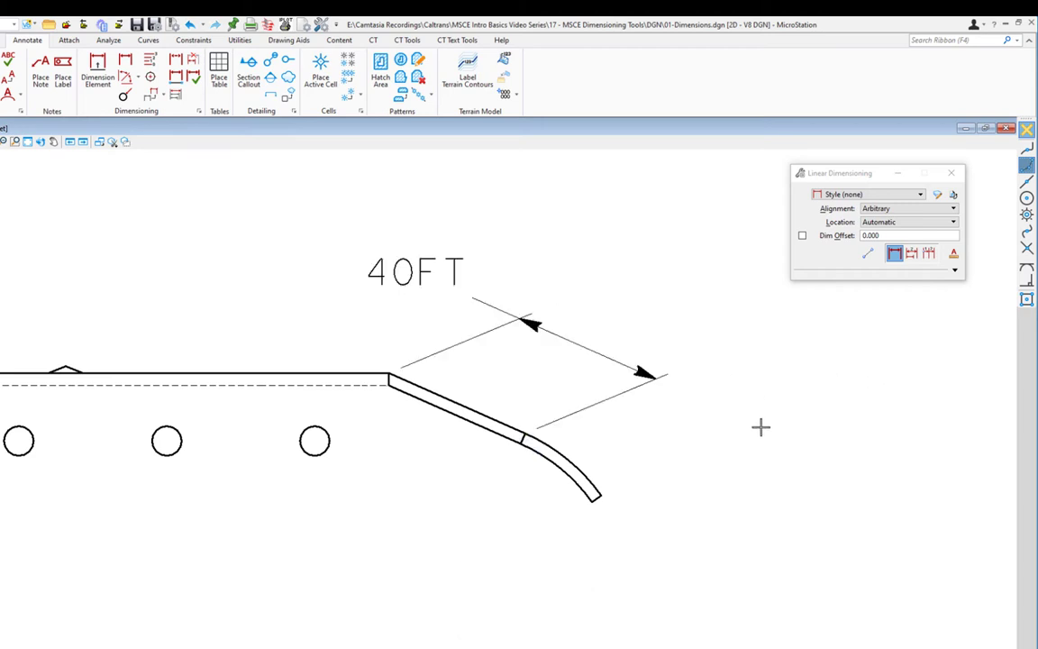
{"action": "key", "text": "ctrl+z"}
- With Drawing alignment, place chained linear dimensions from the wall's top corner to the crown peak and on to the slope break
{"action": "left_click", "coordinate": [897, 210]}
{"action": "left_click", "coordinate": [876, 186]}
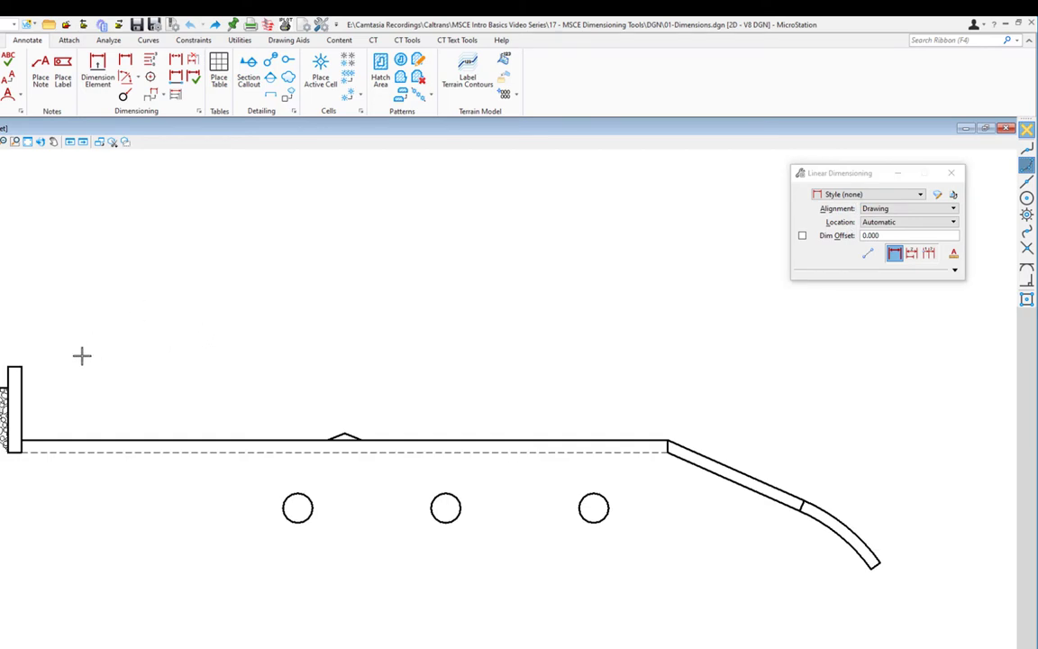
{"action": "left_click", "coordinate": [22, 366]}
{"action": "left_click", "coordinate": [343, 434]}
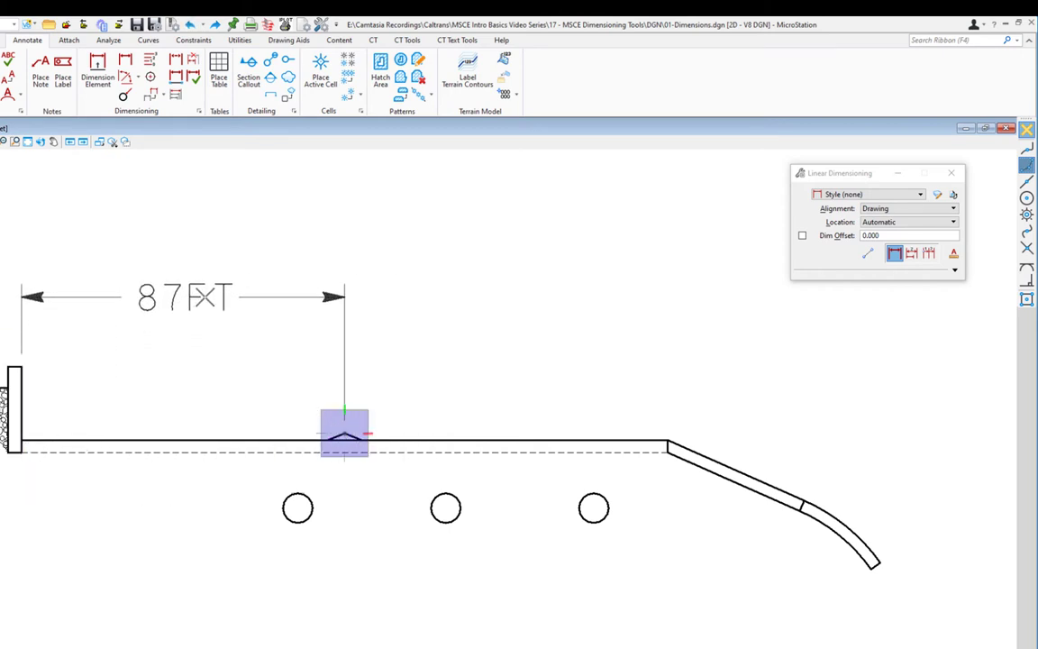
{"action": "left_click", "coordinate": [209, 297]}
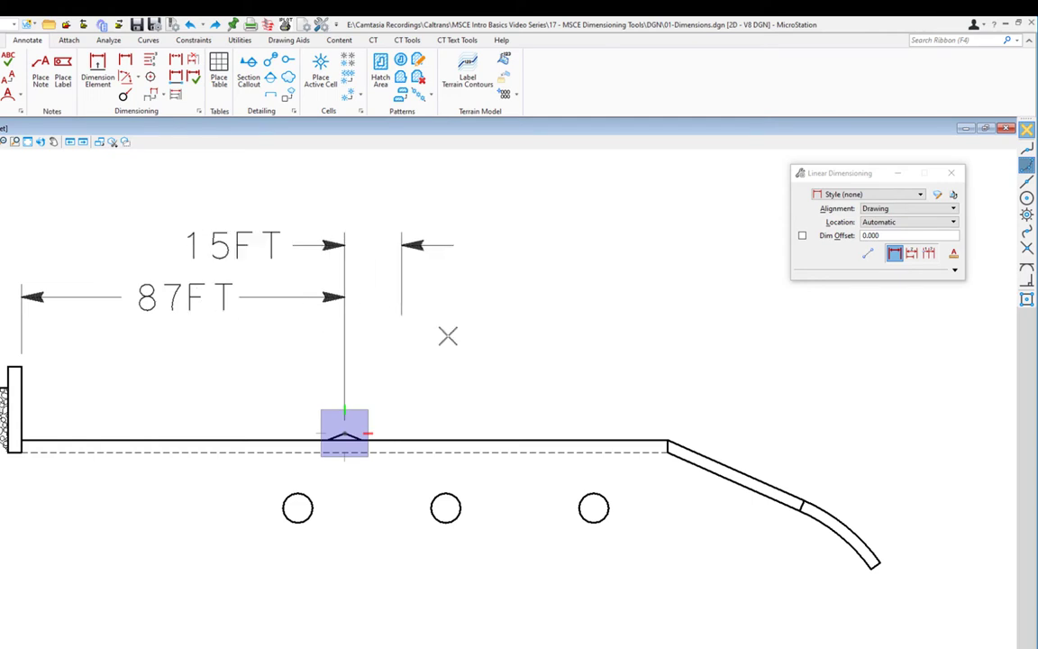
{"action": "left_click", "coordinate": [668, 441]}
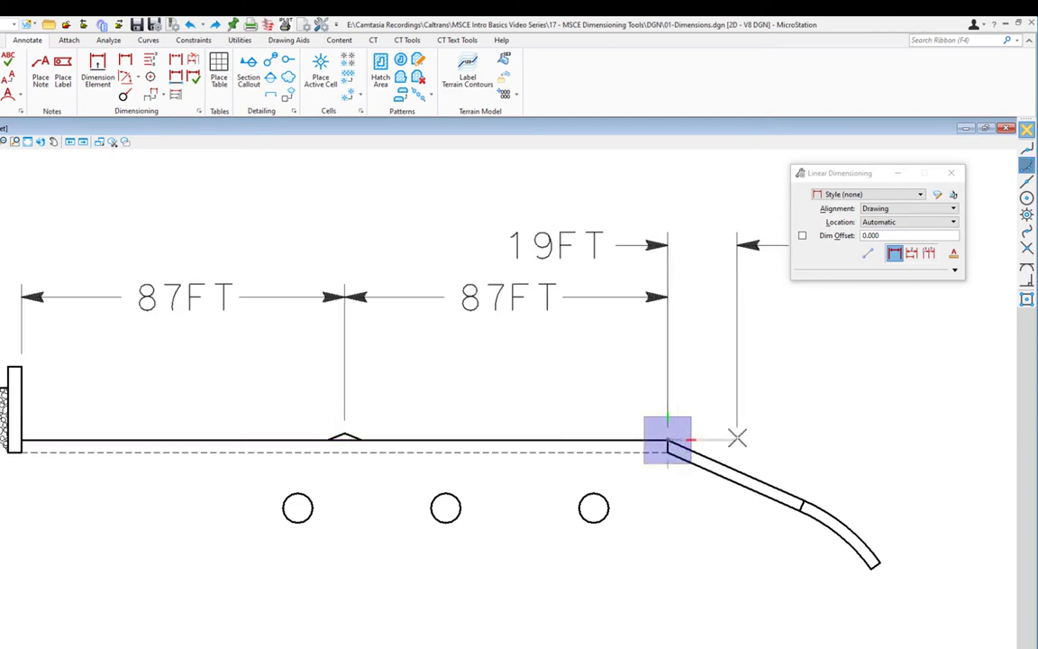
- Extend the dimension chain to the start of the curved slope, finish the chain, and undo the whole placement
{"action": "middle_click_drag", "start_coordinate": [783, 455], "coordinate": [515, 444]}
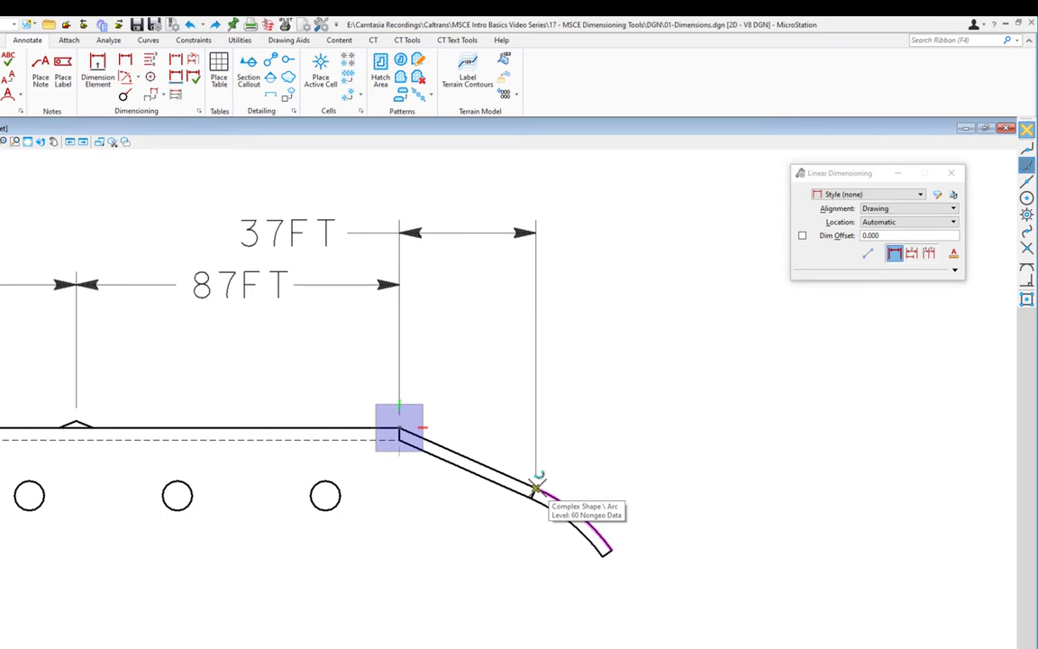
{"action": "left_click", "coordinate": [537, 488]}
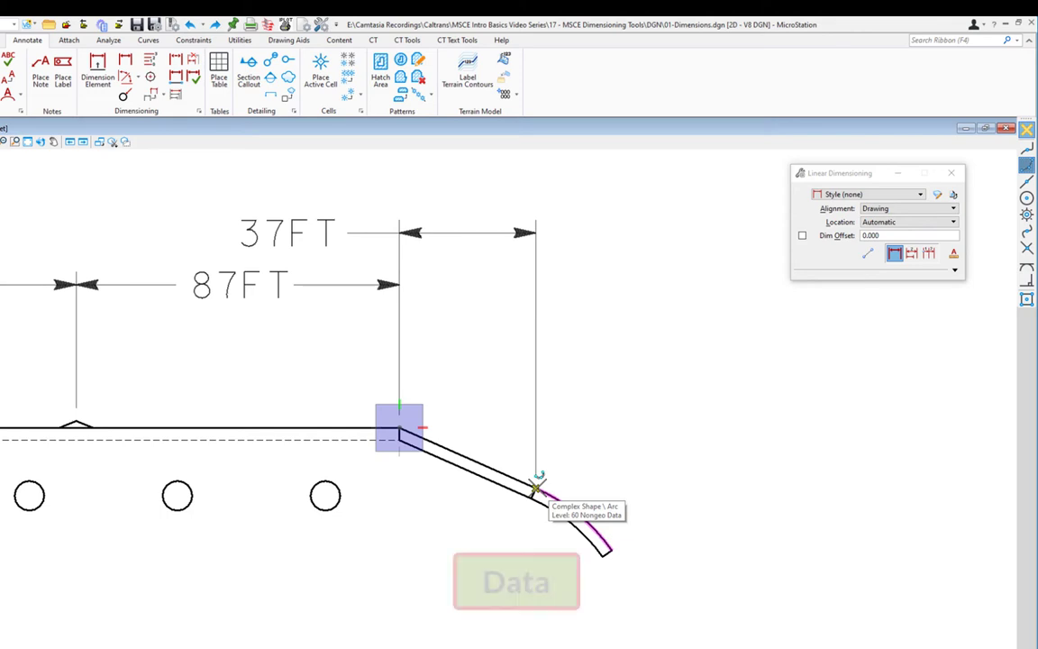
{"action": "right_click", "coordinate": [638, 451]}
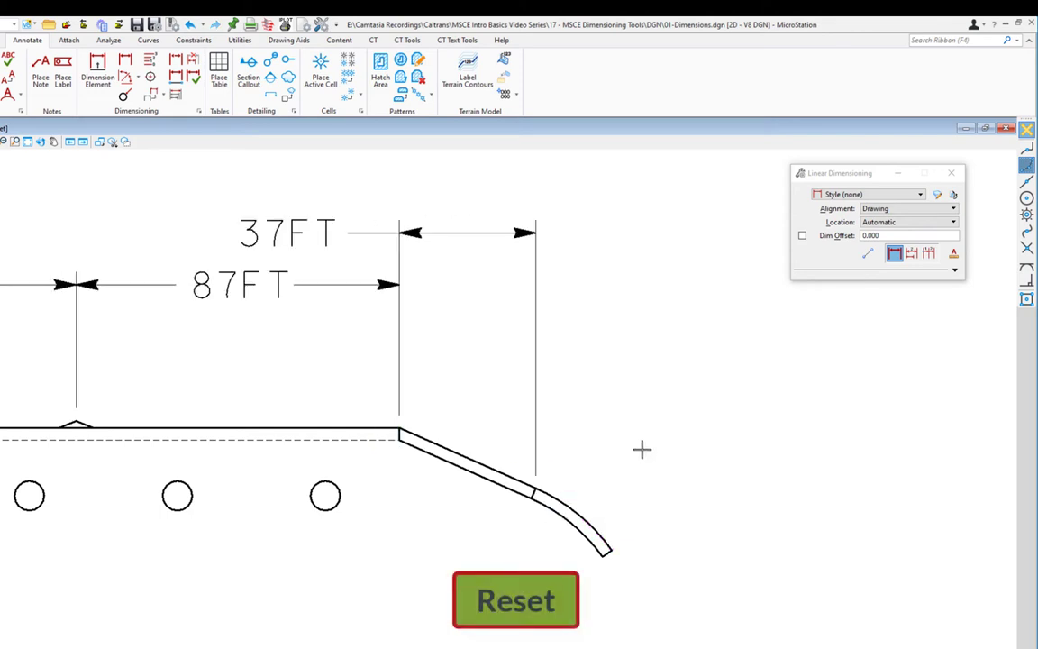
{"action": "mouse_move", "coordinate": [633, 451]}
{"action": "middle_mouse_down"}
{"action": "mouse_move", "coordinate": [695, 491]}
{"action": "mouse_move", "coordinate": [831, 510]}
{"action": "mouse_move", "coordinate": [826, 516]}
{"action": "middle_mouse_up"}
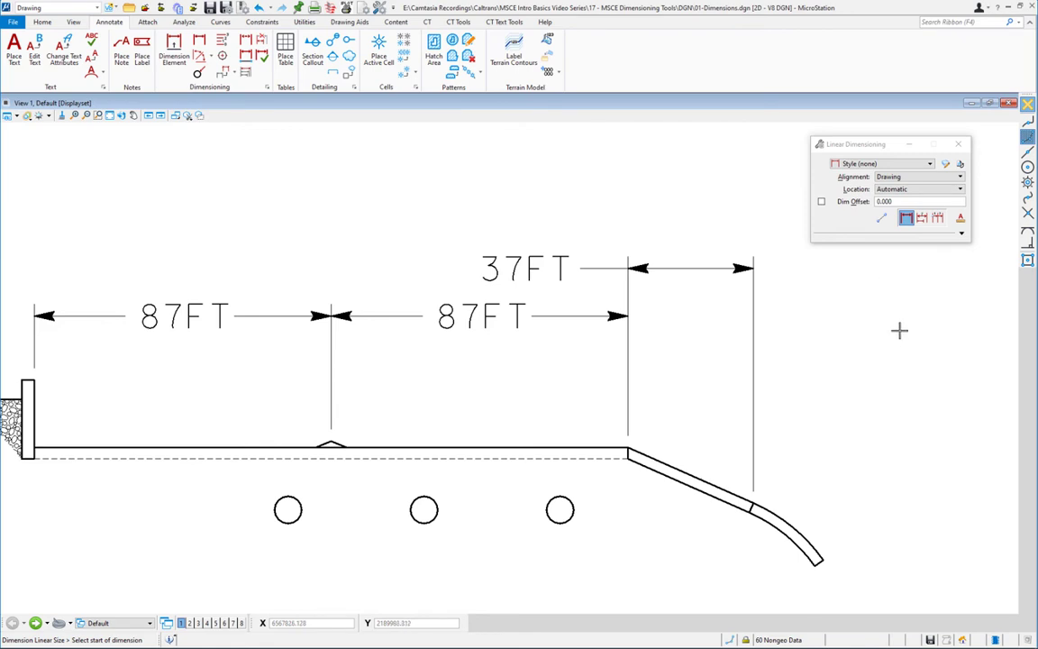
{"action": "key", "text": "ctrl+z"}
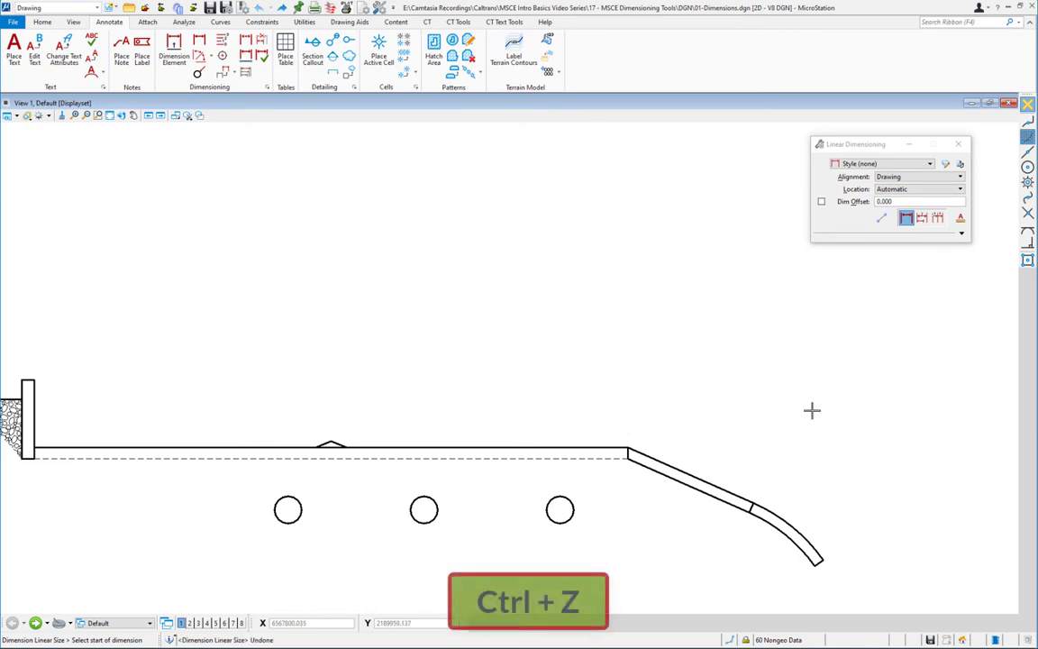
- Set the dimension Location to Semi-Auto and chain linear dimensions from the wall's top corner to the crown peak and on to the slope break
{"action": "left_click", "coordinate": [917, 190]}
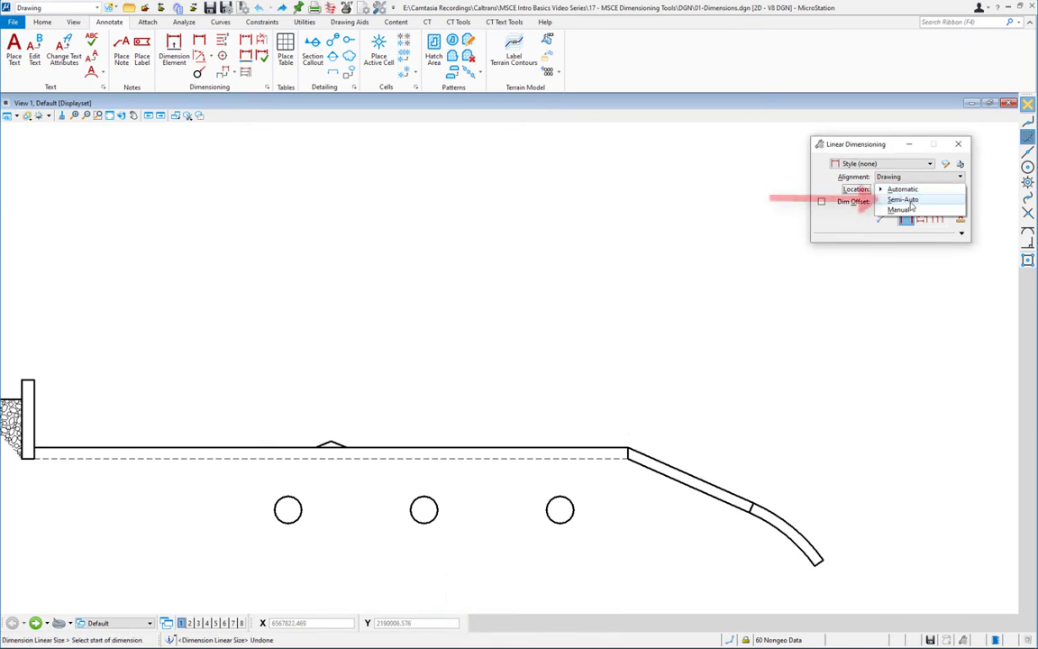
{"action": "left_click", "coordinate": [903, 199]}
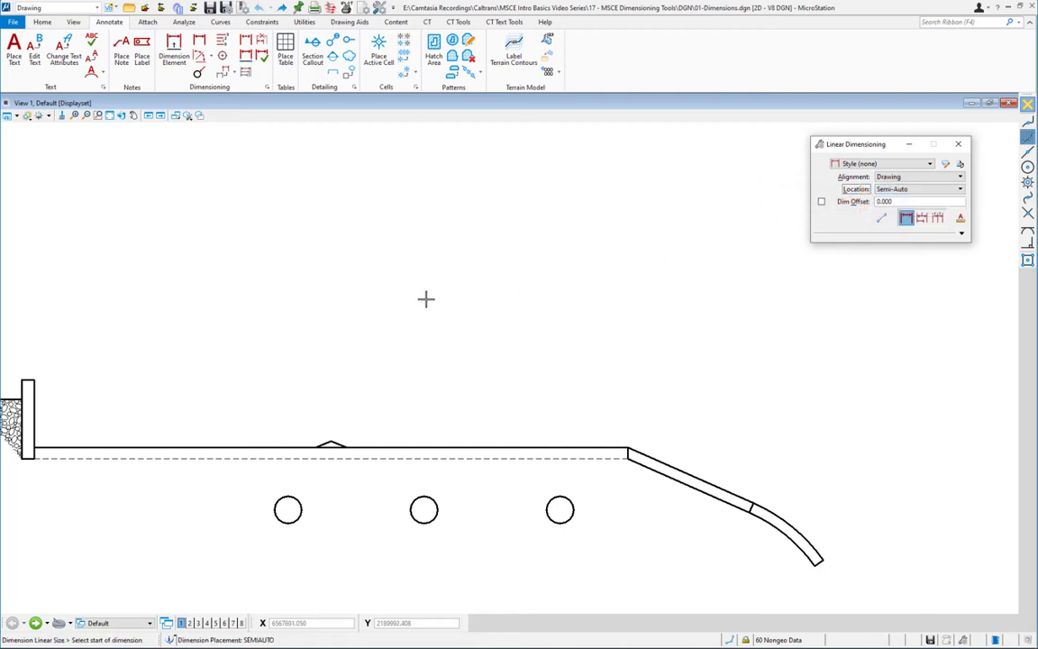
{"action": "left_click", "coordinate": [35, 378]}
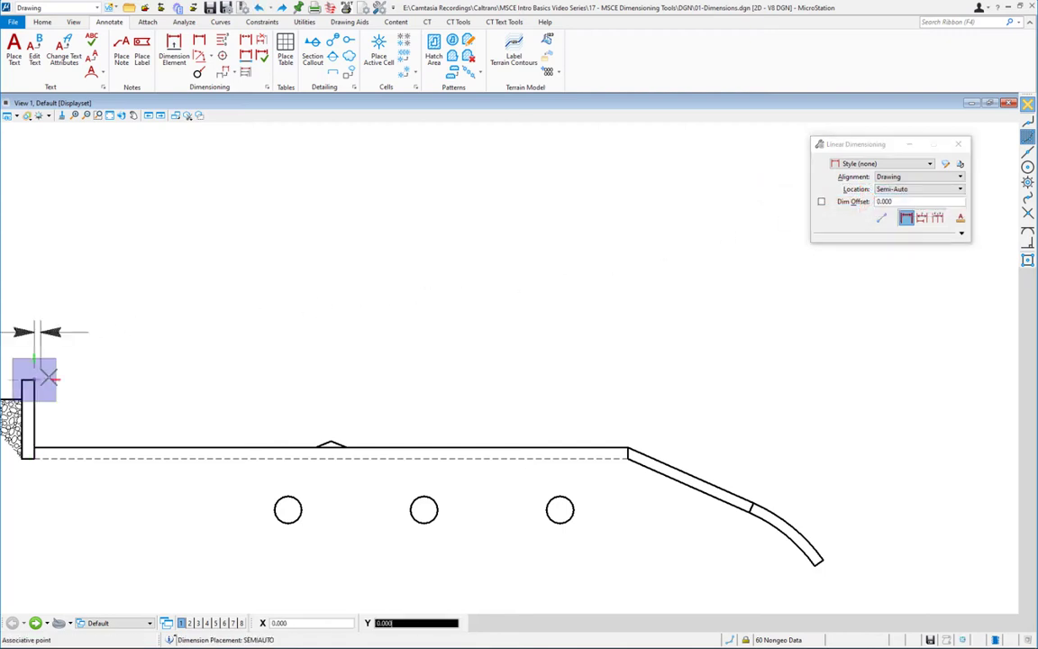
{"action": "left_click", "coordinate": [331, 439]}
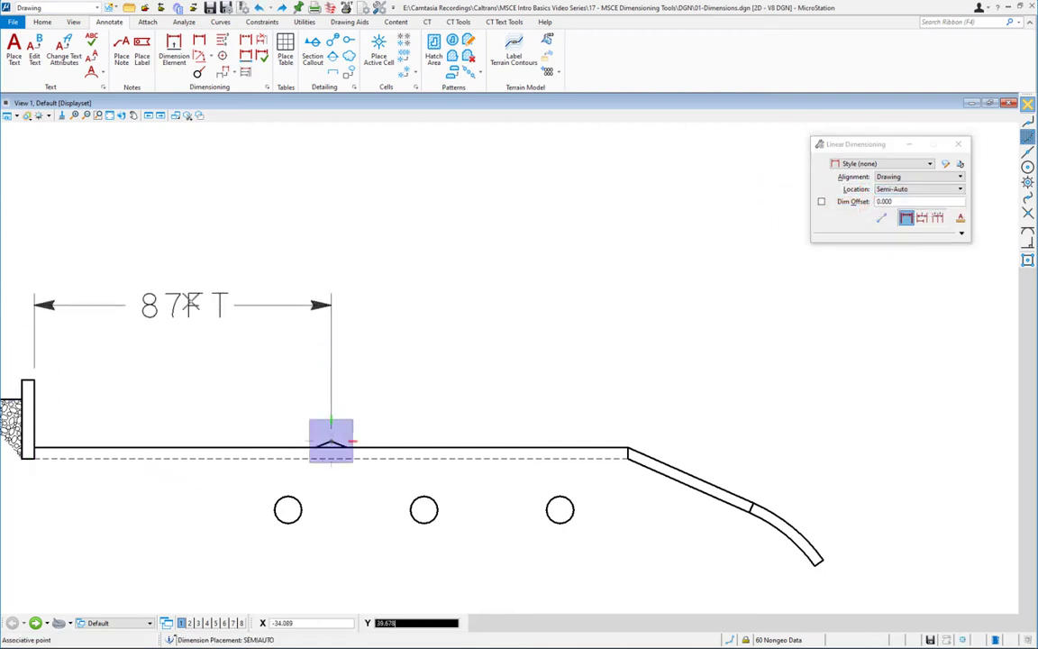
{"action": "left_click", "coordinate": [186, 311]}
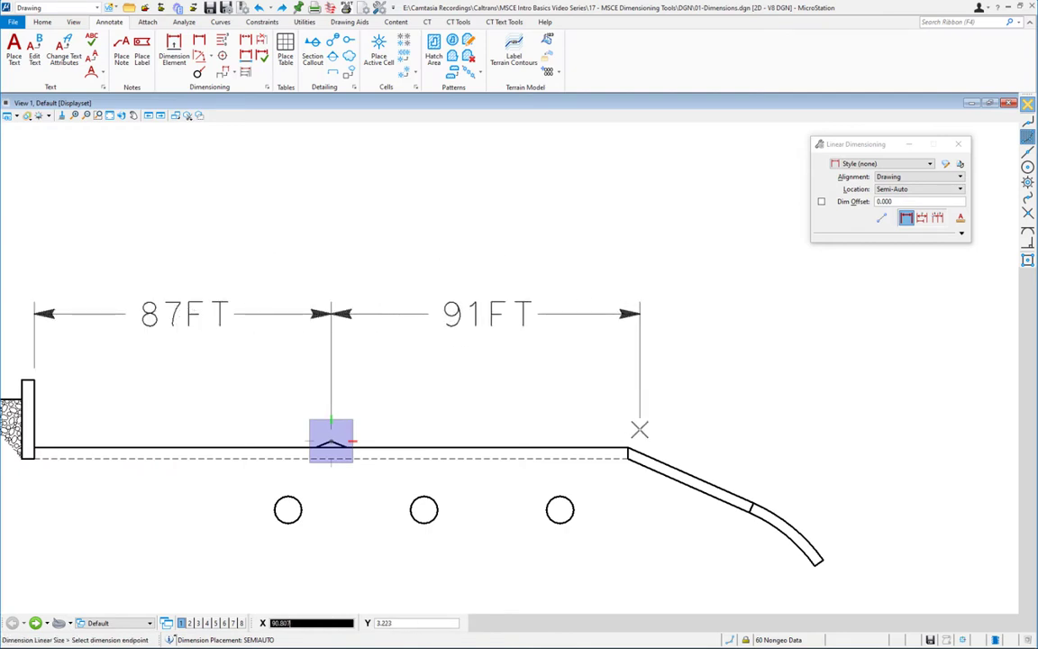
{"action": "left_click", "coordinate": [628, 446]}
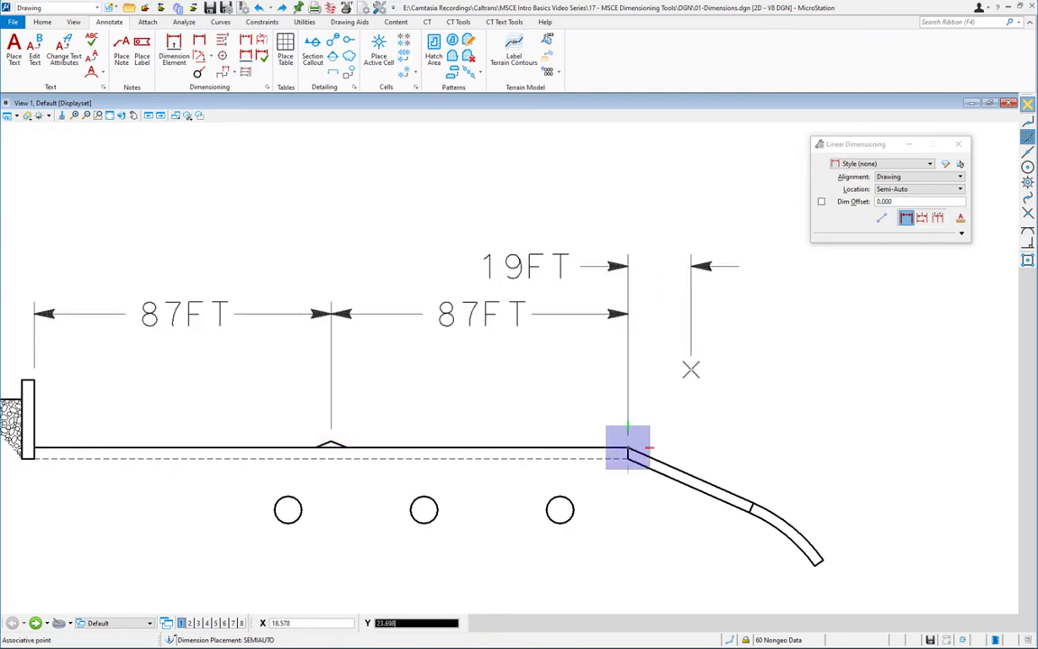
- Extend the chain to the start of the curved slope with its text outside the extension lines, finish it, and undo the whole placement
{"action": "left_click", "coordinate": [754, 500]}
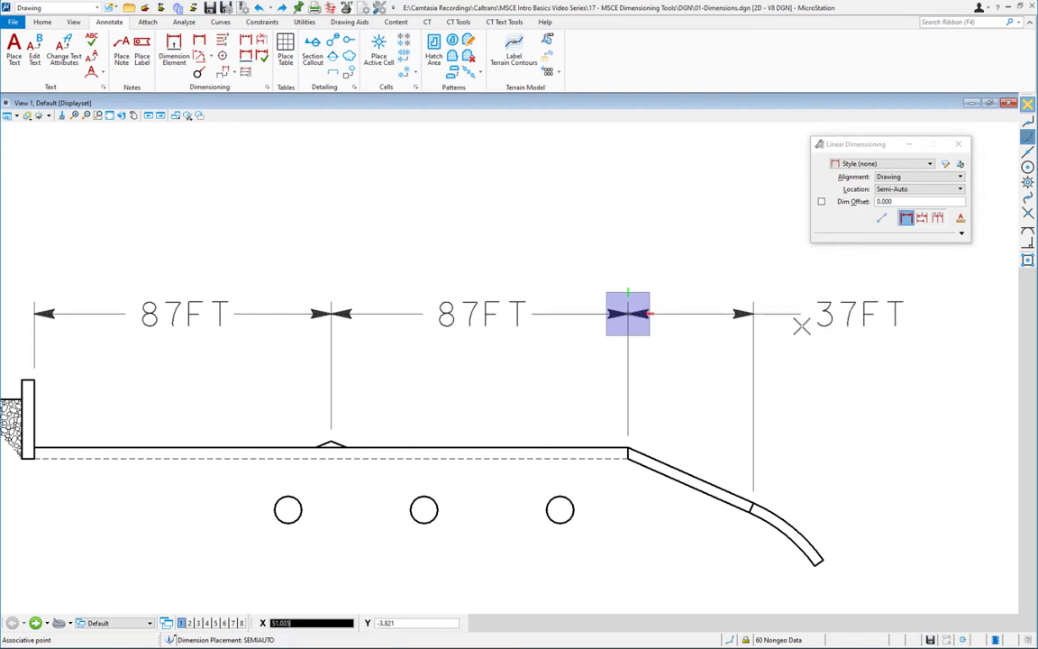
{"action": "left_click", "coordinate": [797, 319]}
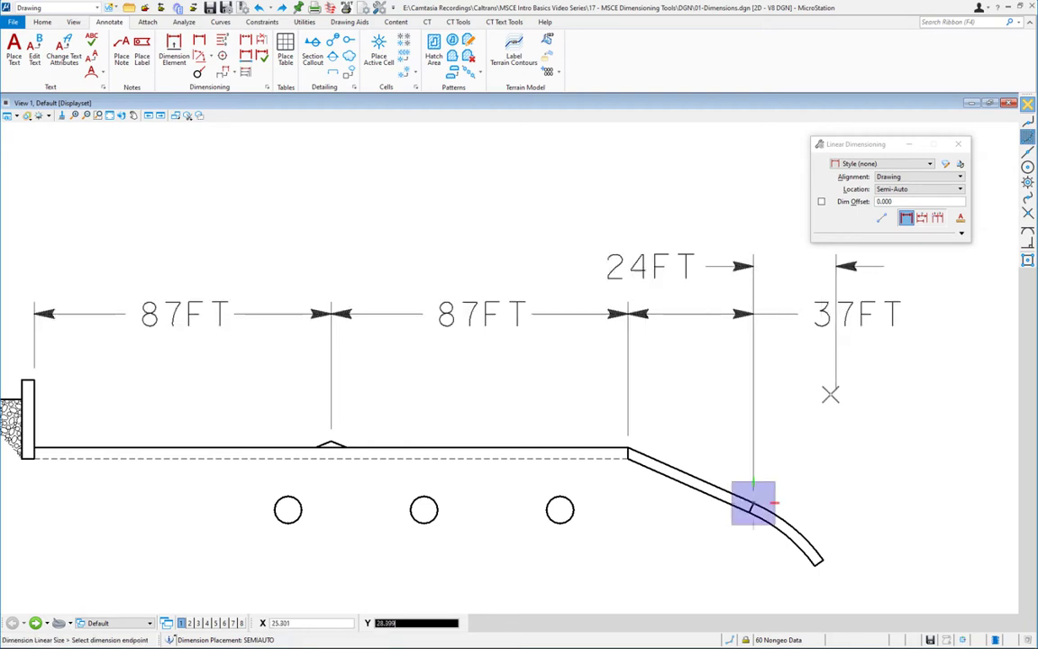
{"action": "right_click", "coordinate": [843, 411]}
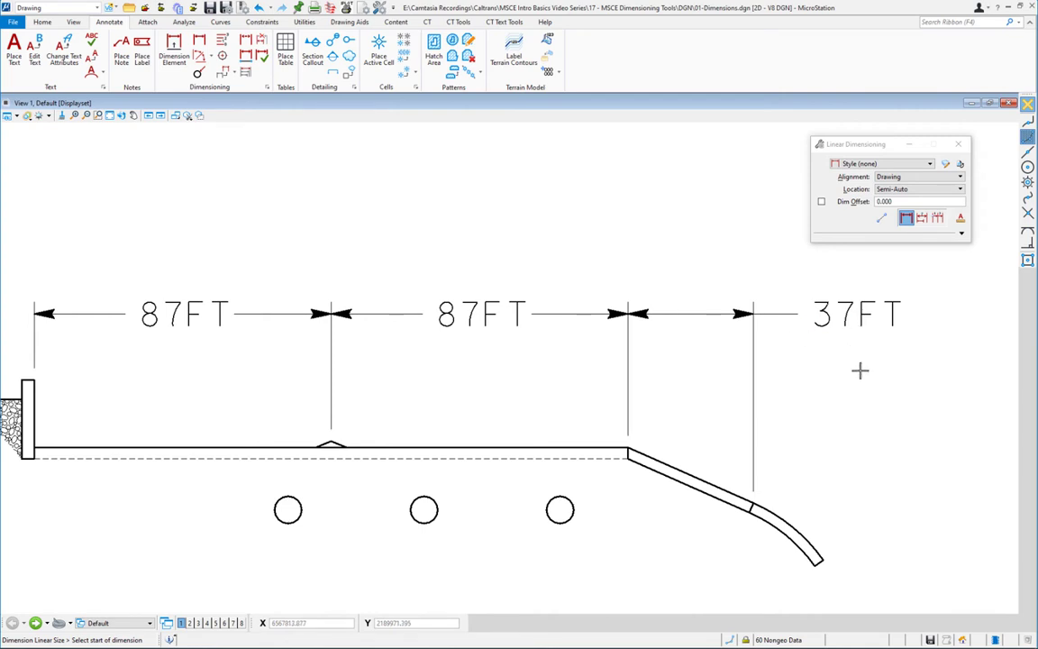
{"action": "key", "text": "ctrl+z"}
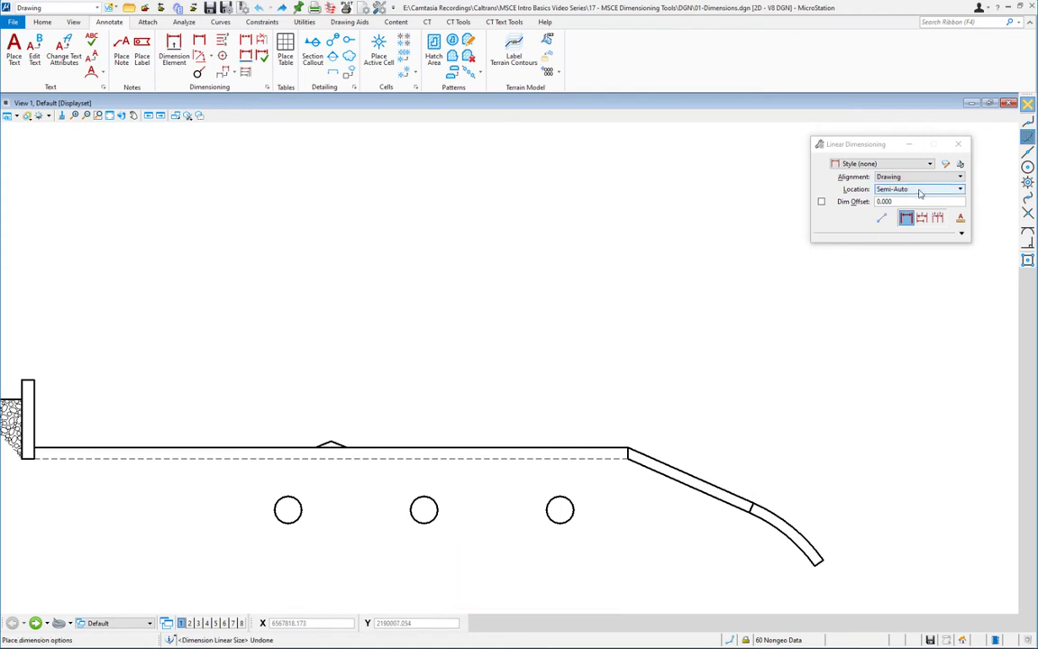
- With Manual location, dimension from the wall's top corner to the crown peak, position the text between the arrows by hand, and undo the dimension
{"action": "left_click", "coordinate": [920, 189]}
{"action": "left_click", "coordinate": [892, 203]}
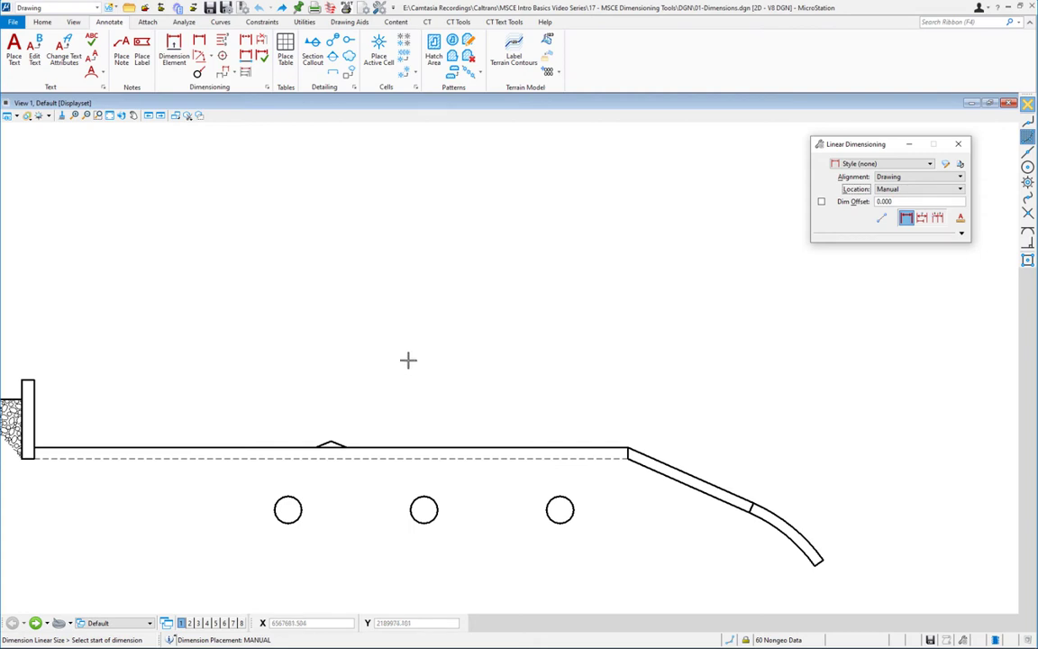
{"action": "mouse_move", "coordinate": [316, 352]}
{"action": "middle_mouse_down"}
{"action": "mouse_move", "coordinate": [451, 342]}
{"action": "mouse_move", "coordinate": [434, 340]}
{"action": "middle_mouse_up"}
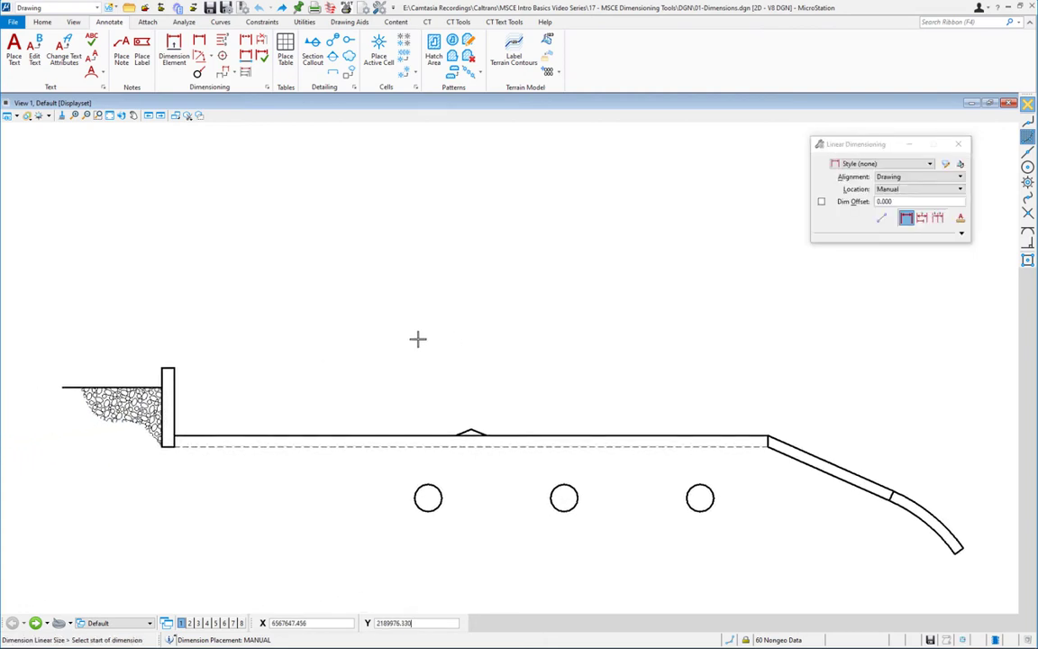
{"action": "left_click", "coordinate": [173, 365]}
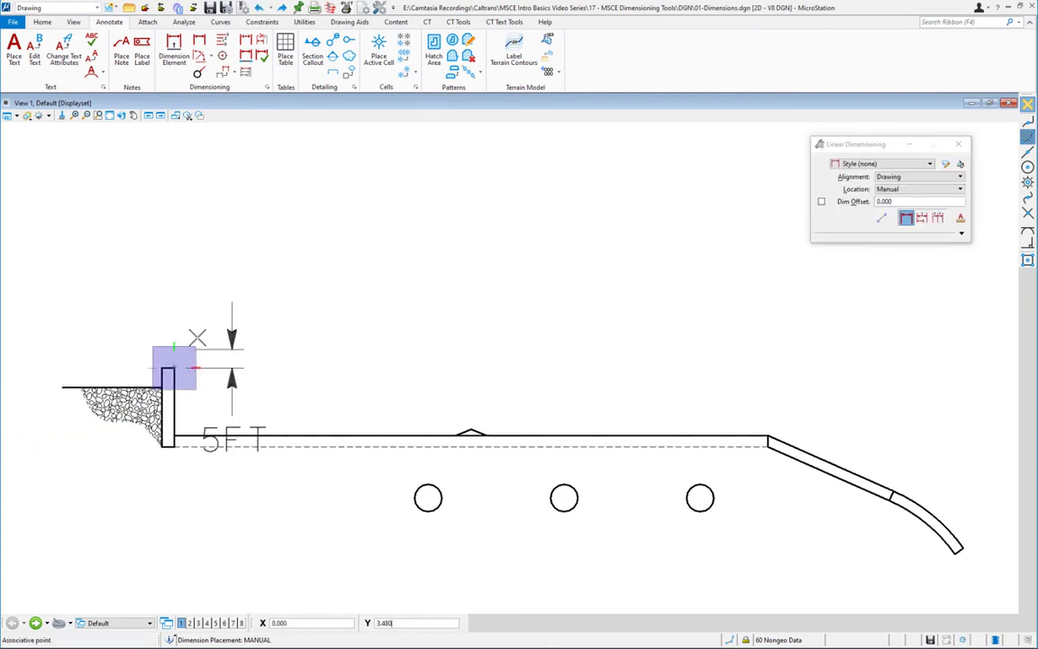
{"action": "left_click", "coordinate": [469, 428]}
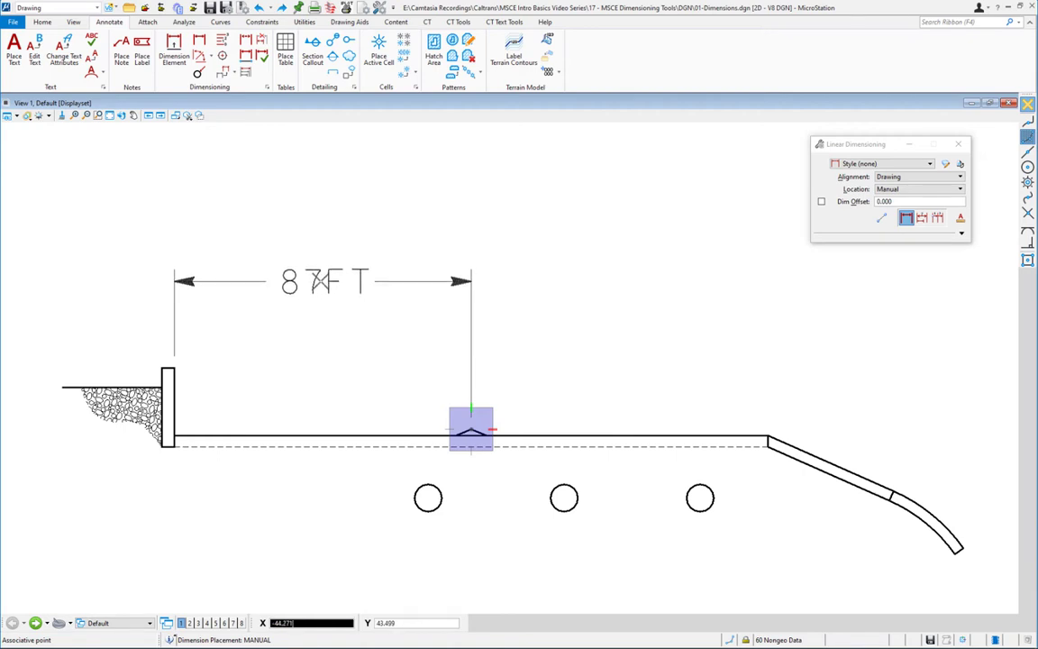
{"action": "left_click", "coordinate": [315, 280]}
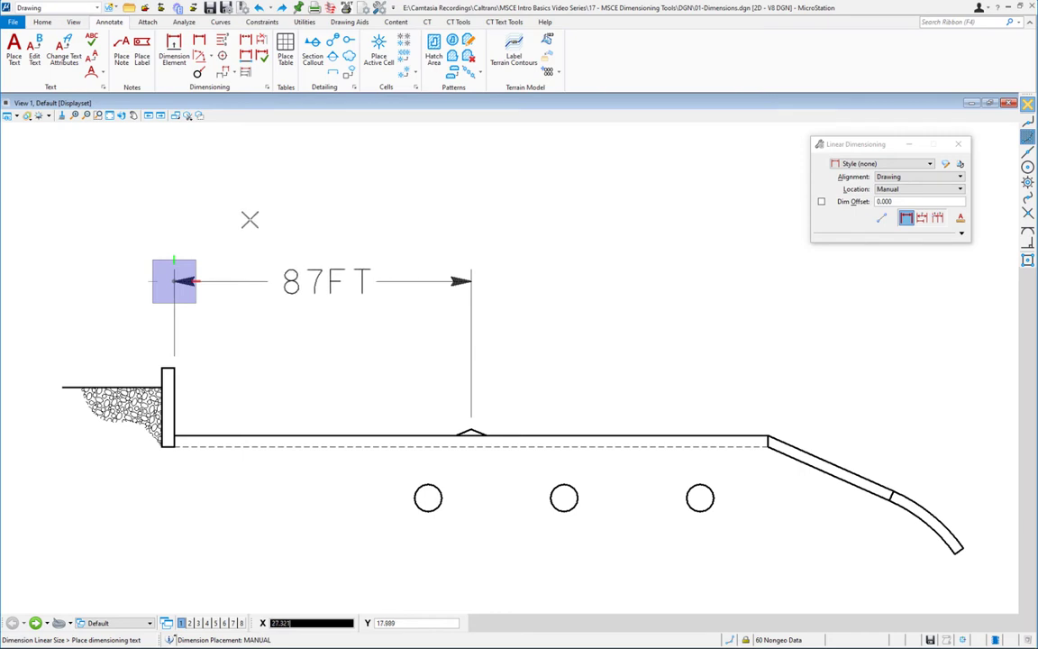
{"action": "left_click", "coordinate": [252, 220]}
{"action": "right_click", "coordinate": [591, 320]}
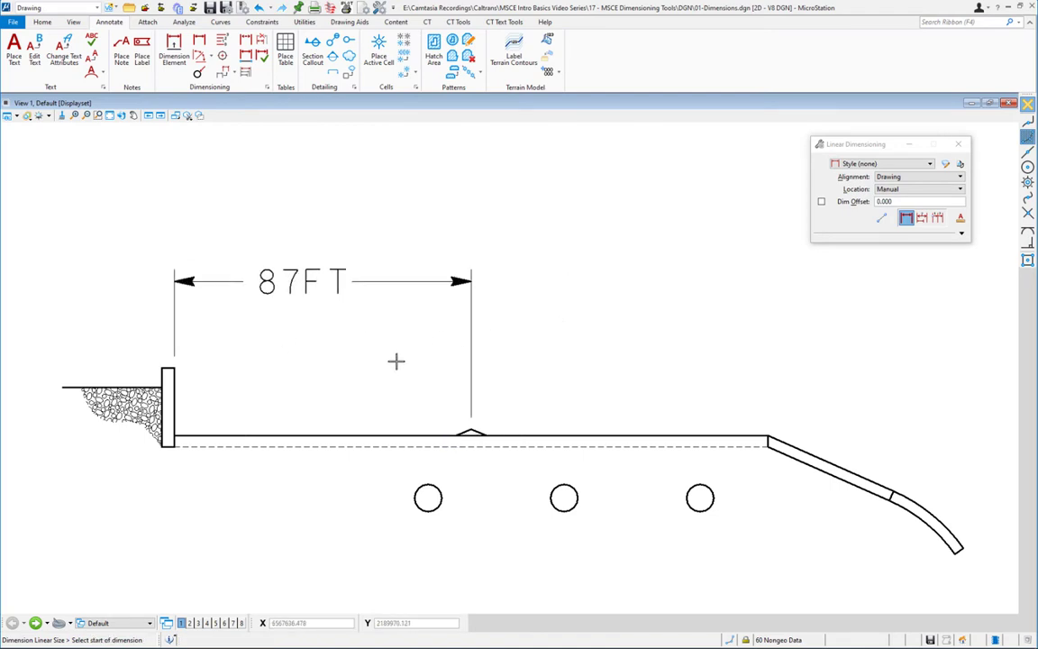
{"action": "key", "text": "ctrl+z"}
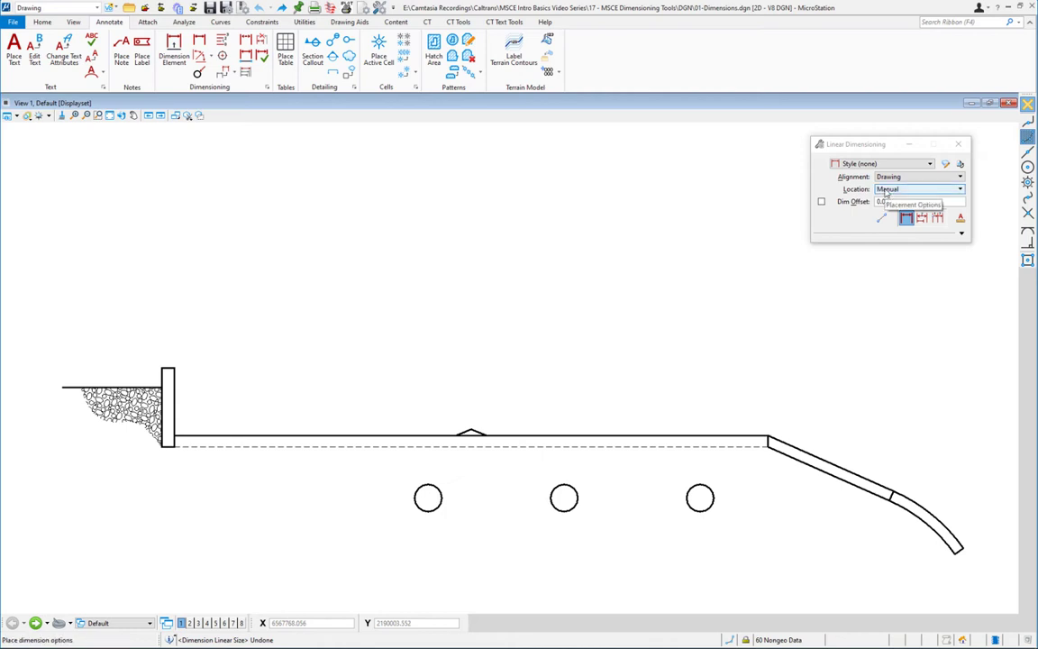
- In the dimension style's geometry settings, set Dimension With Leader mode to On, its type to Bspline, and choose the first terminator
{"action": "left_click", "coordinate": [947, 164]}
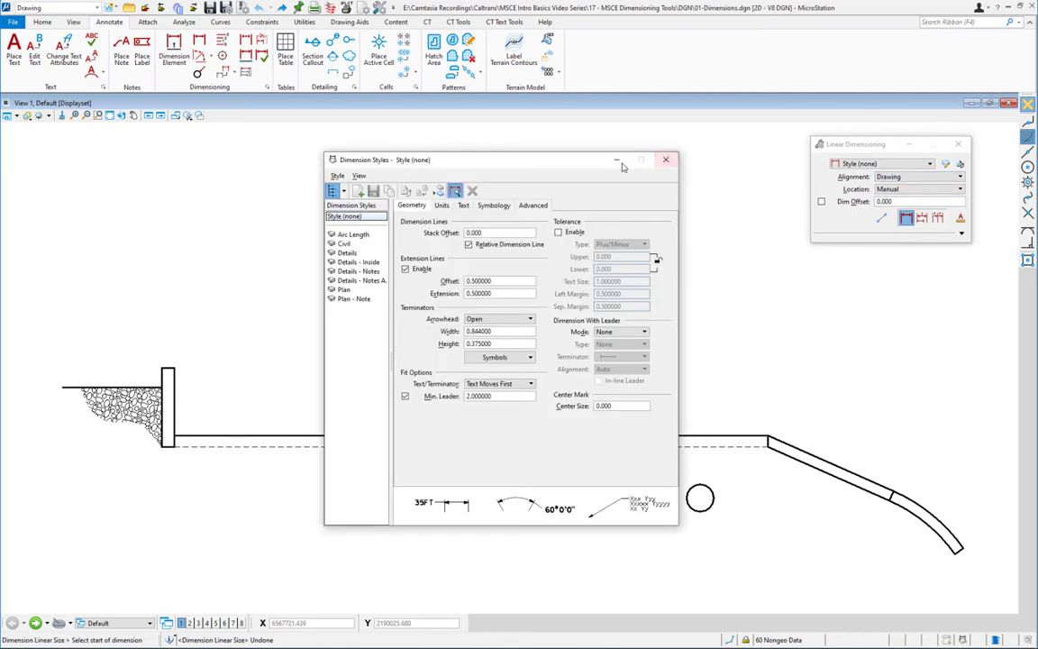
{"action": "left_click_drag", "start_coordinate": [547, 166], "coordinate": [595, 170]}
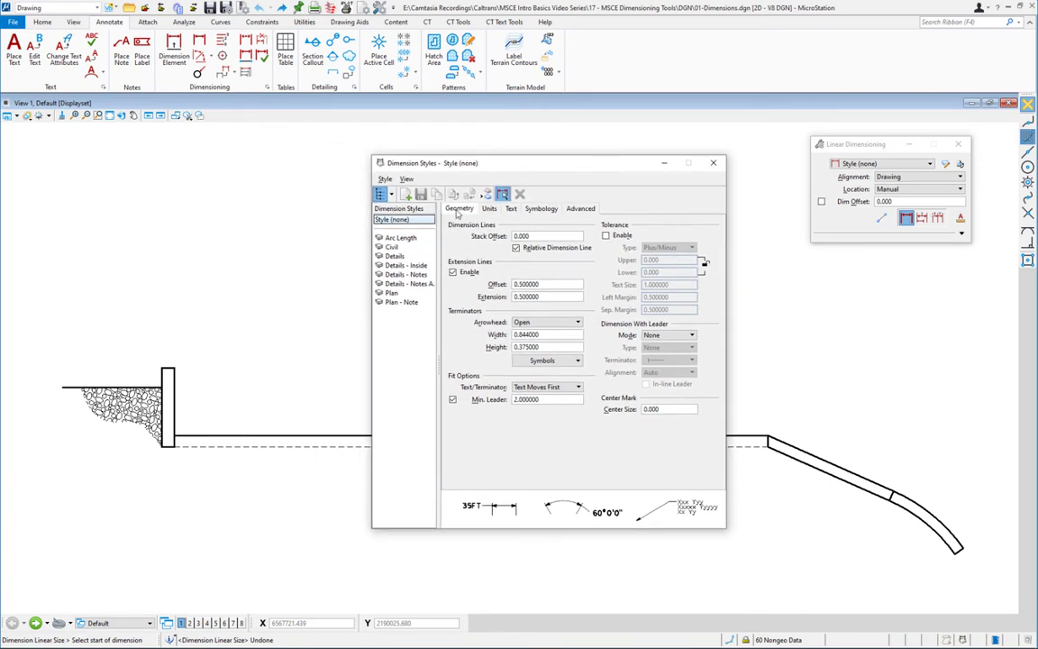
{"action": "left_click", "coordinate": [671, 335]}
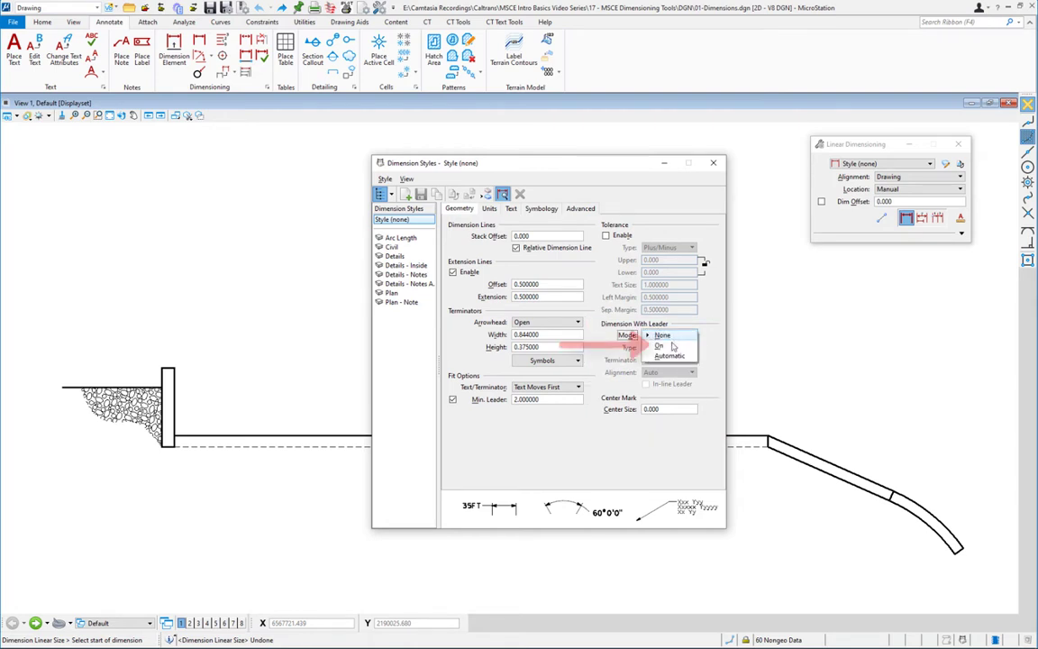
{"action": "left_click", "coordinate": [667, 350]}
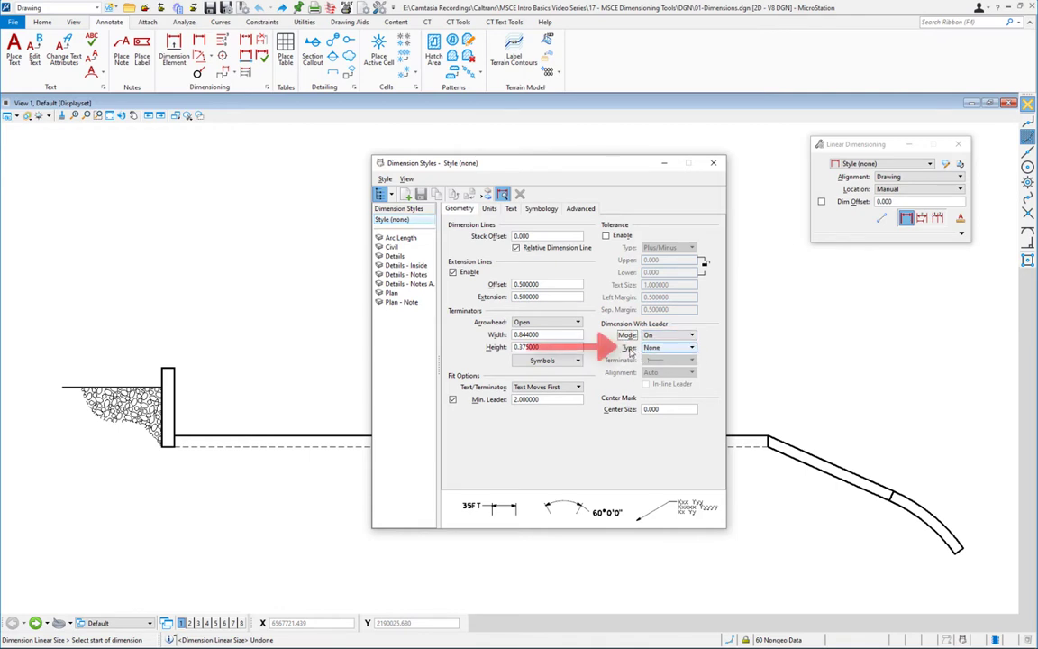
{"action": "left_click", "coordinate": [668, 349]}
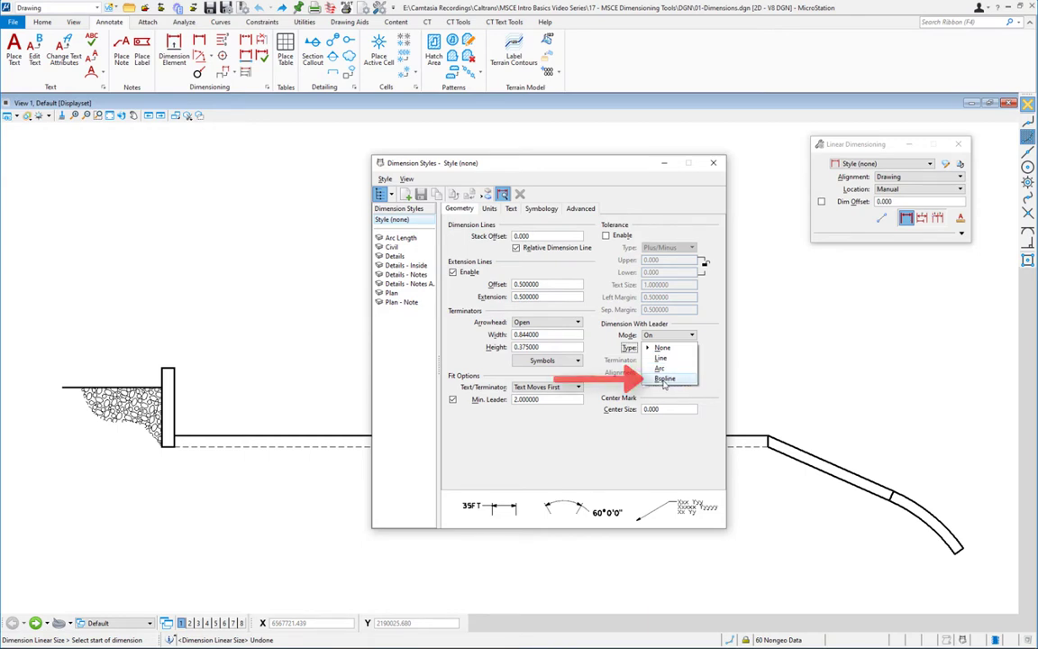
{"action": "left_click", "coordinate": [667, 378]}
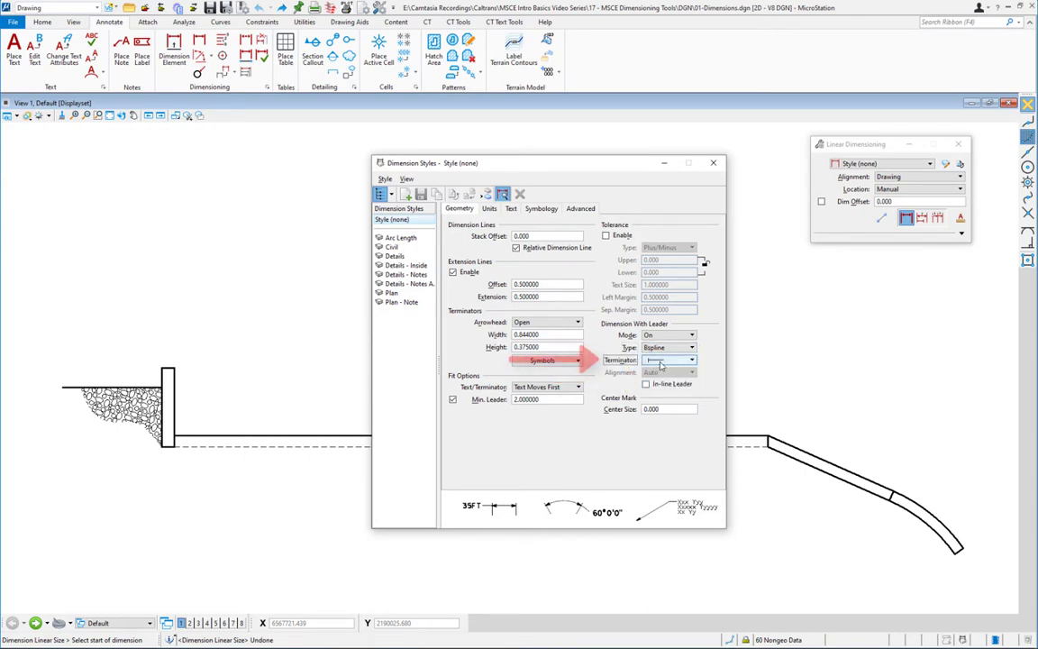
{"action": "left_click", "coordinate": [692, 361]}
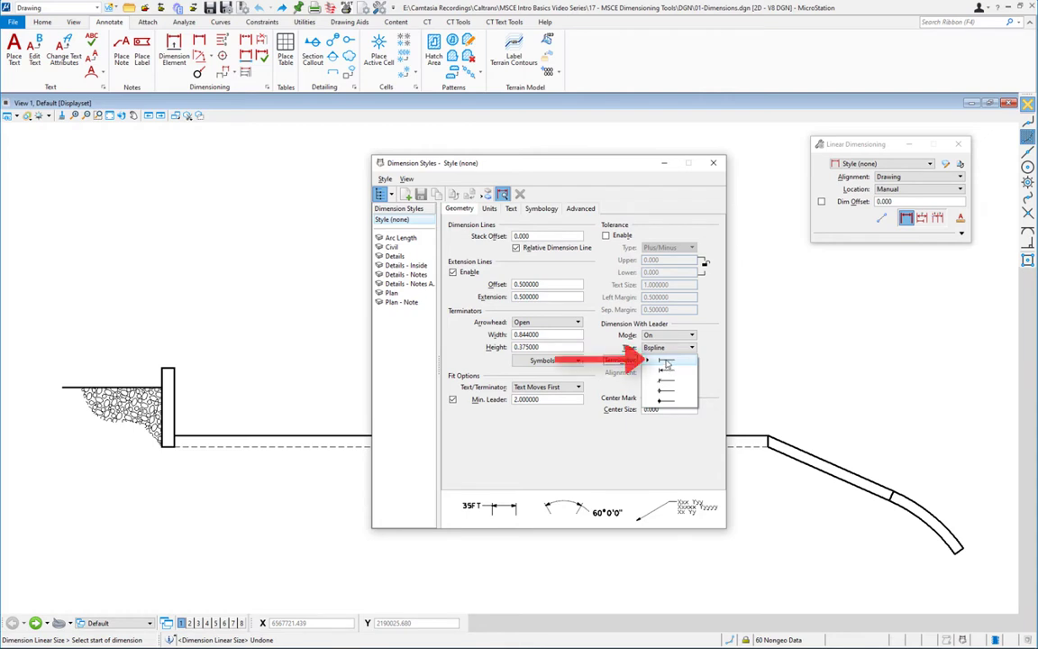
{"action": "left_click", "coordinate": [666, 362]}
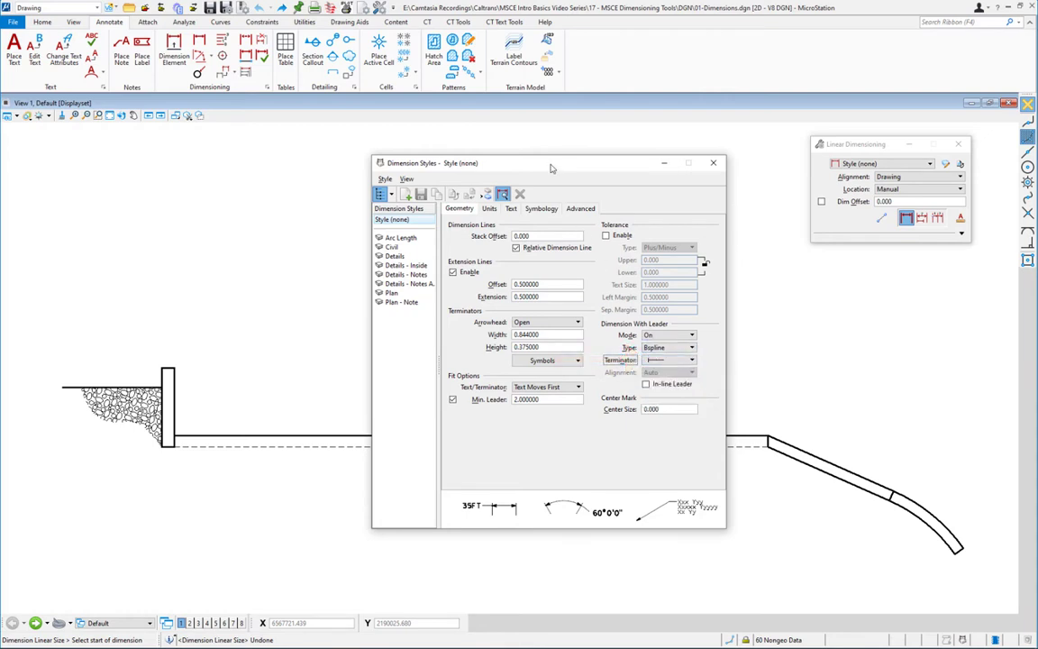
- Dimension from the wall's top corner to the crown peak with the text on a curved leader above the dimension line, and undo it
{"action": "left_click_drag", "start_coordinate": [556, 166], "coordinate": [813, 274]}
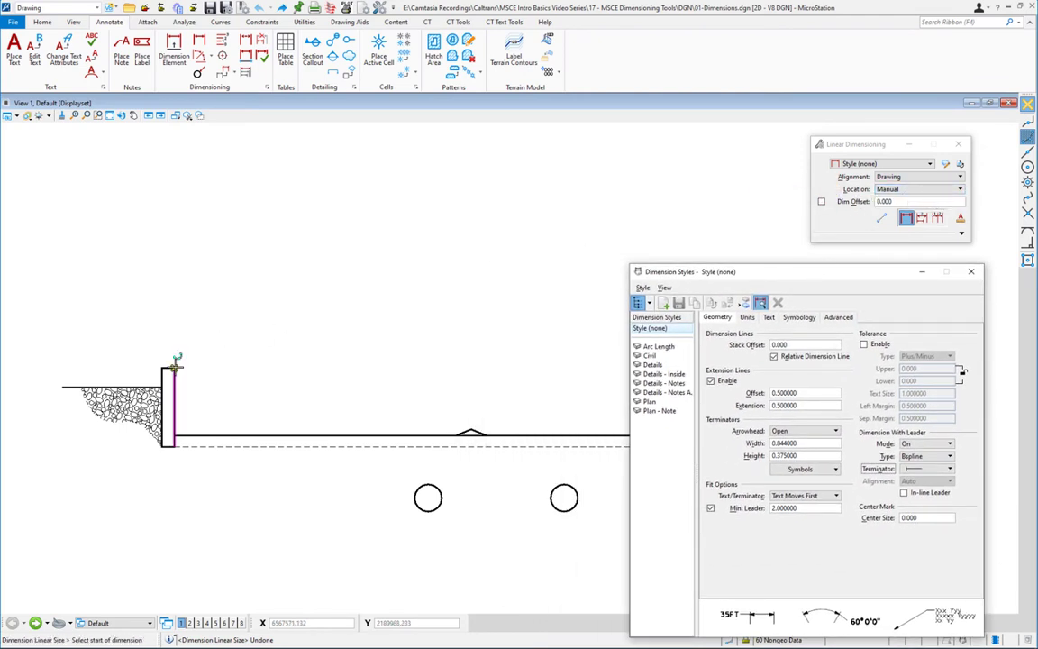
{"action": "left_click", "coordinate": [174, 367]}
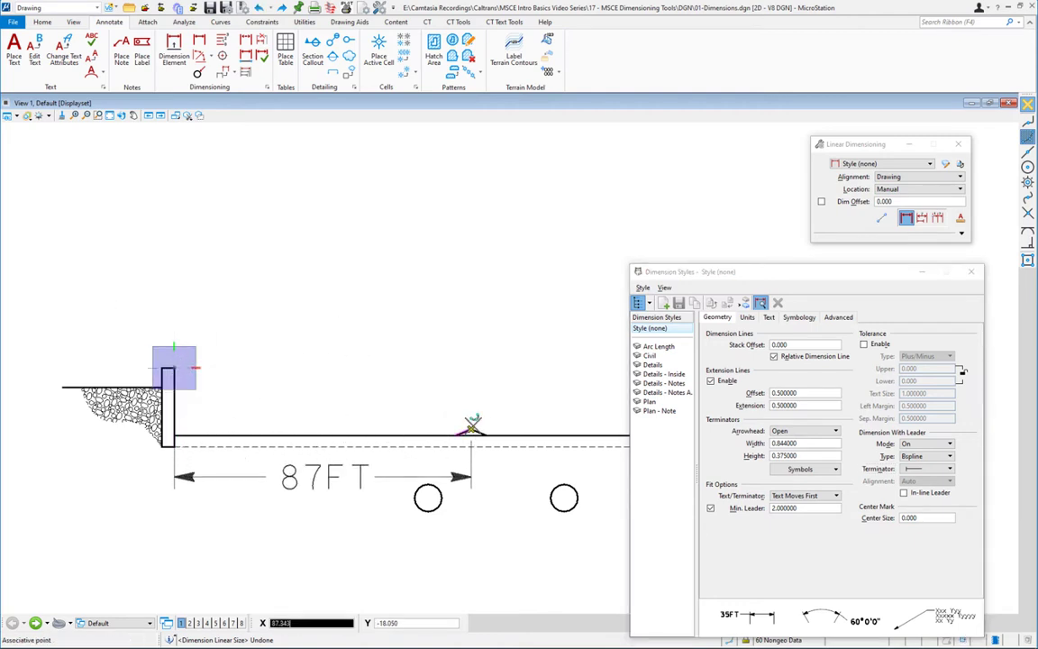
{"action": "left_click", "coordinate": [470, 429]}
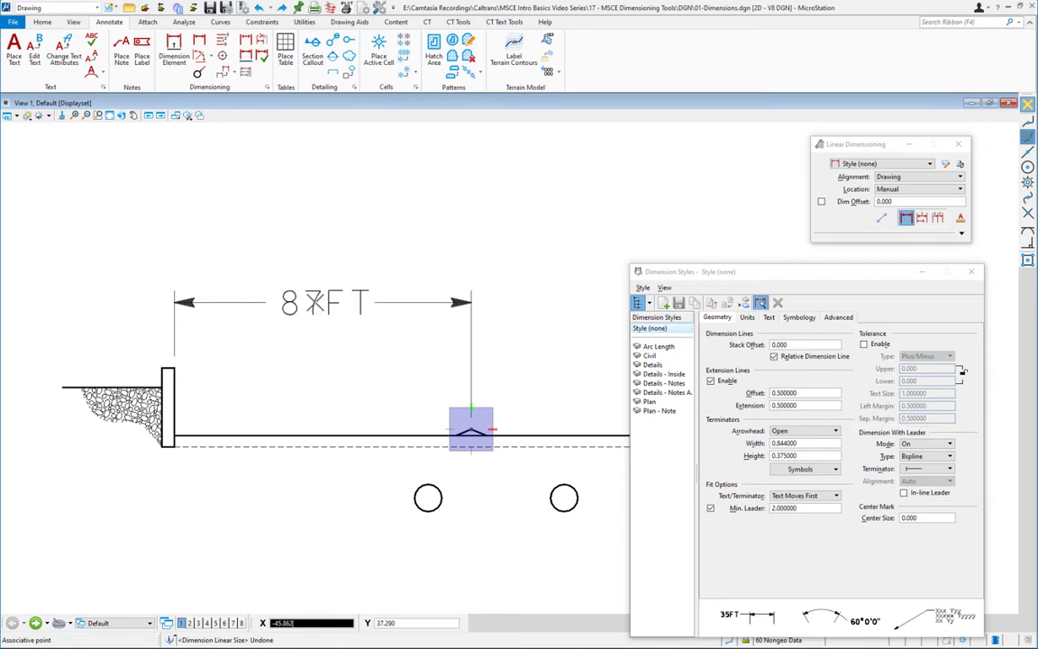
{"action": "left_click", "coordinate": [313, 302]}
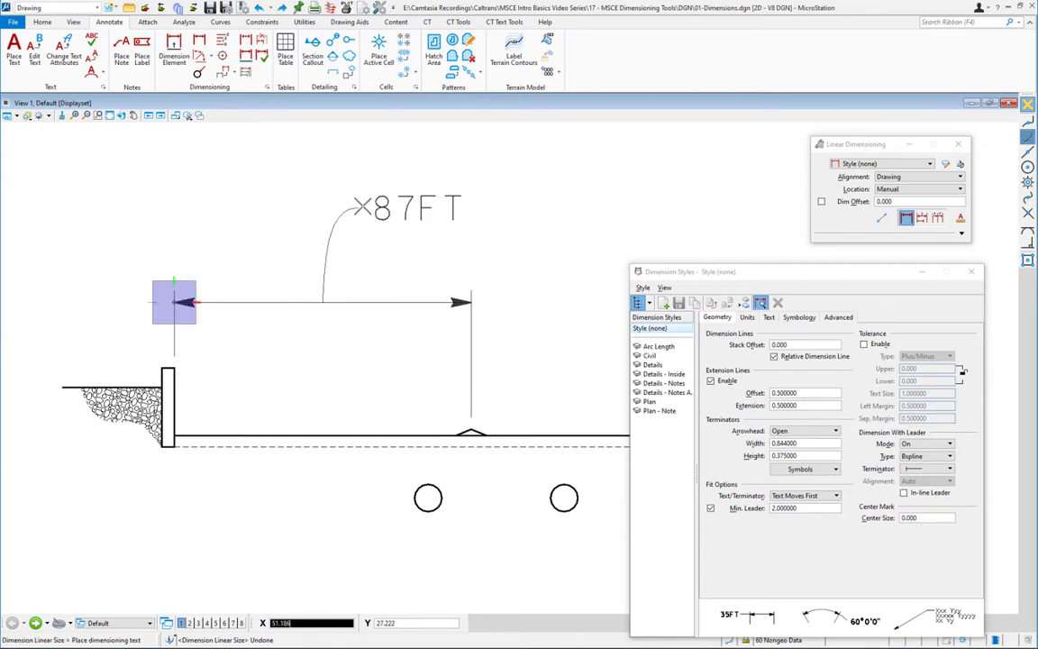
{"action": "left_click", "coordinate": [422, 202]}
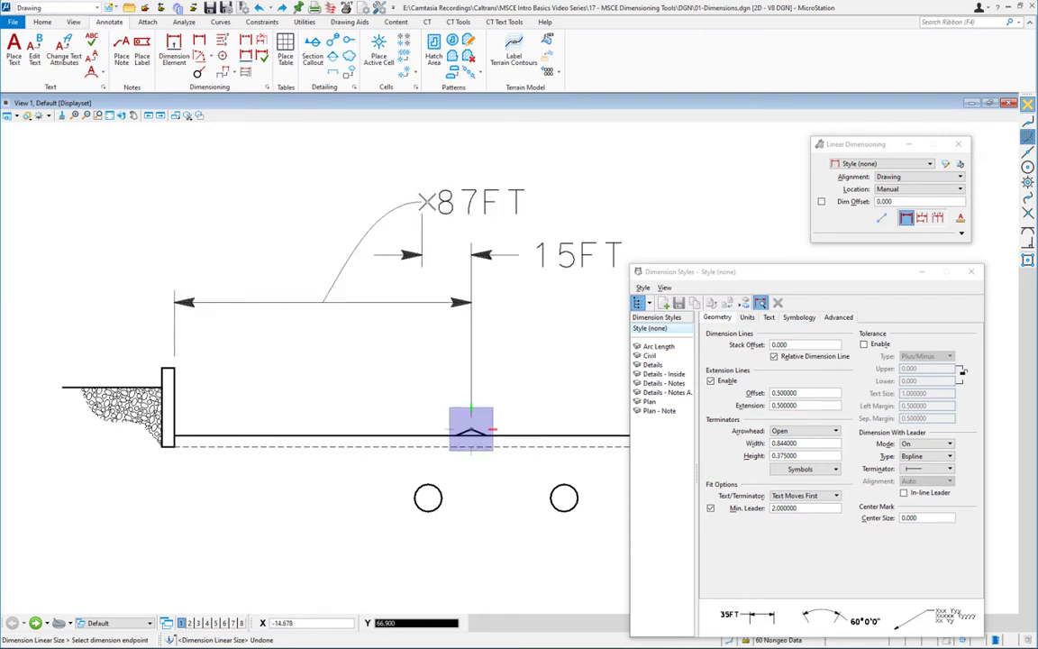
{"action": "right_click", "coordinate": [574, 241]}
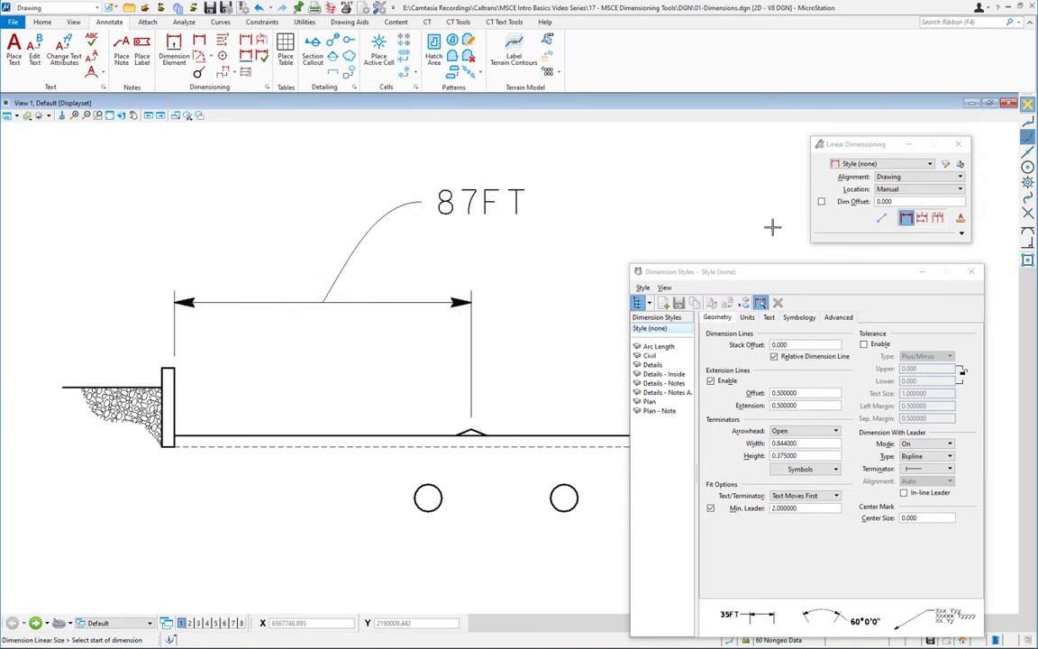
{"action": "key", "text": "ctrl+z"}
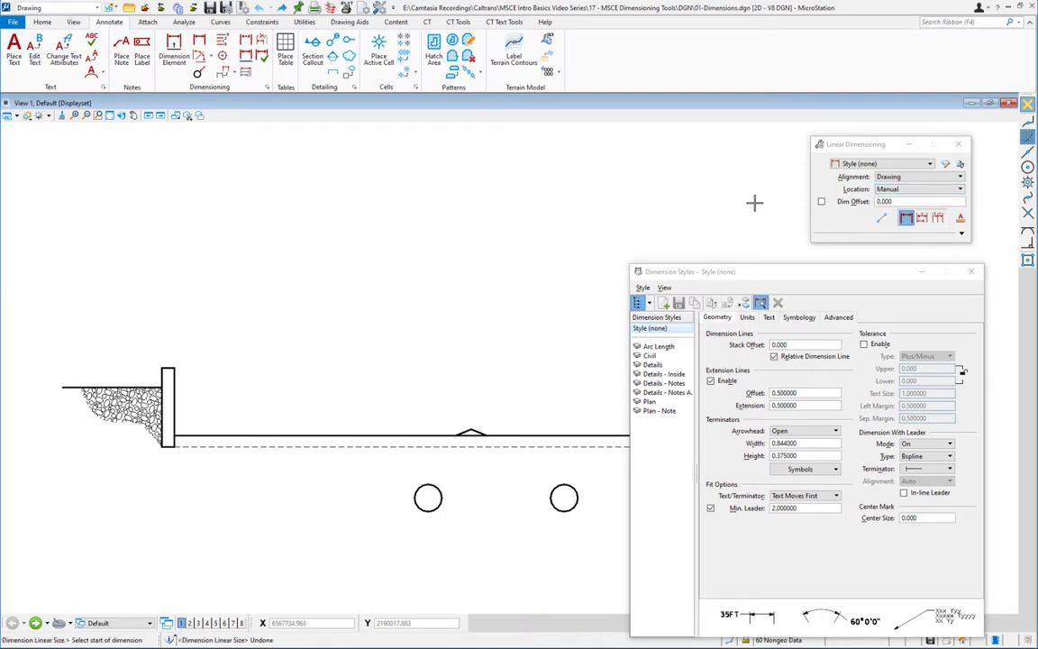
- With Location set to Automatic, dimension from the wall's top corner to the crown peak, placing the dimension line above the wall
{"action": "left_click", "coordinate": [910, 189]}
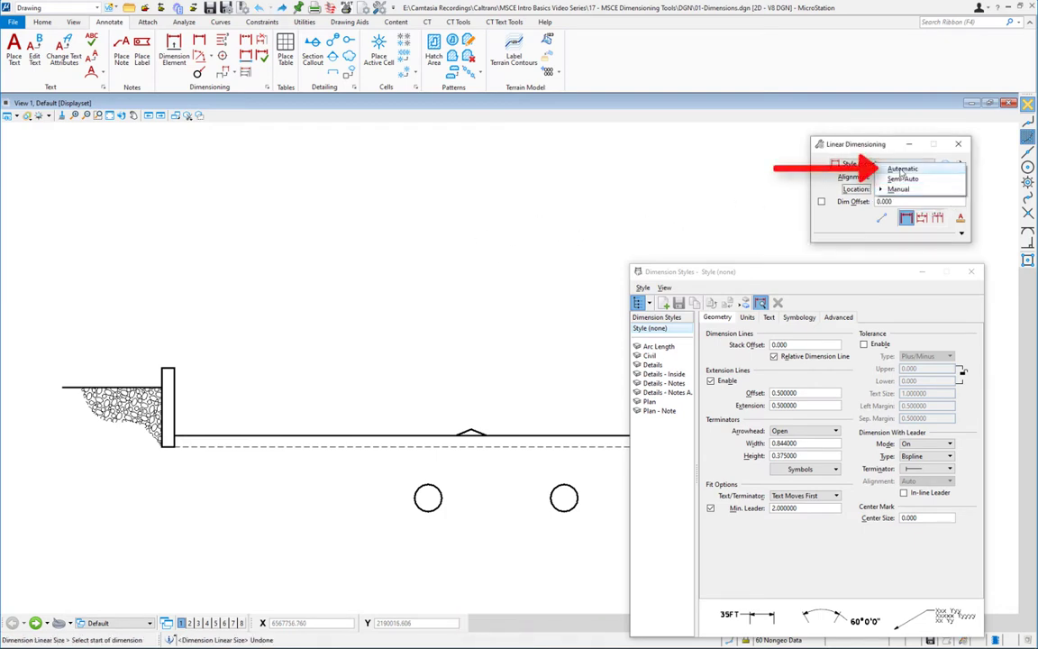
{"action": "left_click", "coordinate": [903, 170]}
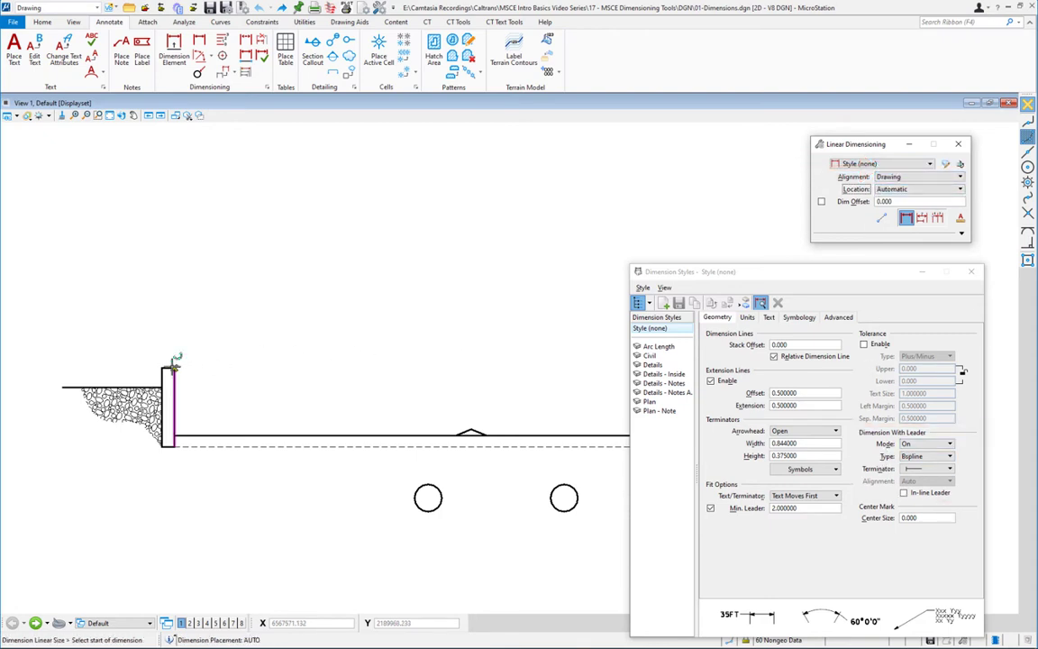
{"action": "left_click", "coordinate": [174, 361]}
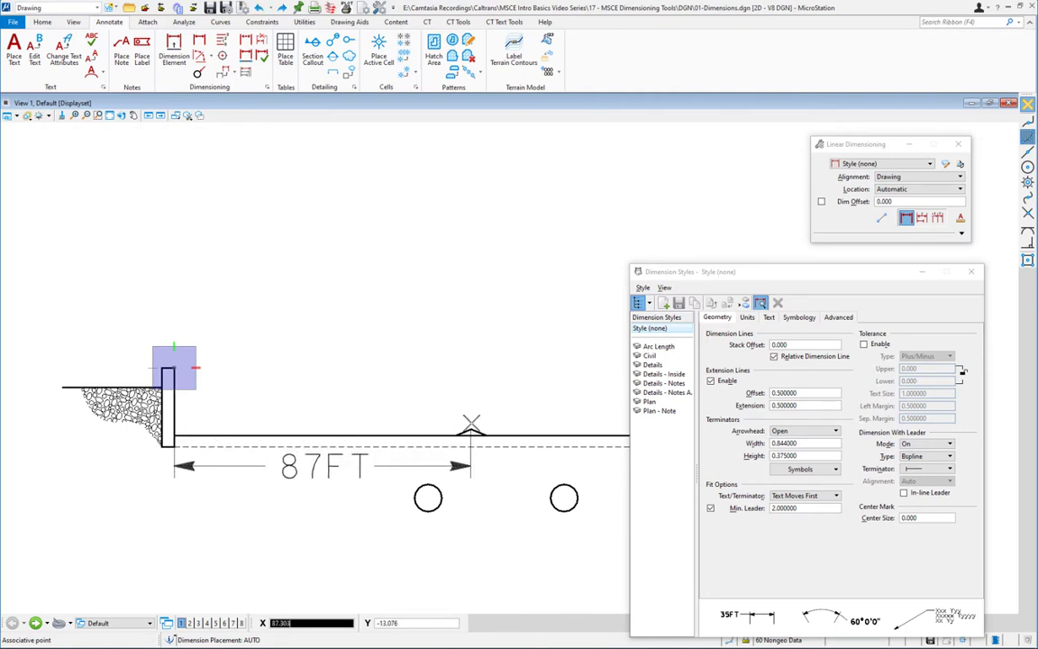
{"action": "left_click", "coordinate": [471, 428]}
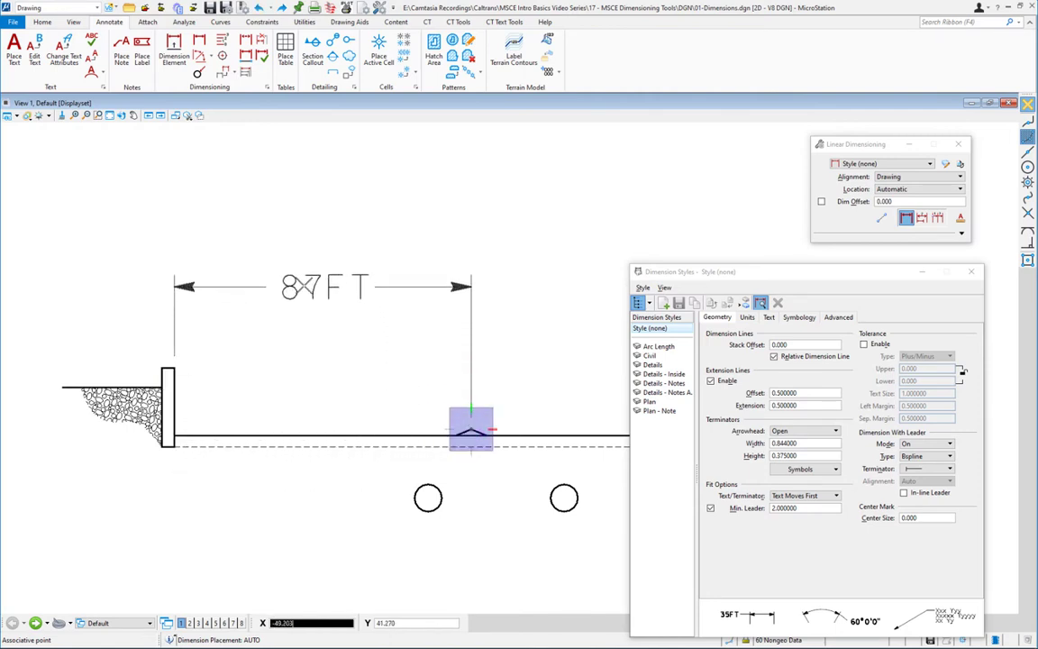
{"action": "left_click", "coordinate": [310, 230]}
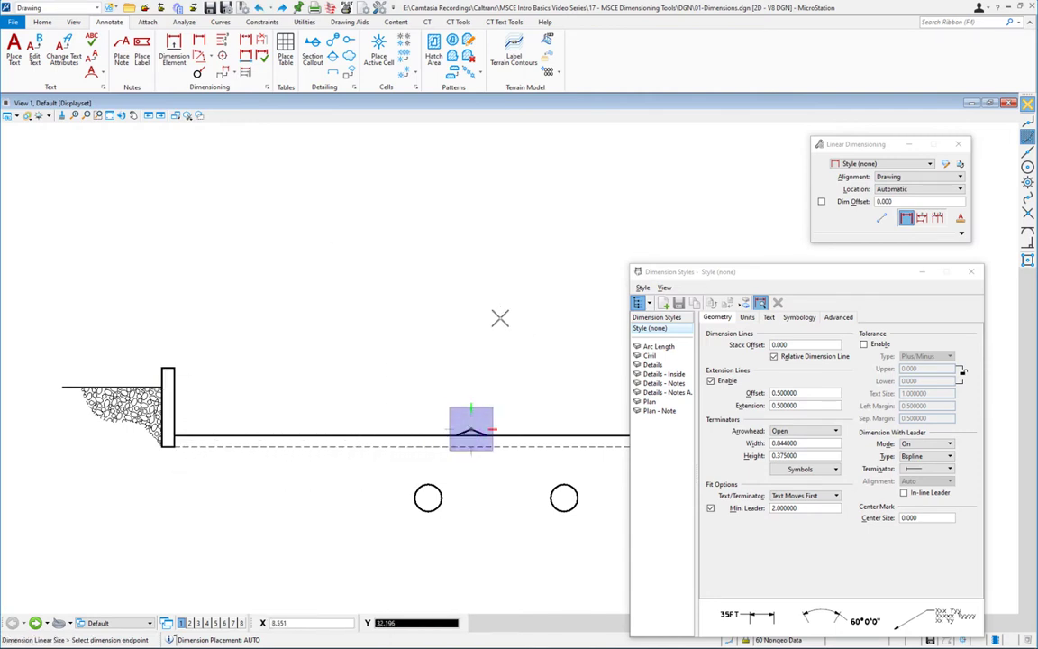
{"action": "right_click", "coordinate": [379, 328]}
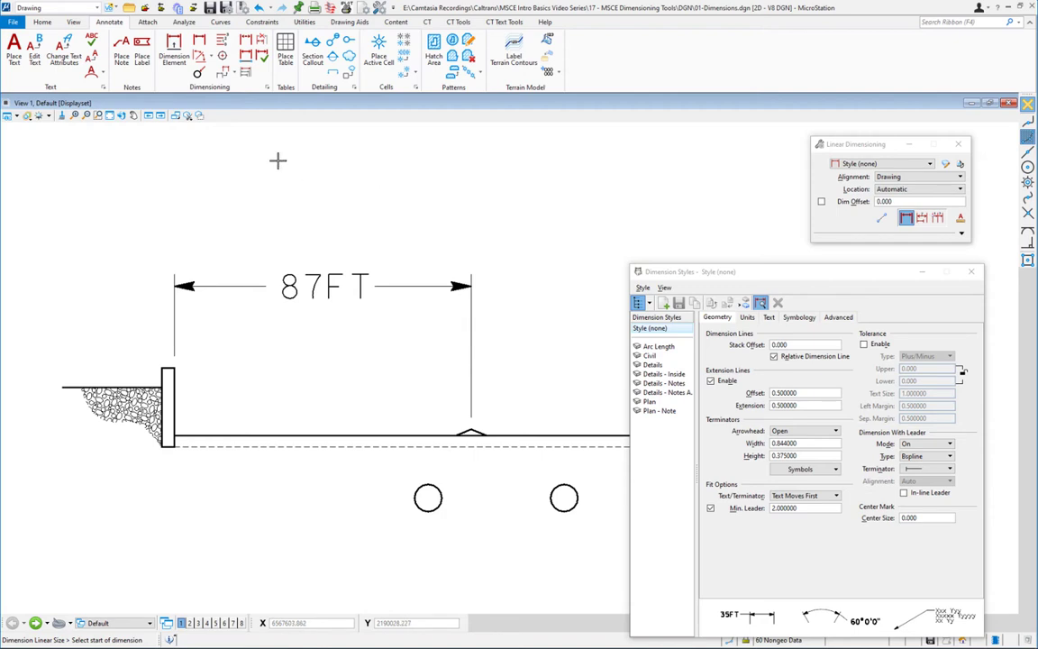
- Use Modify Element to move the dimension's text onto a curved leader above the line, and undo both the edit and the dimension
{"action": "key", "text": "space"}
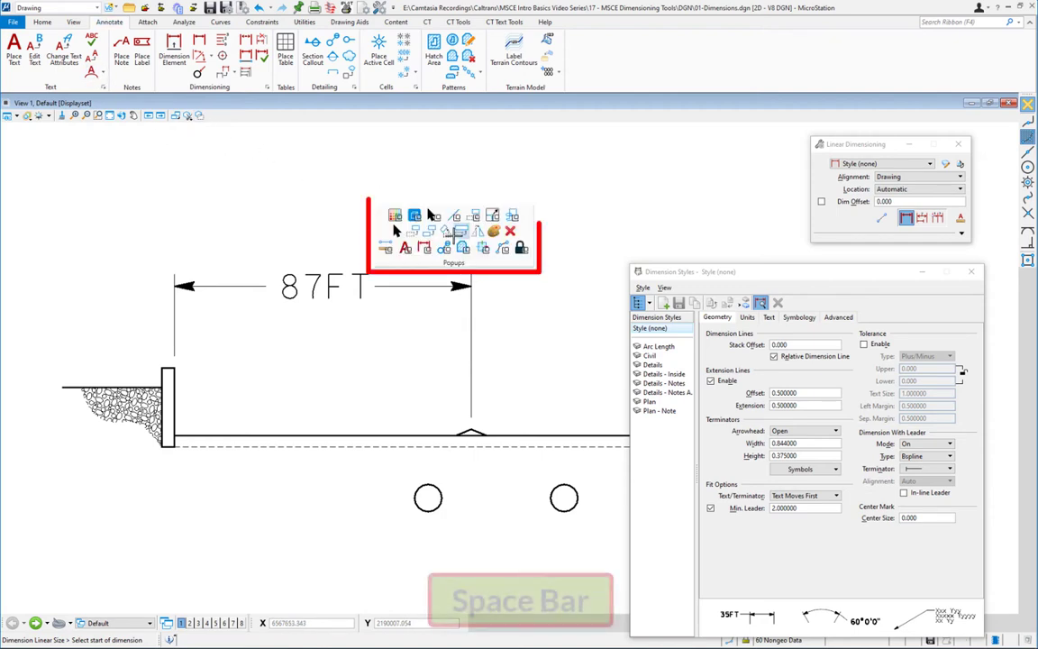
{"action": "left_click", "coordinate": [492, 216]}
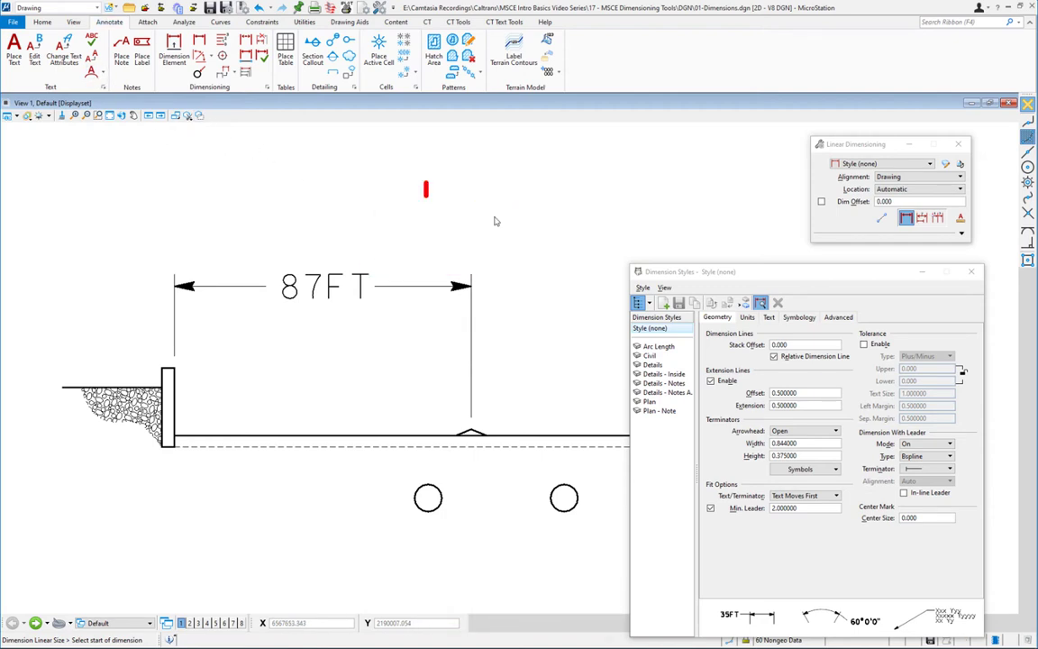
{"action": "left_click", "coordinate": [445, 207]}
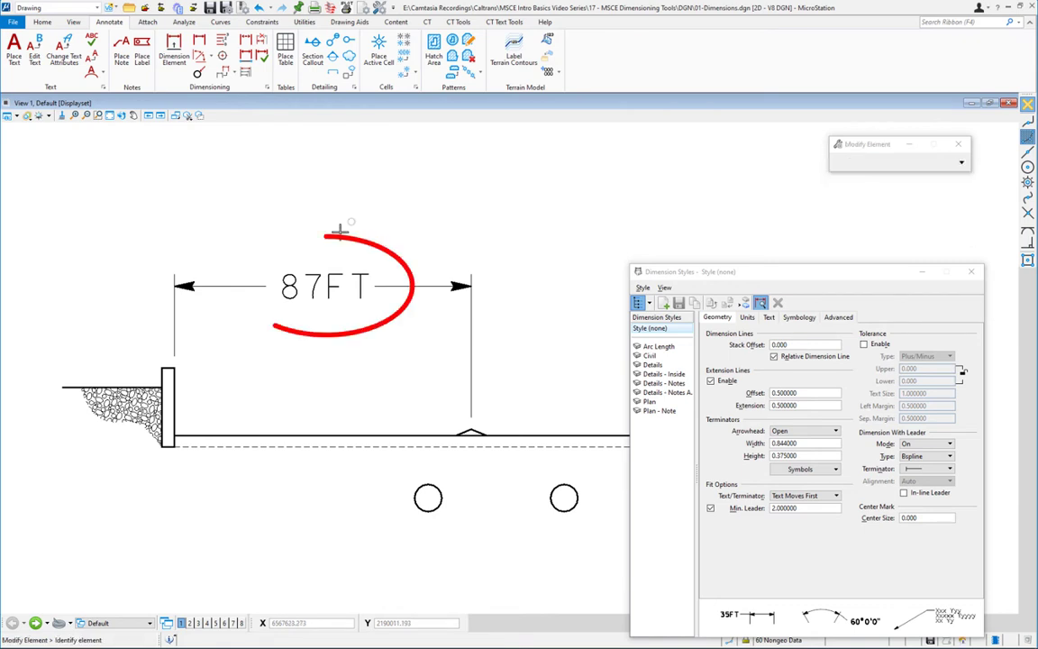
{"action": "left_click", "coordinate": [320, 289]}
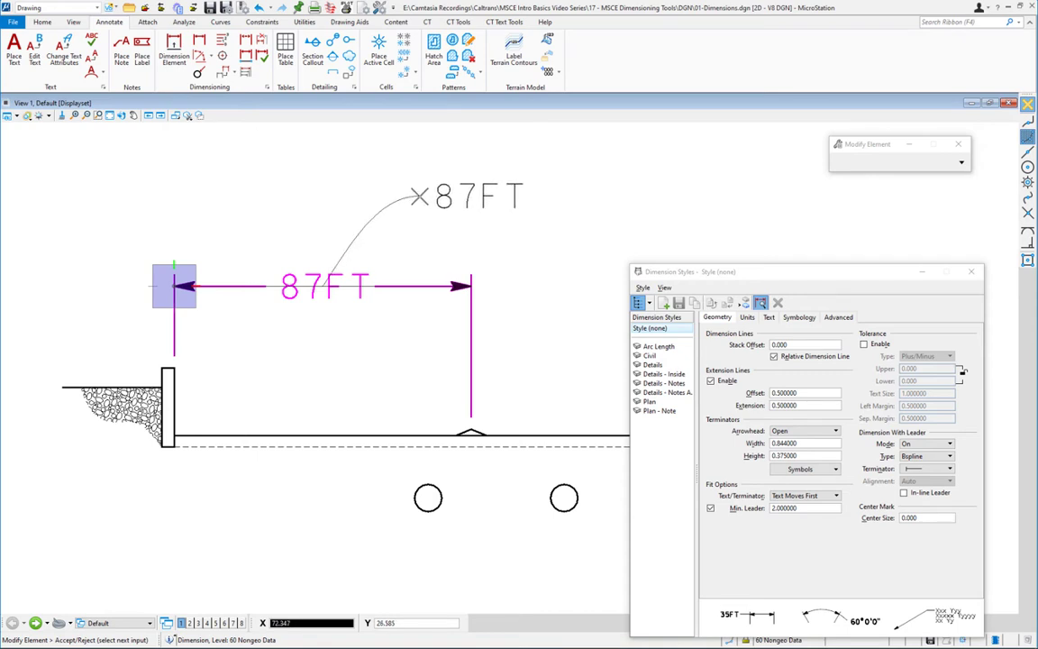
{"action": "right_click", "coordinate": [417, 197]}
{"action": "left_click", "coordinate": [417, 197]}
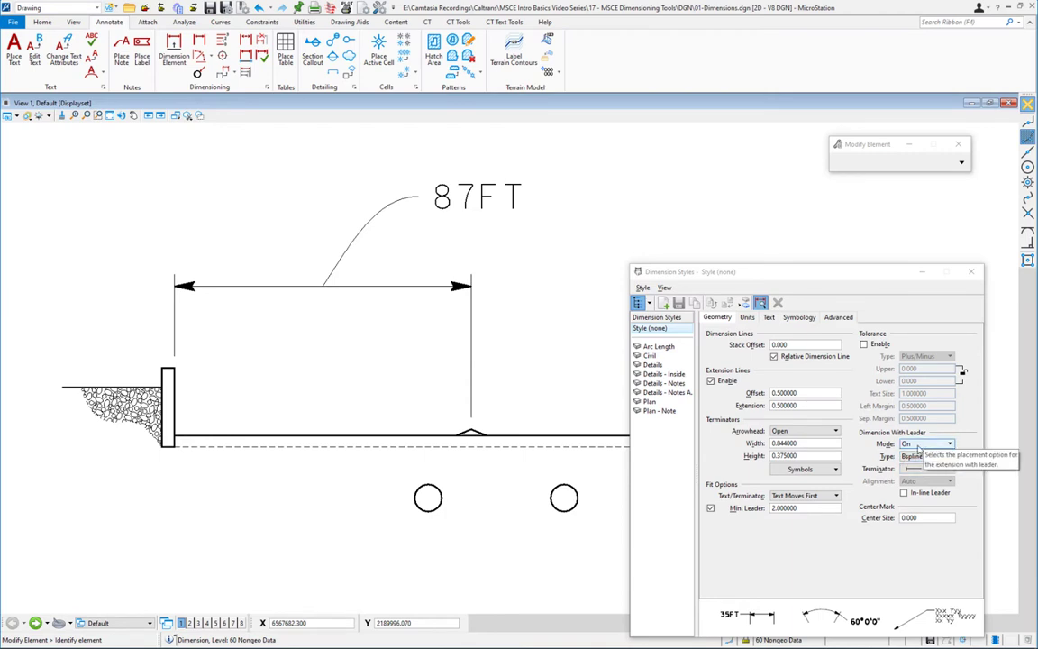
{"action": "key", "text": "ctrl+z"}
{"action": "key", "text": "ctrl+z"}
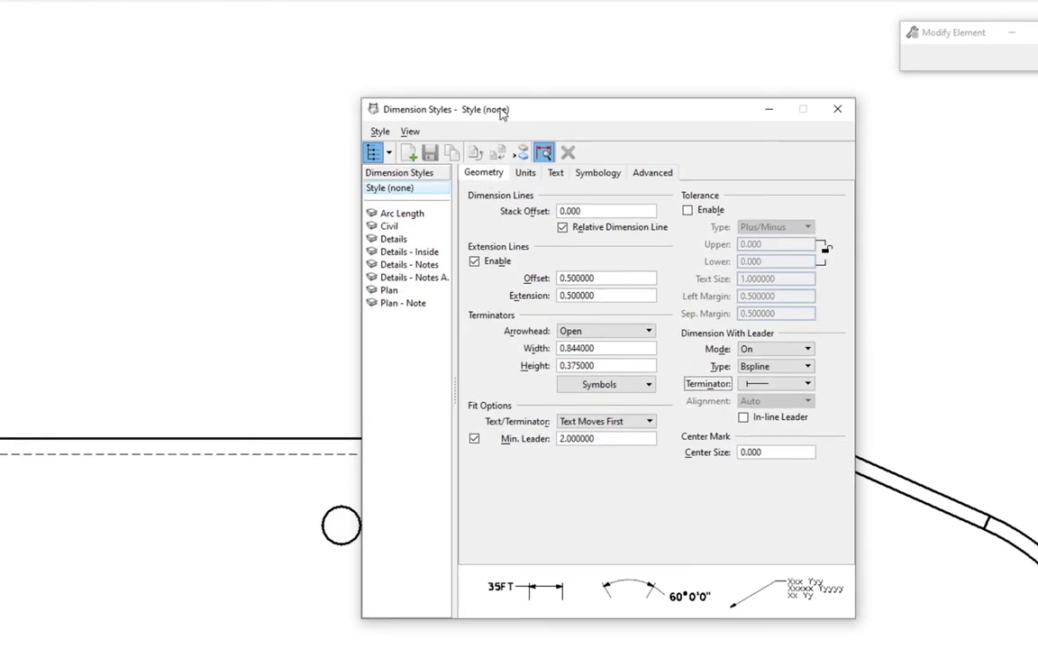
- Examine the dimension style's terminator symbols and Text/Terminator fit options, keeping Text Moves First
{"action": "left_click_drag", "start_coordinate": [502, 119], "coordinate": [430, 78]}
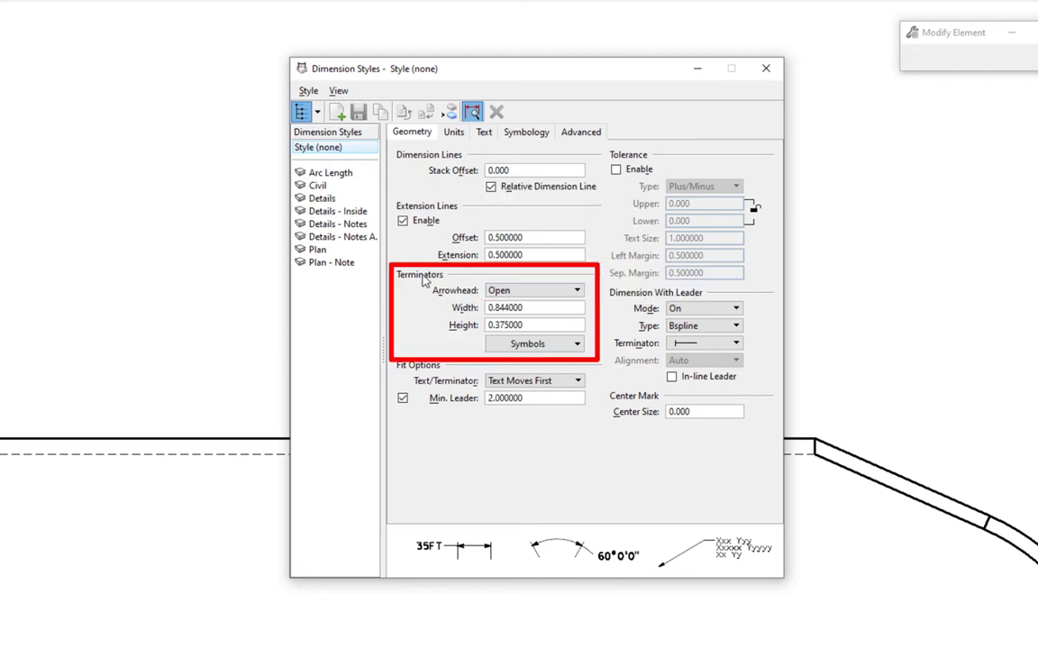
{"action": "left_click", "coordinate": [574, 346]}
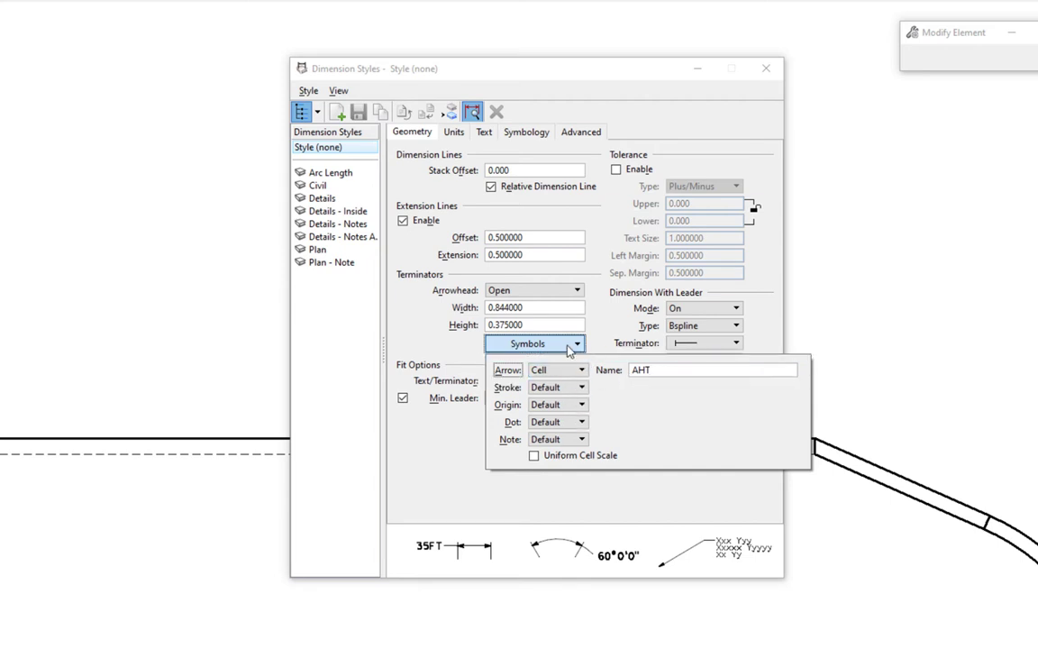
{"action": "left_click", "coordinate": [440, 334]}
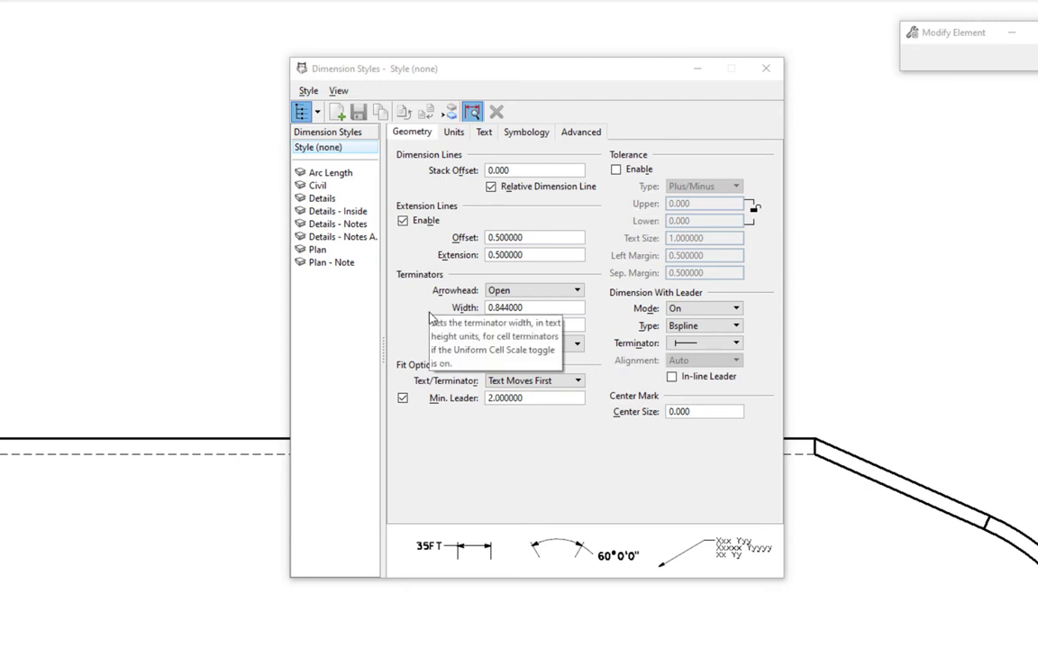
{"action": "left_click", "coordinate": [578, 381]}
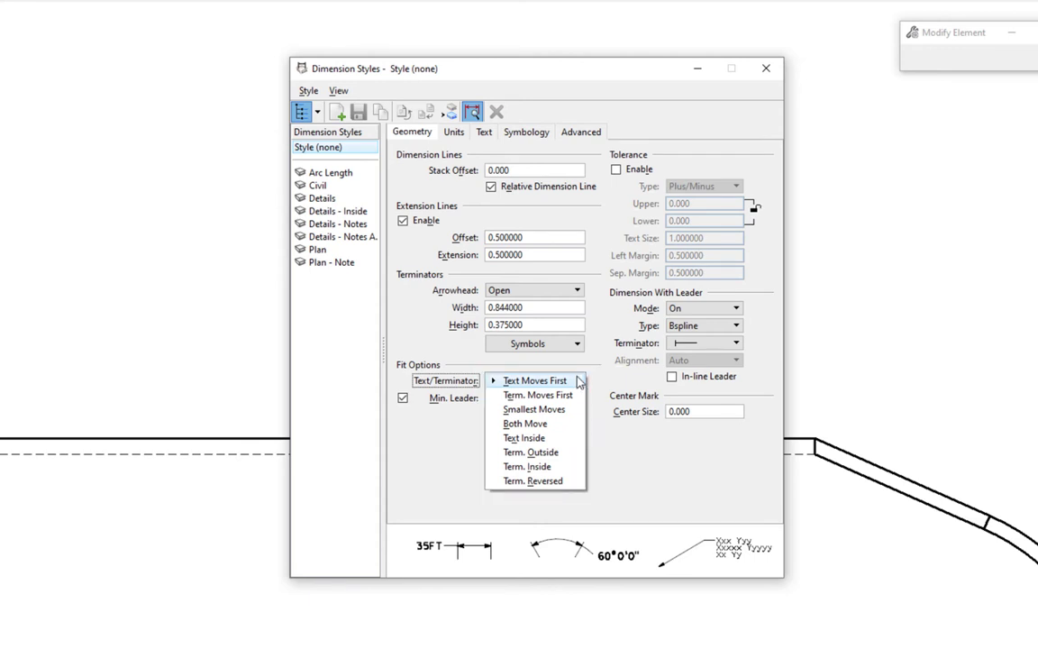
{"action": "left_click", "coordinate": [533, 385]}
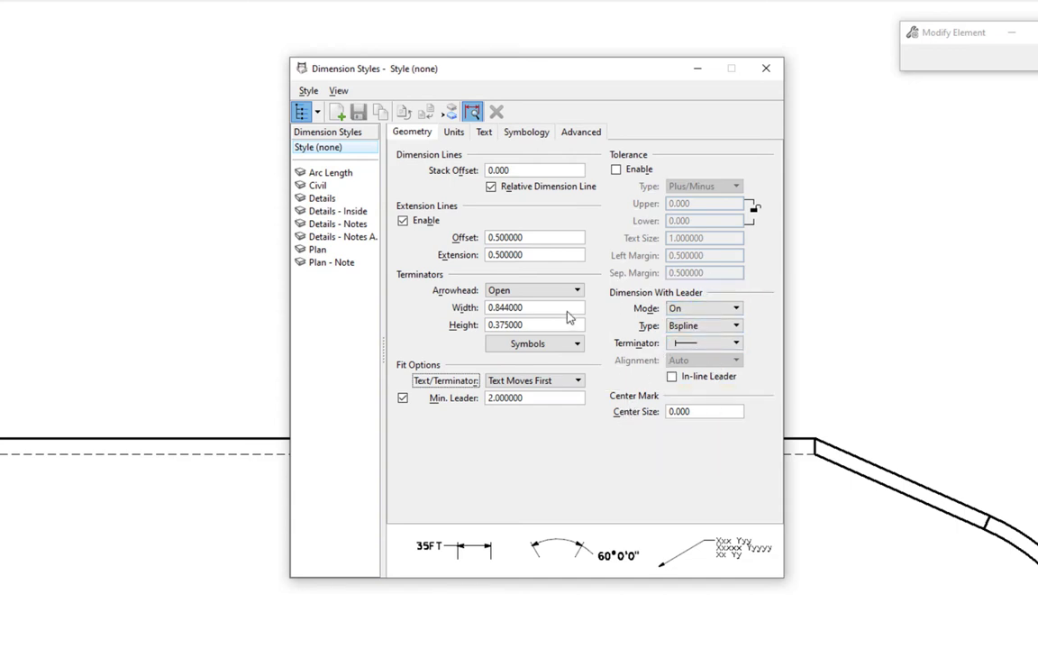
- In the style's primary units, set the label format to MU label-SU label and turn off Use Working Units
{"action": "left_click", "coordinate": [455, 133]}
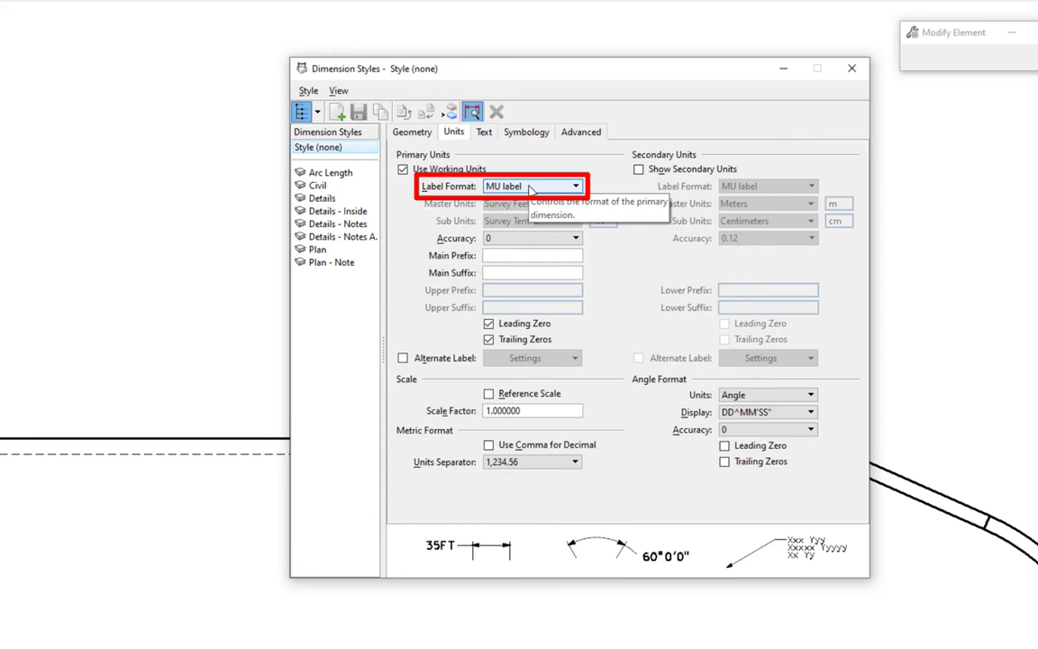
{"action": "left_click", "coordinate": [530, 187]}
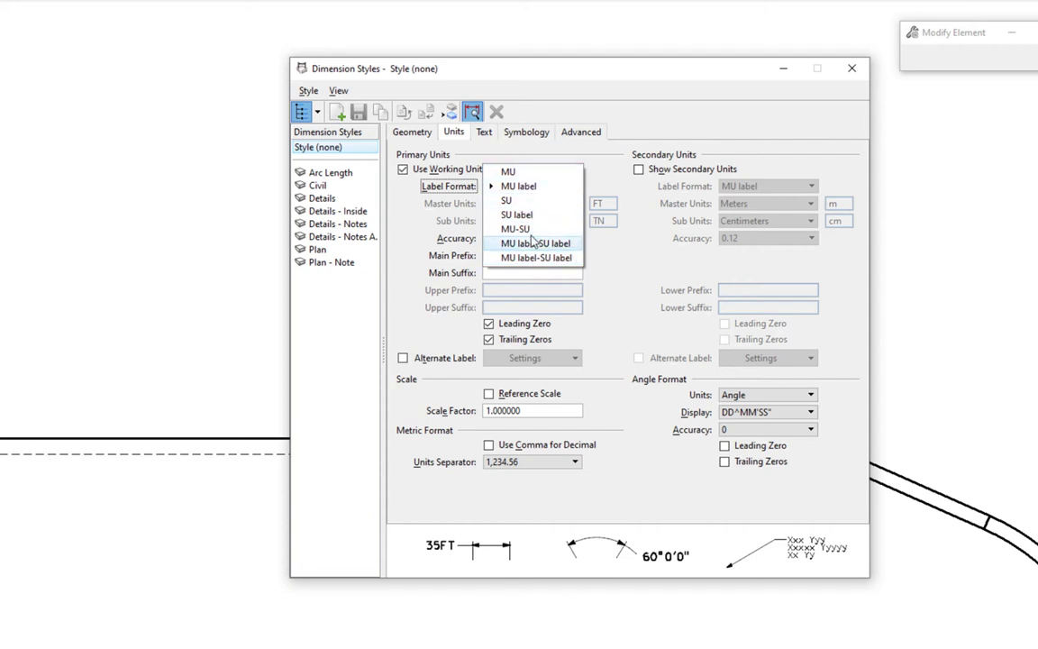
{"action": "left_click", "coordinate": [591, 183]}
{"action": "left_click", "coordinate": [521, 189]}
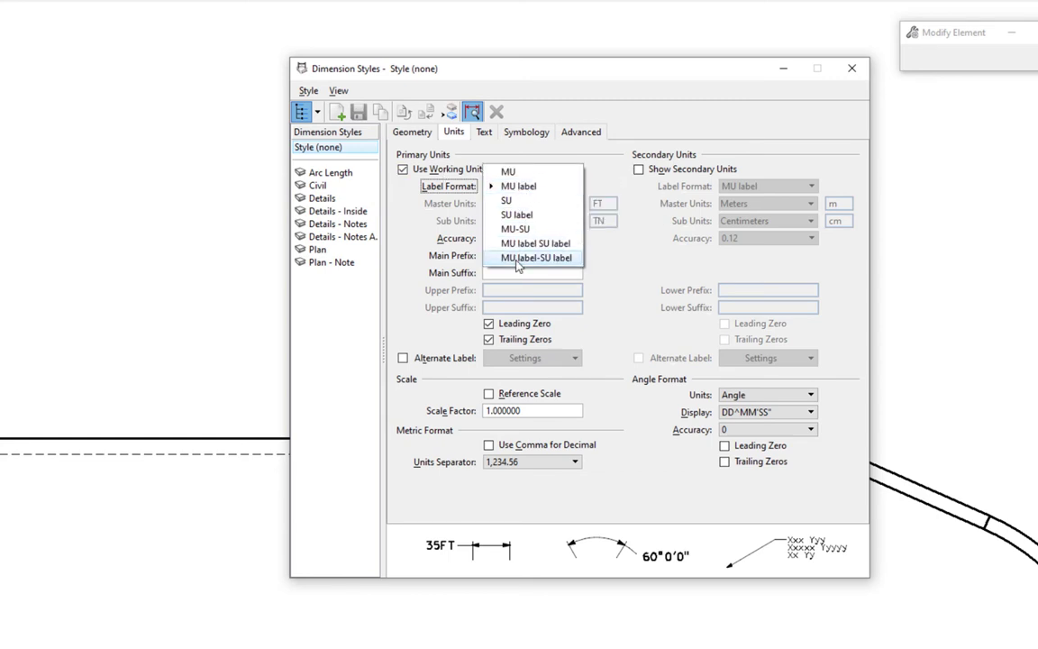
{"action": "left_click", "coordinate": [515, 254]}
{"action": "left_click", "coordinate": [508, 219]}
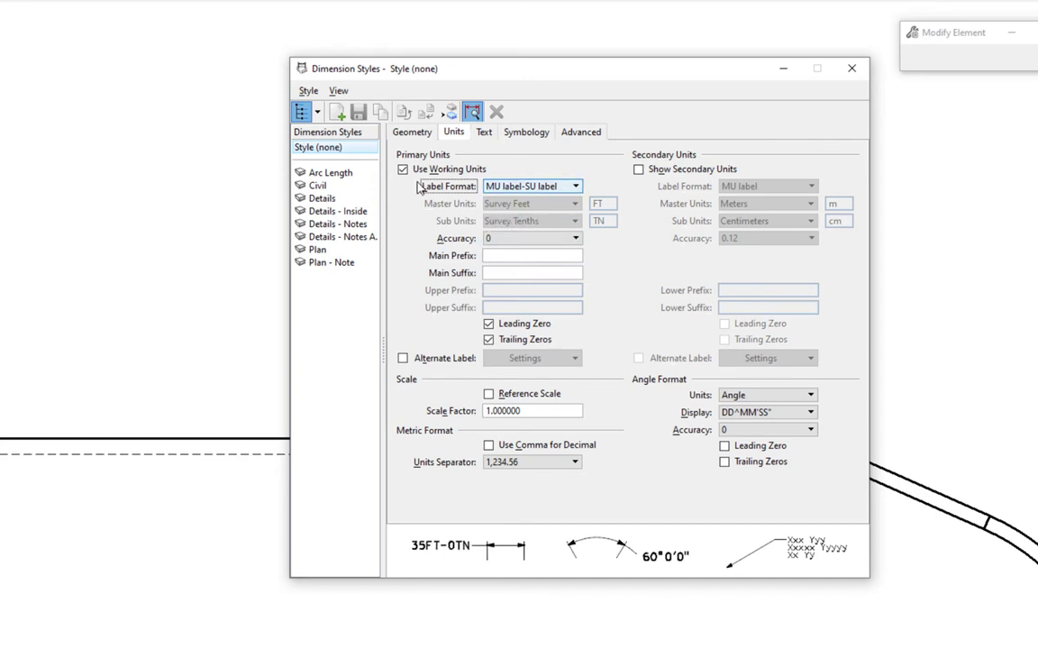
{"action": "left_click", "coordinate": [403, 170]}
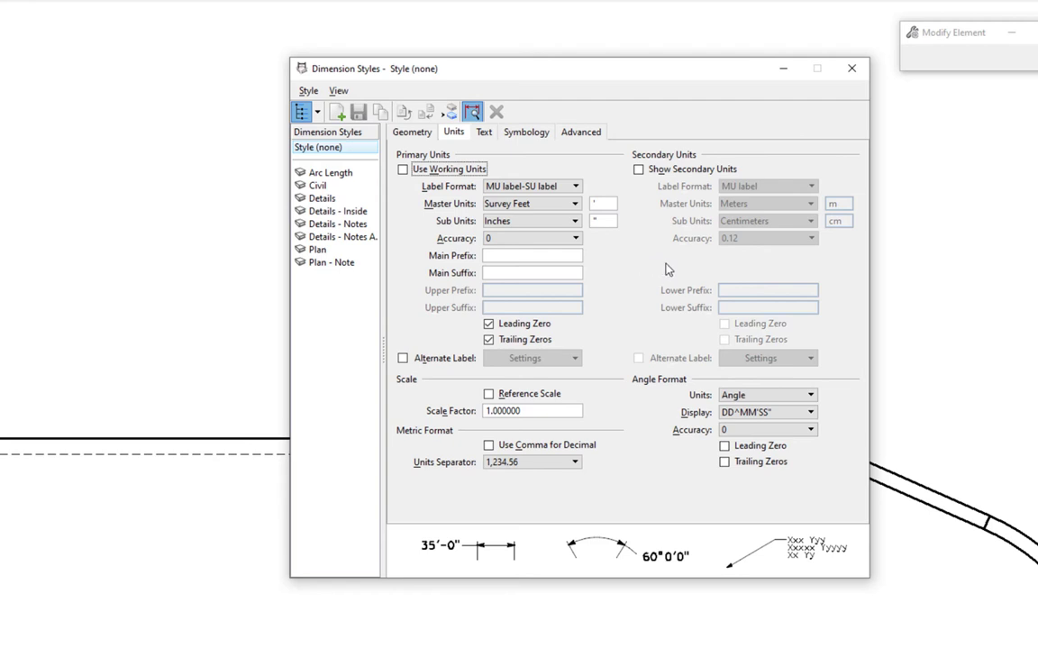
- Review the dimension style's text settings, keeping the font override, Horizontal orientation and Inline location
{"action": "left_click", "coordinate": [486, 133]}
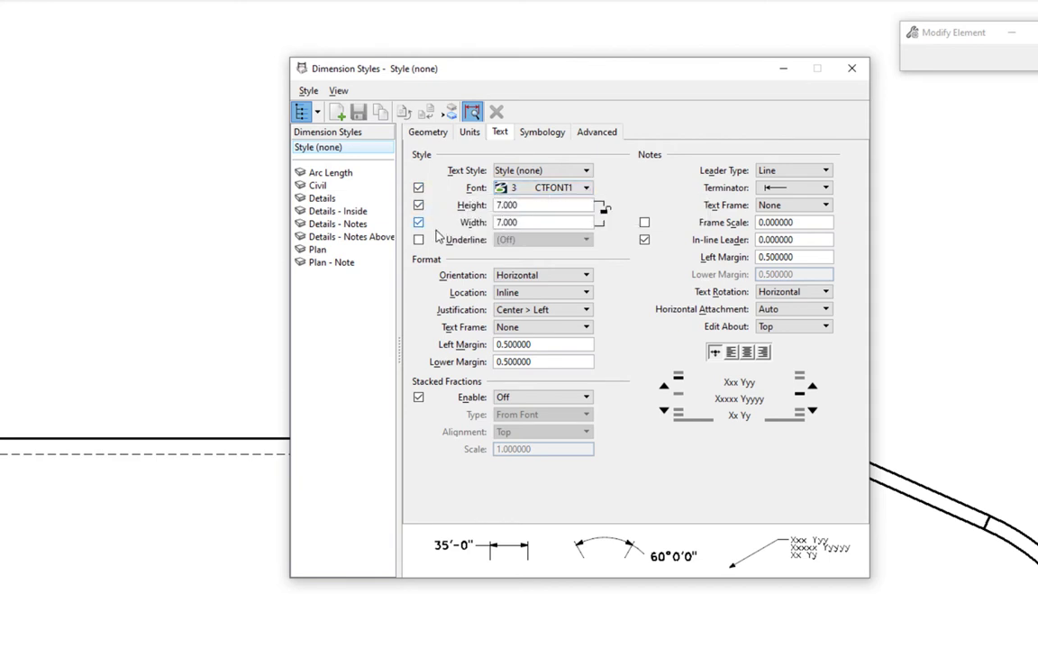
{"action": "left_click", "coordinate": [419, 189]}
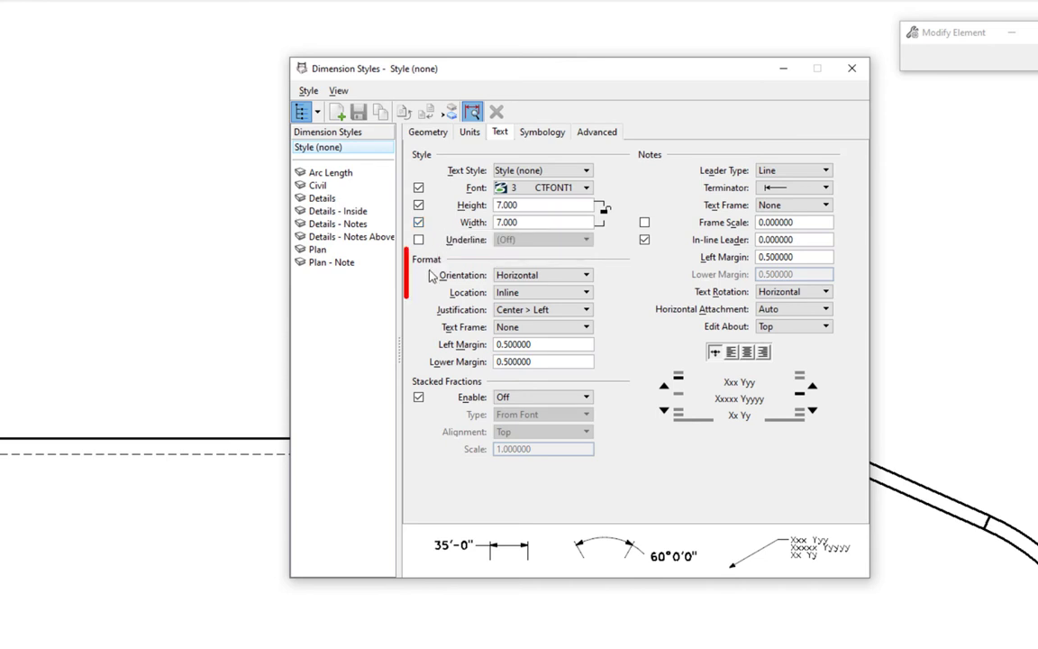
{"action": "left_click", "coordinate": [559, 276]}
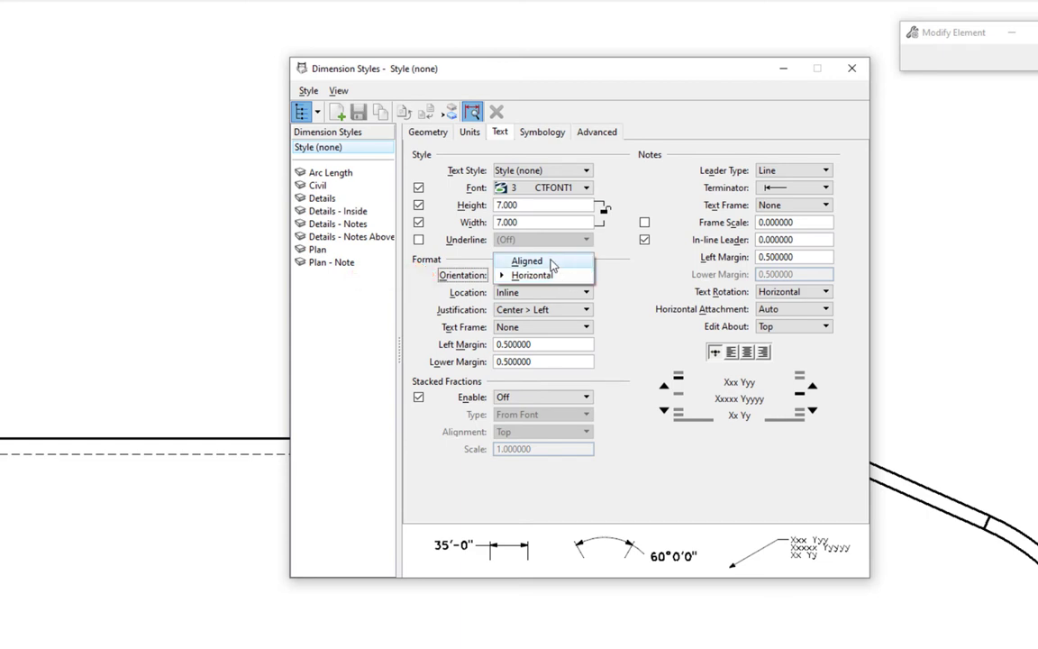
{"action": "left_click", "coordinate": [556, 278]}
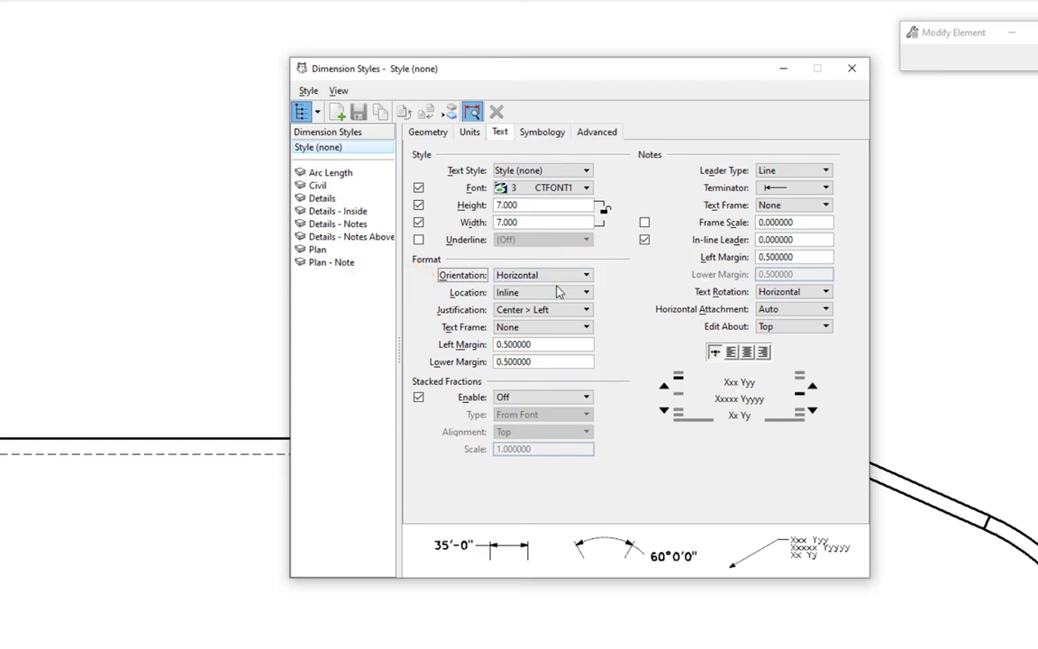
{"action": "left_click", "coordinate": [503, 297]}
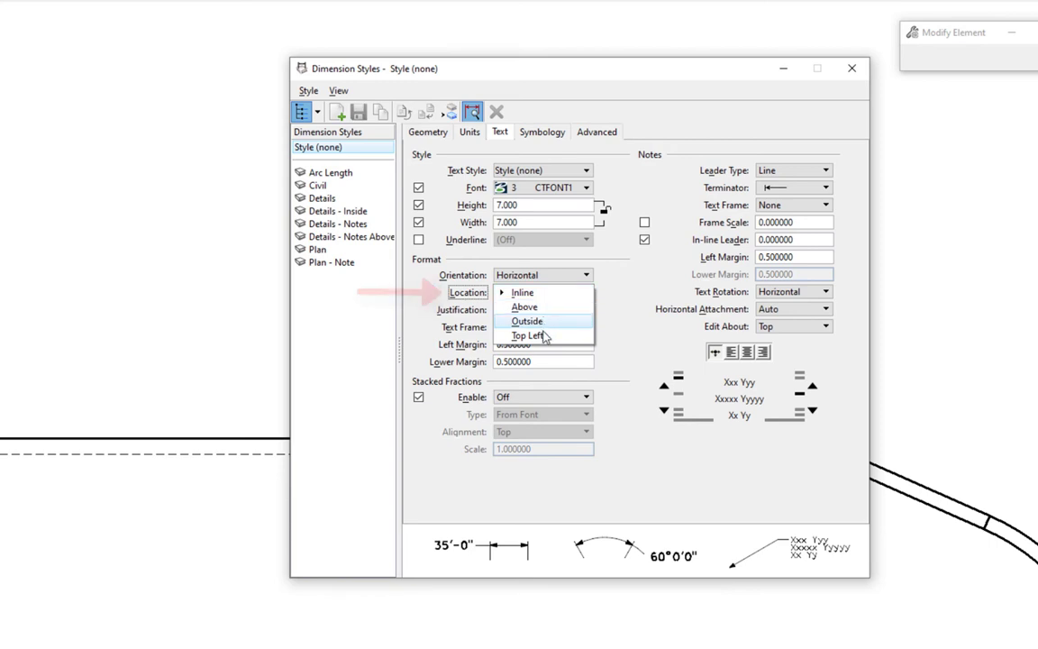
{"action": "left_click", "coordinate": [533, 295]}
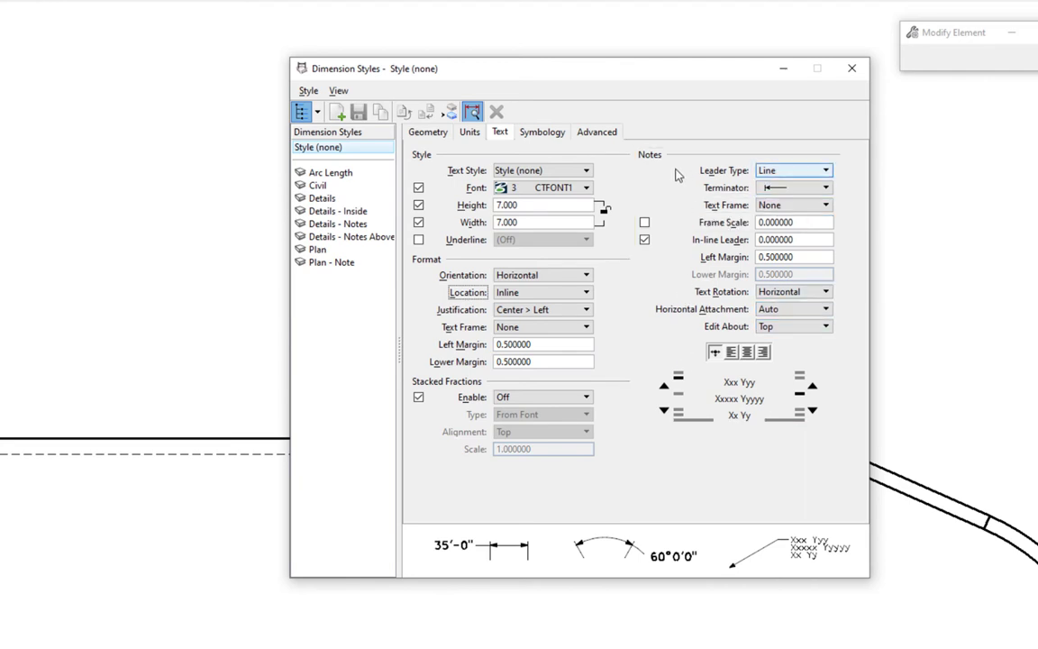
- In the dimension style's symbology, override the terminator color with red color 3 and set the terminator weight to 5
{"action": "left_click", "coordinate": [541, 133]}
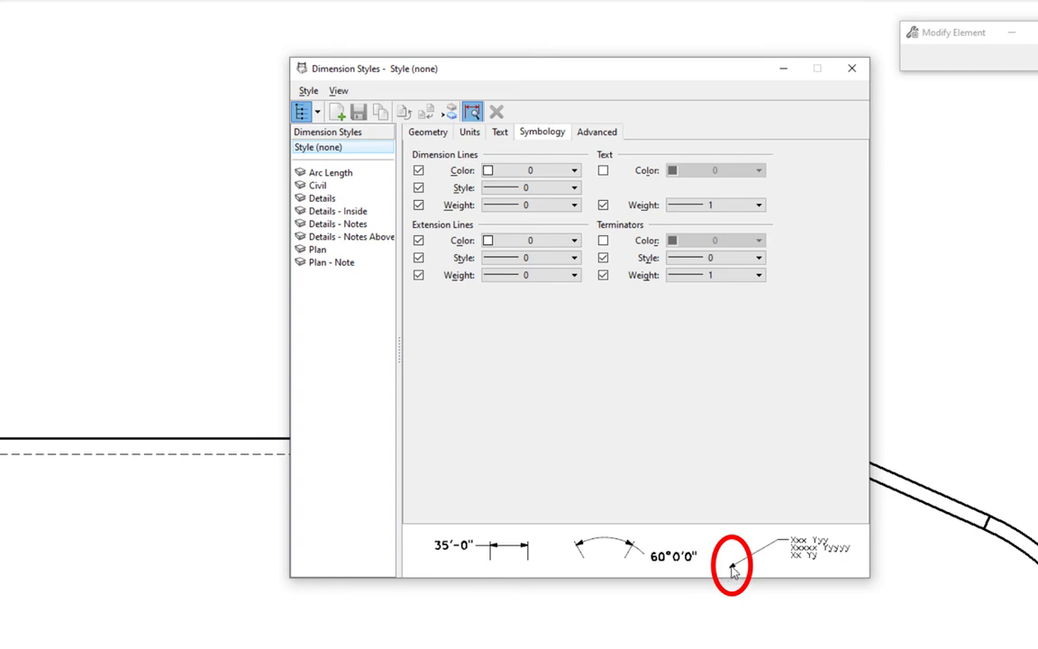
{"action": "left_click", "coordinate": [603, 240]}
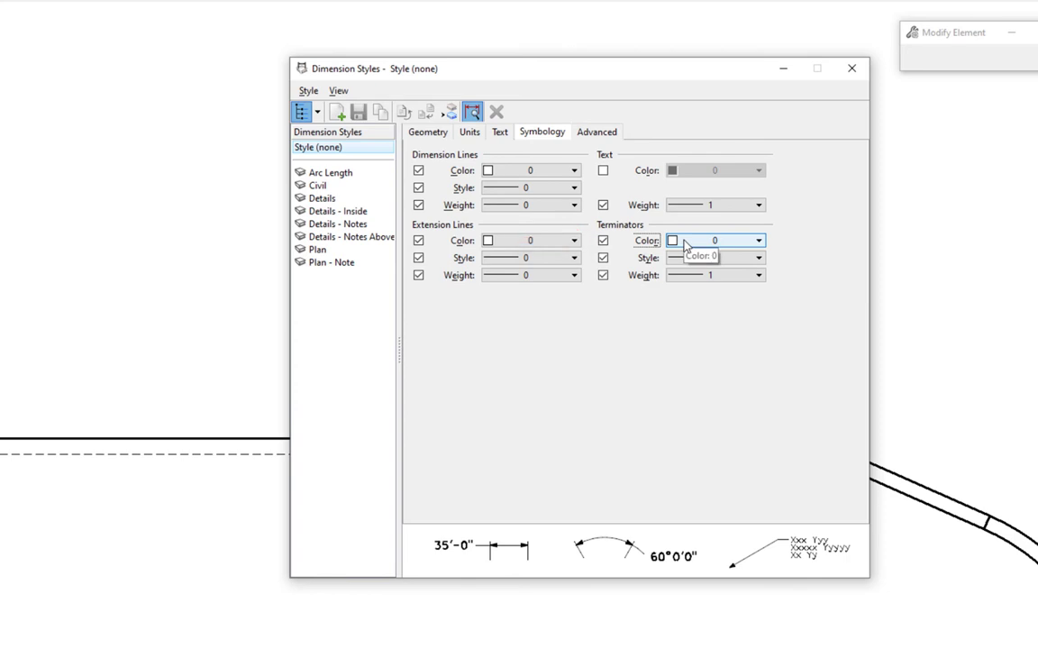
{"action": "left_click", "coordinate": [684, 242]}
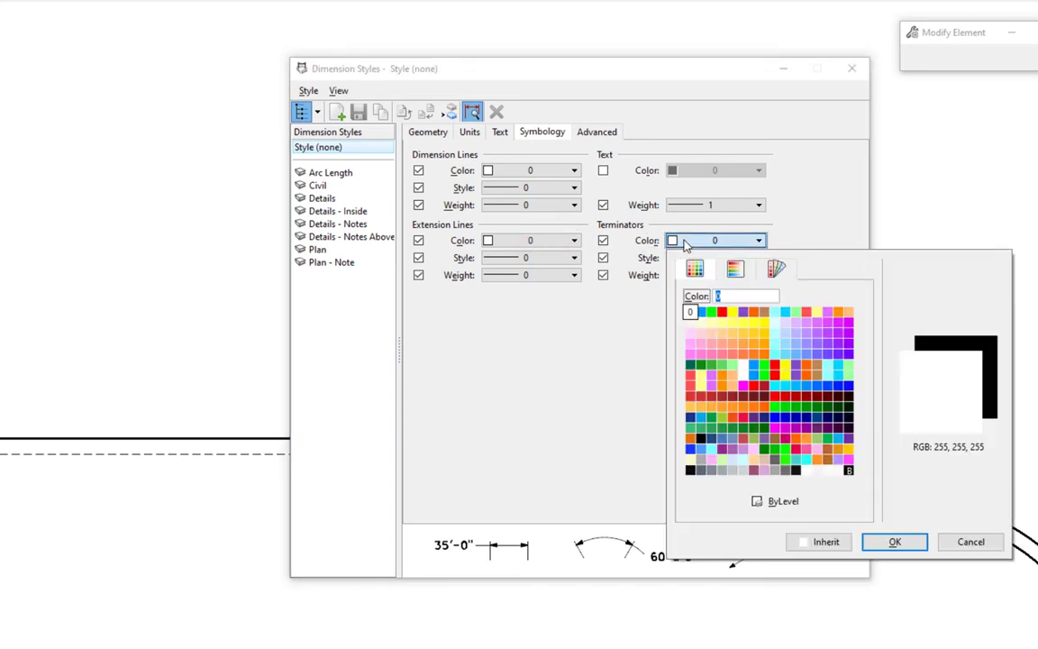
{"action": "left_click", "coordinate": [723, 317]}
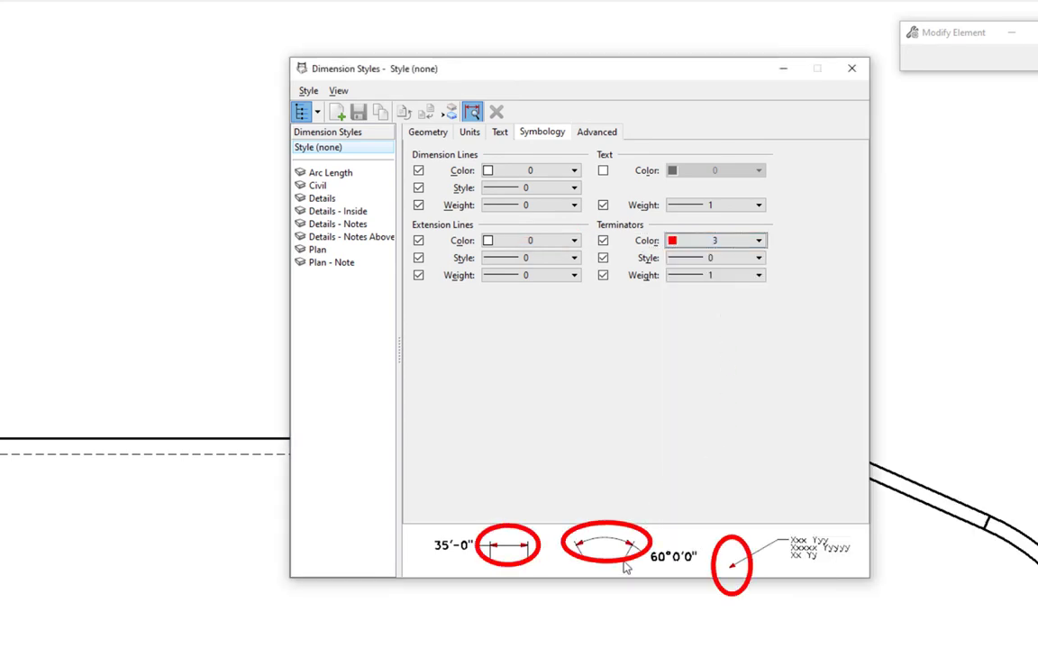
{"action": "left_click", "coordinate": [678, 278]}
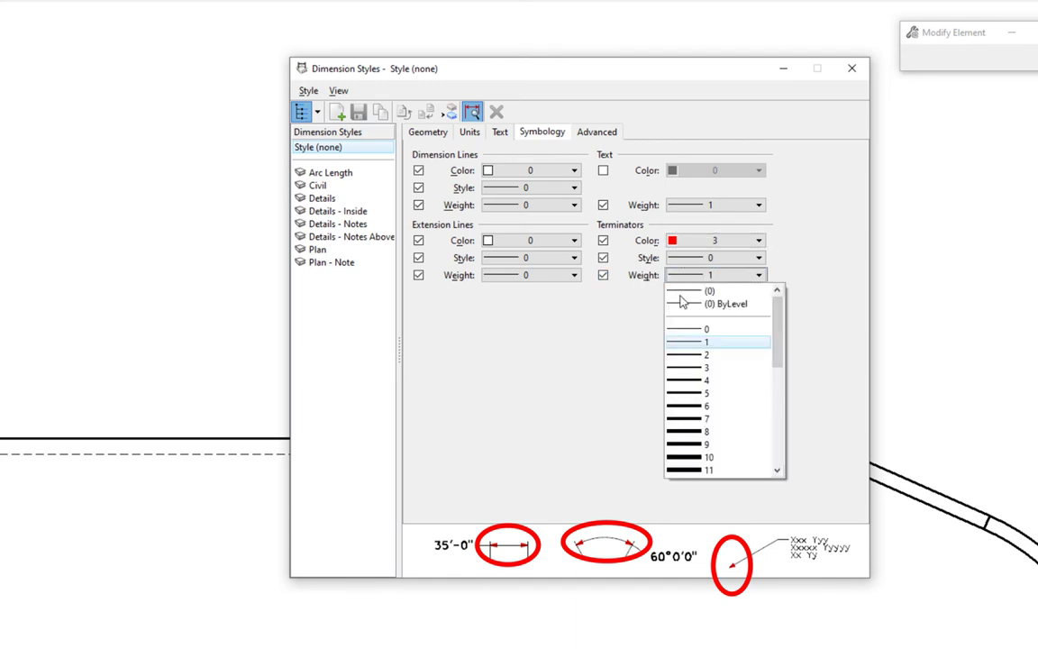
{"action": "left_click", "coordinate": [696, 394]}
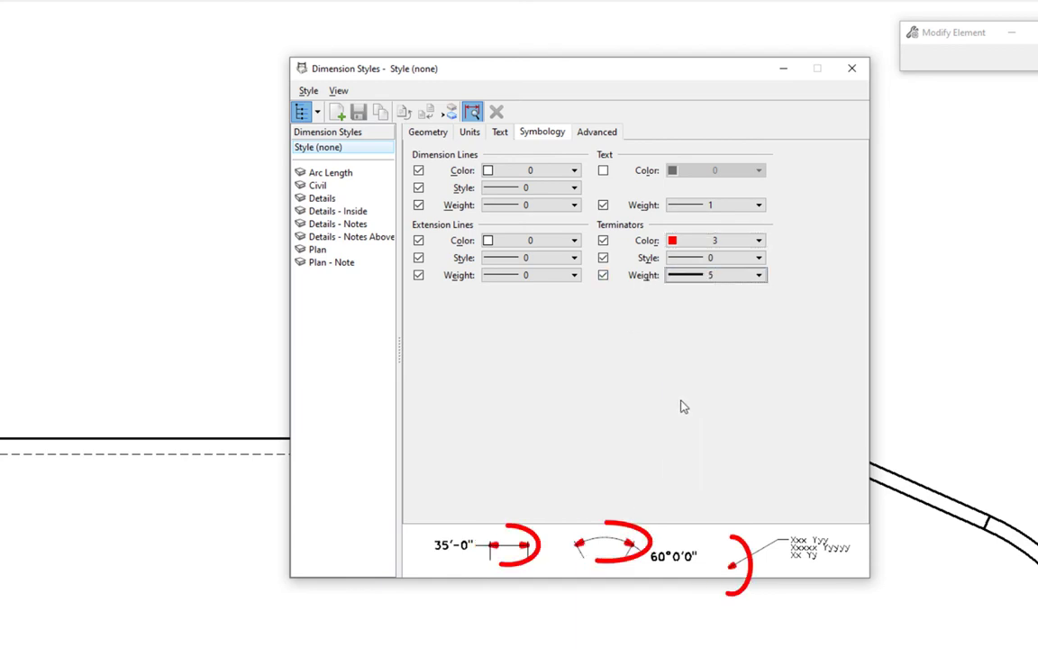
- Set the terminator weight to 0, turn off the terminator color override, and close the dimension style settings
{"action": "left_click", "coordinate": [683, 279]}
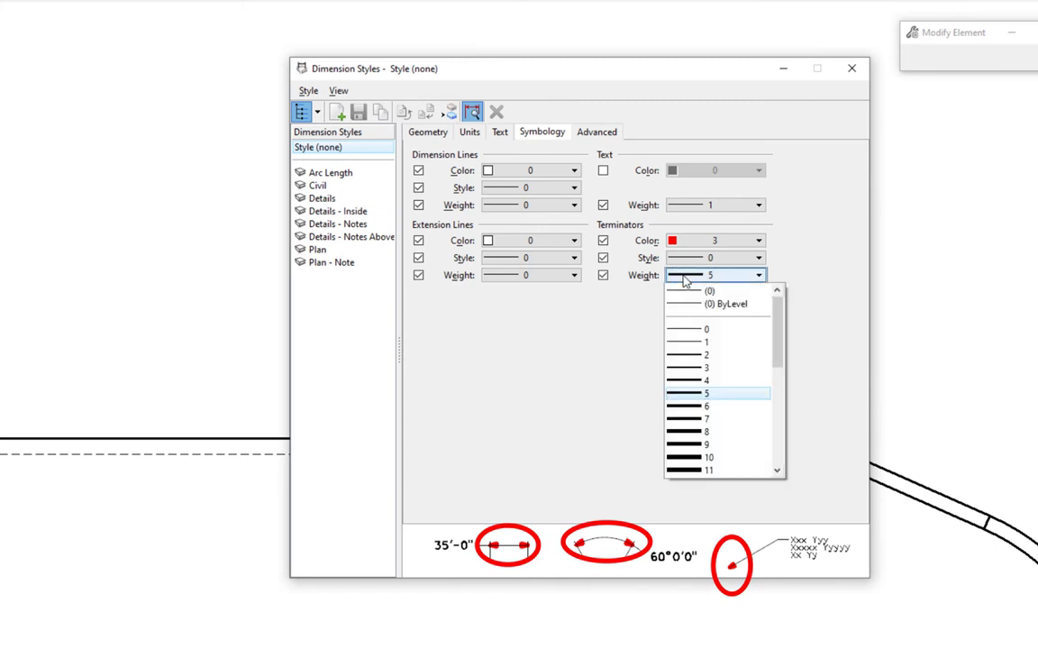
{"action": "left_click", "coordinate": [691, 330]}
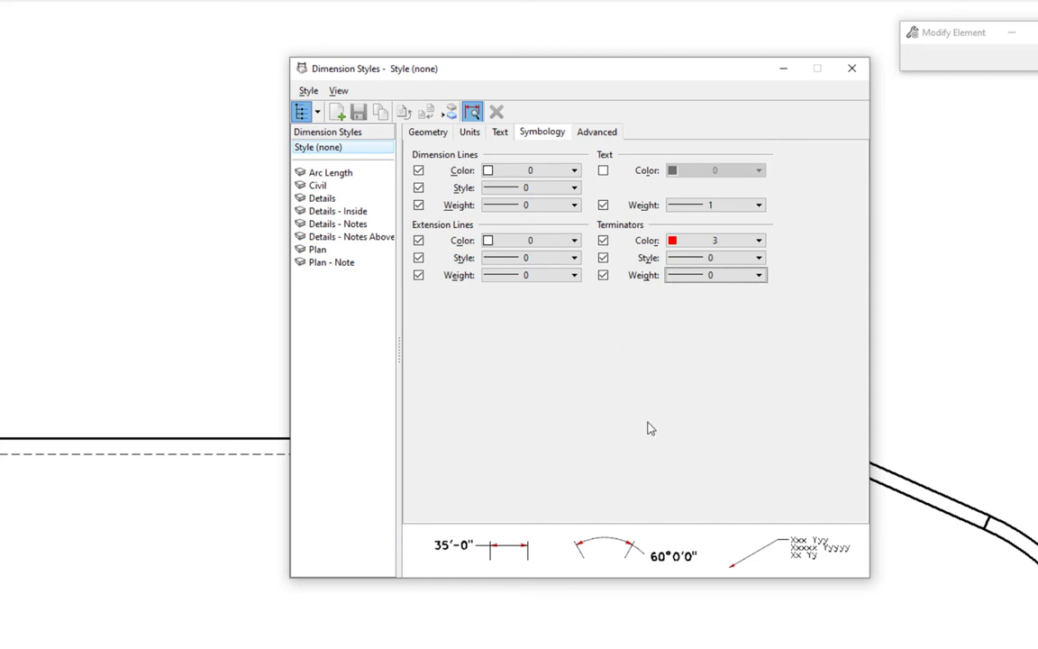
{"action": "left_click", "coordinate": [603, 241]}
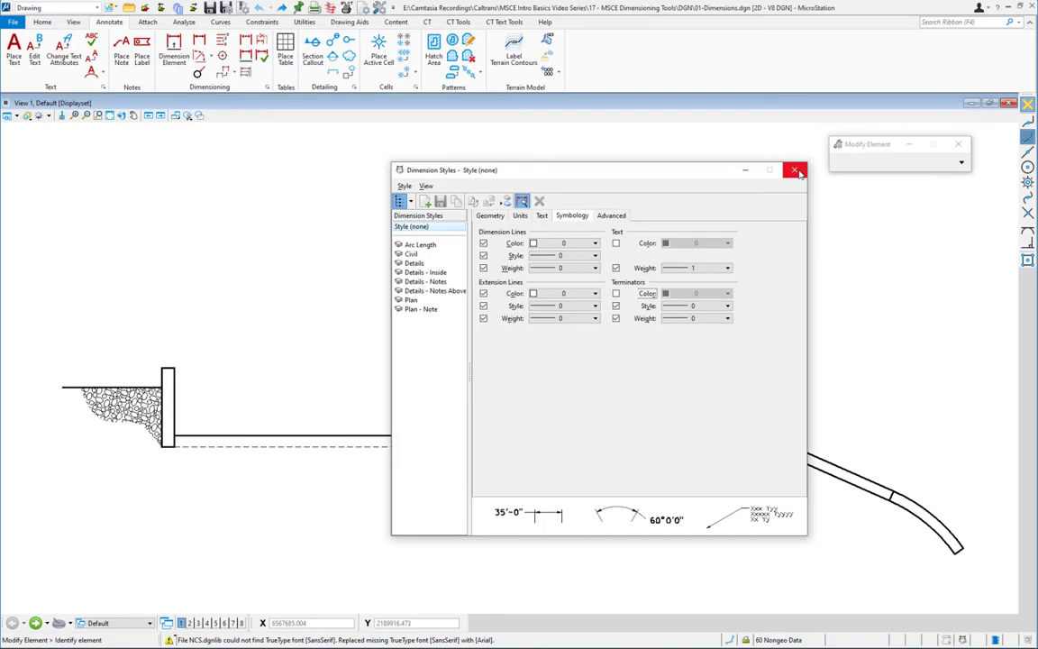
{"action": "left_click", "coordinate": [797, 172]}
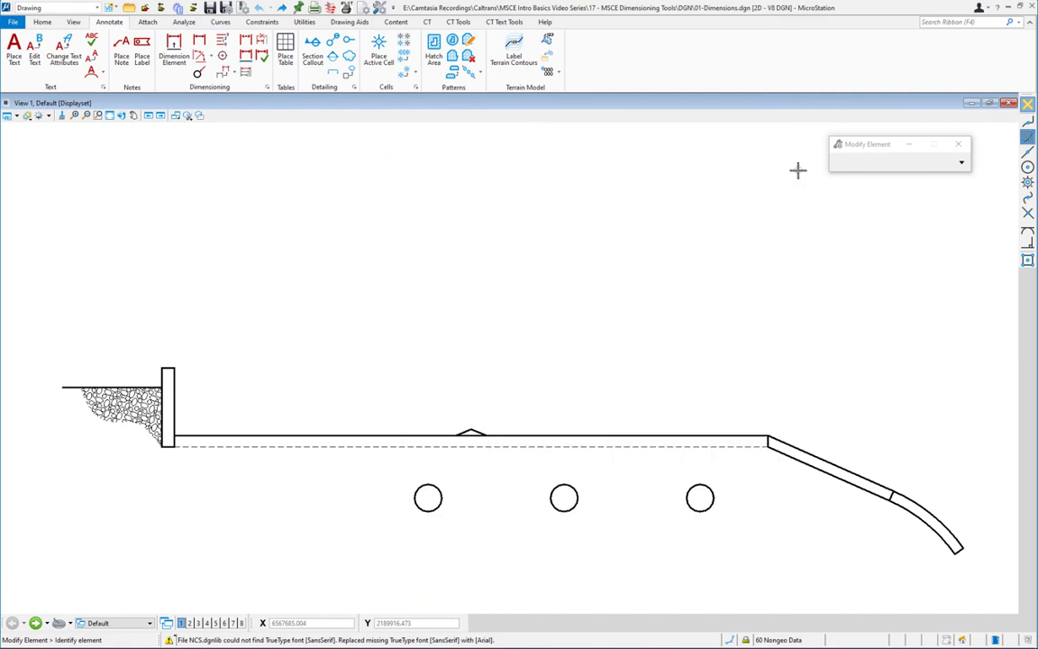
- Place an angular dimension along the outer curved end of the slope, from endpoint to endpoint about the arc's center
{"action": "mouse_move", "coordinate": [795, 410]}
{"action": "middle_mouse_down"}
{"action": "mouse_move", "coordinate": [549, 308]}
{"action": "mouse_move", "coordinate": [430, 305]}
{"action": "middle_mouse_up"}
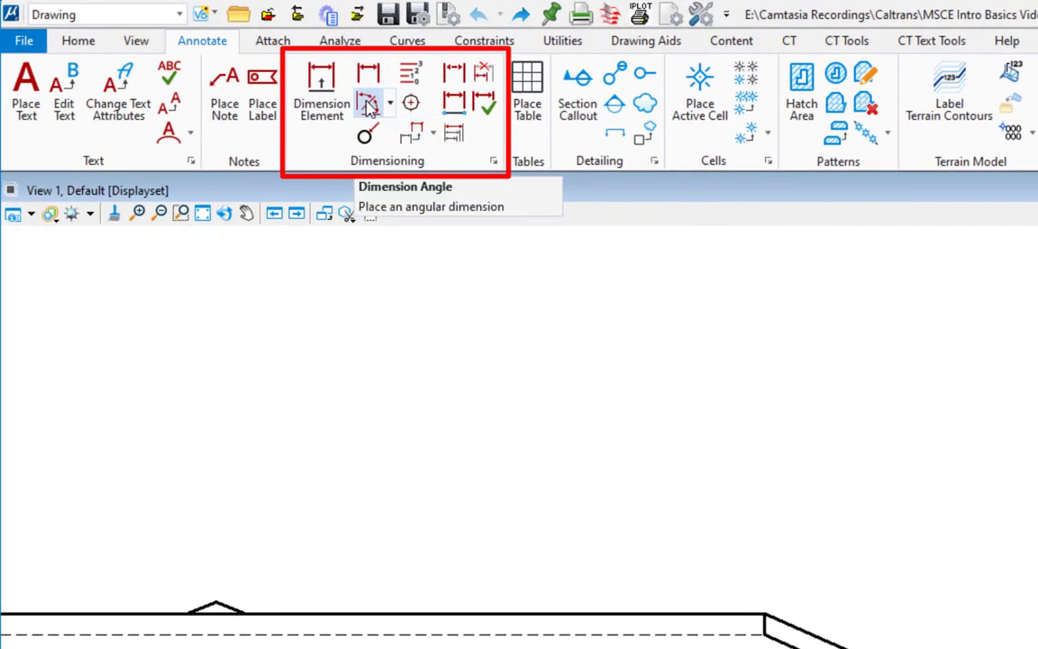
{"action": "left_click", "coordinate": [367, 104]}
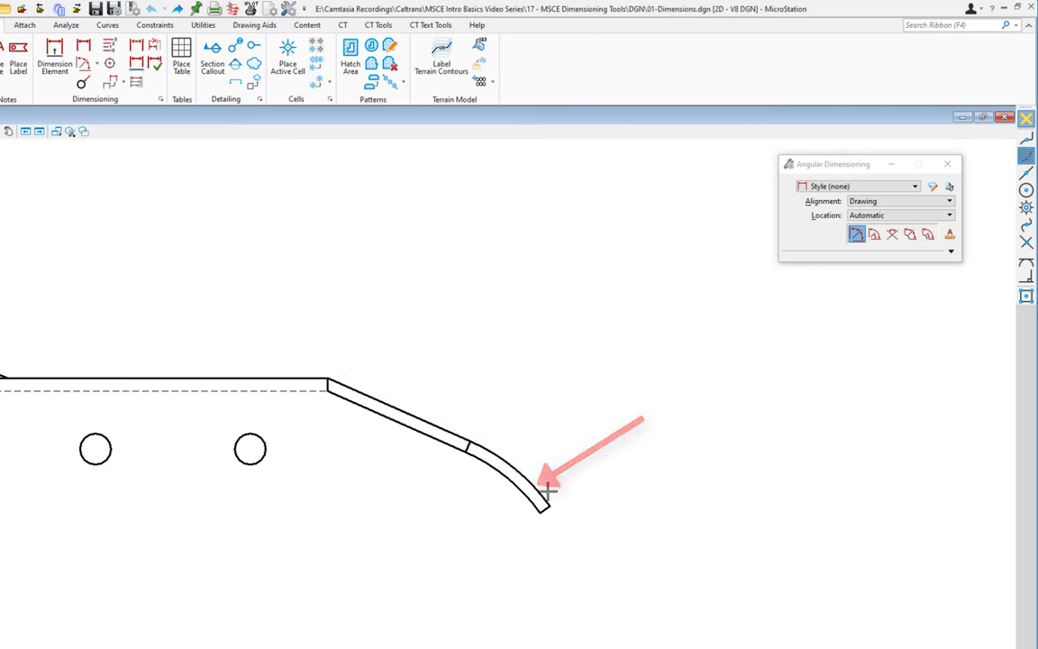
{"action": "left_click", "coordinate": [546, 504]}
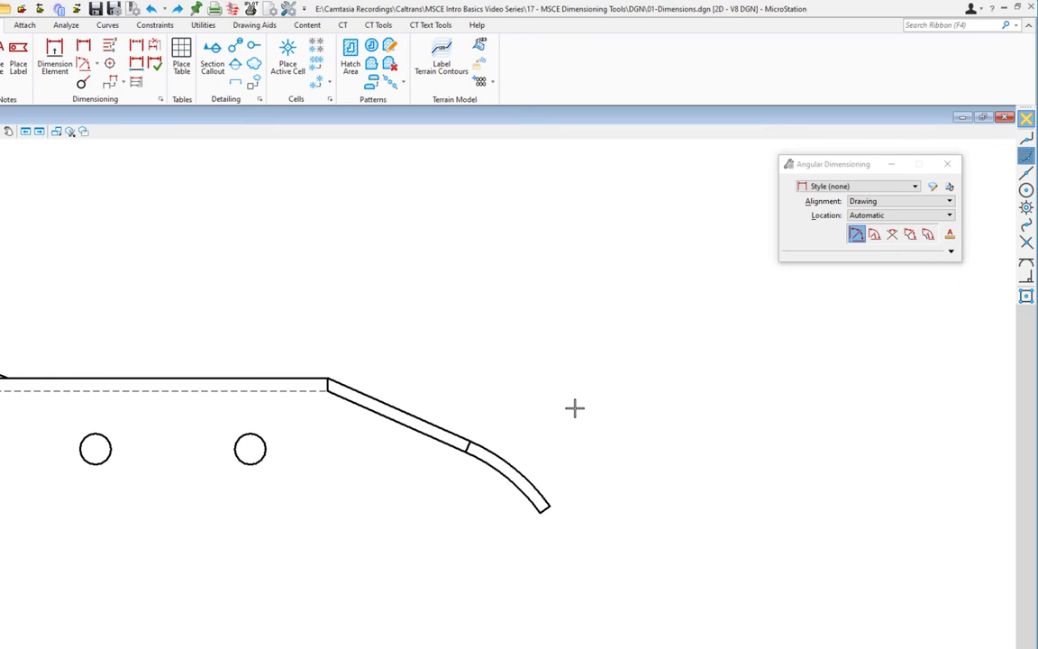
{"action": "key", "text": "c"}
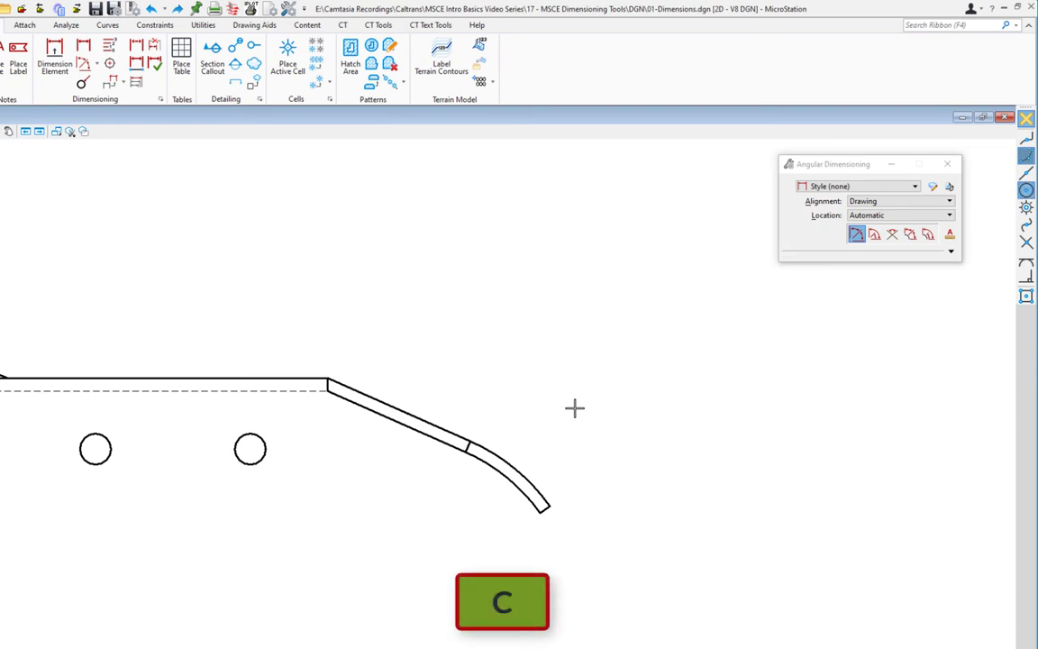
{"action": "left_click", "coordinate": [517, 468]}
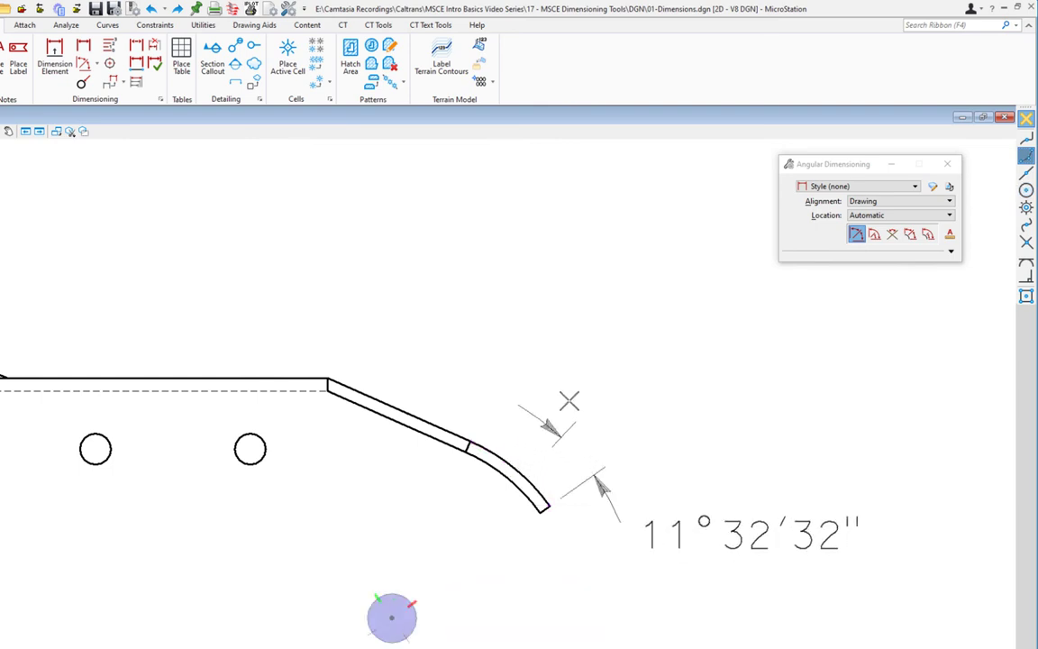
{"action": "left_click", "coordinate": [470, 423]}
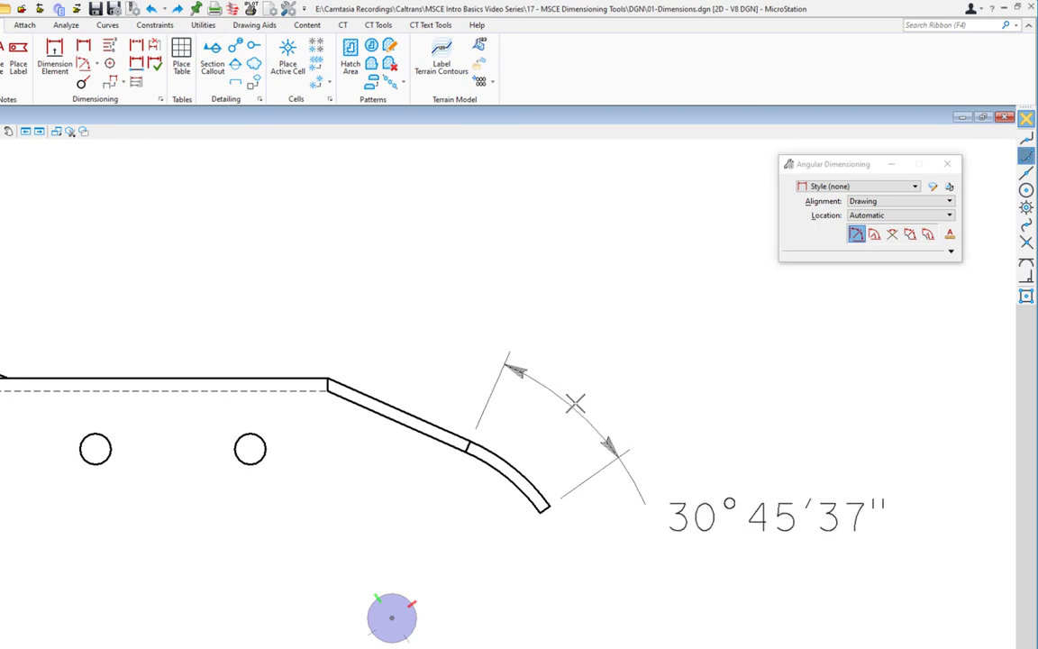
{"action": "left_click", "coordinate": [577, 398]}
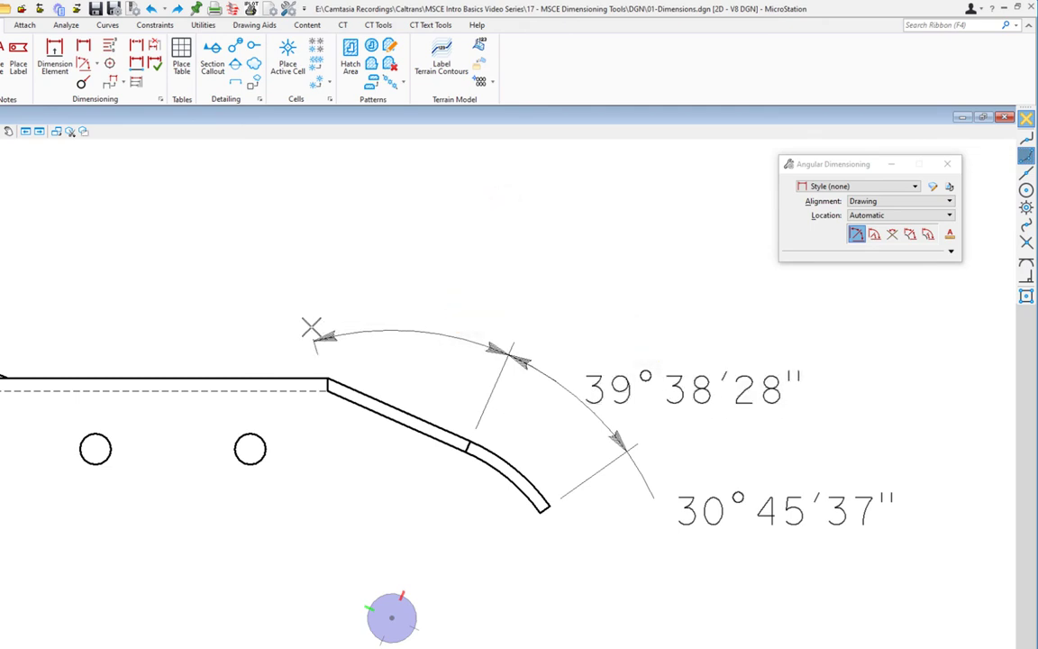
{"action": "right_click", "coordinate": [396, 325]}
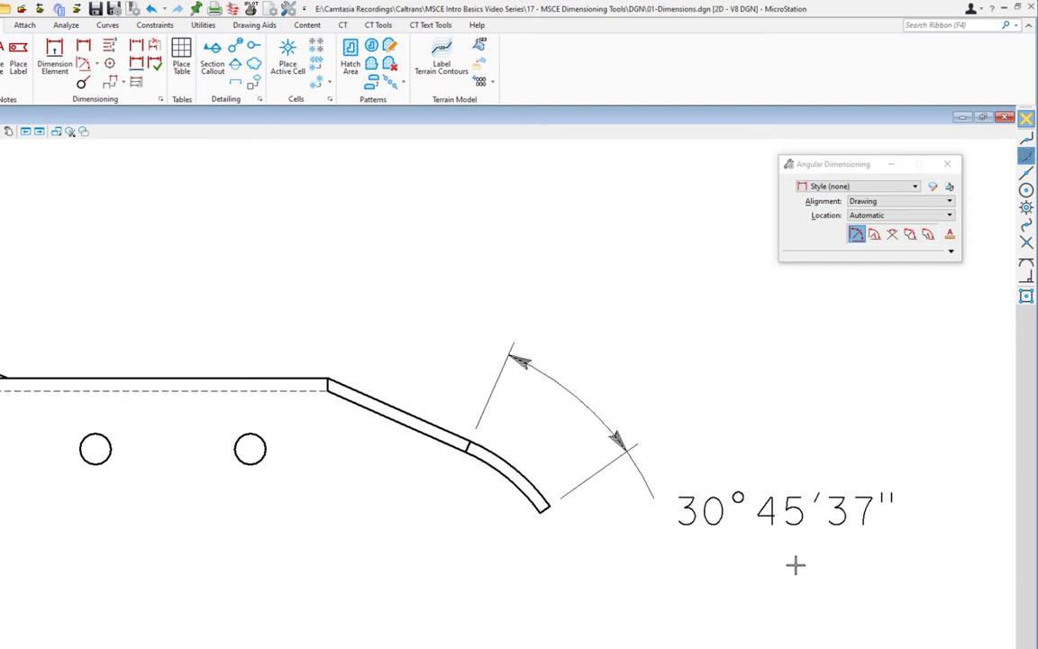
- In the dimension style's angle format, set the units to Length
{"action": "left_click", "coordinate": [931, 187]}
{"action": "left_click_drag", "start_coordinate": [637, 200], "coordinate": [478, 201]}
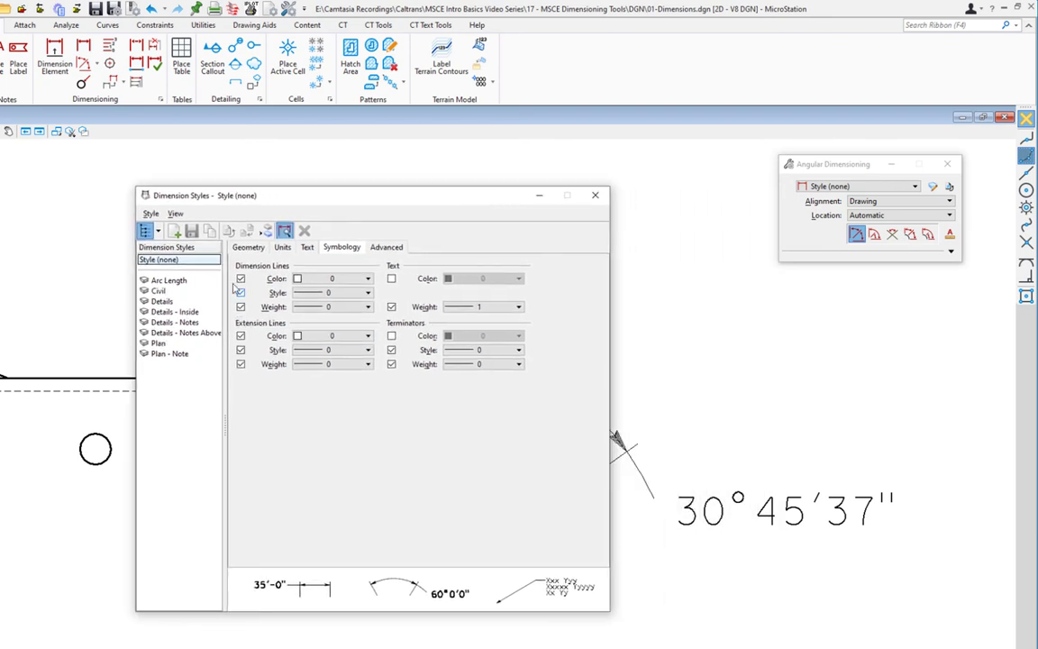
{"action": "left_click", "coordinate": [281, 246]}
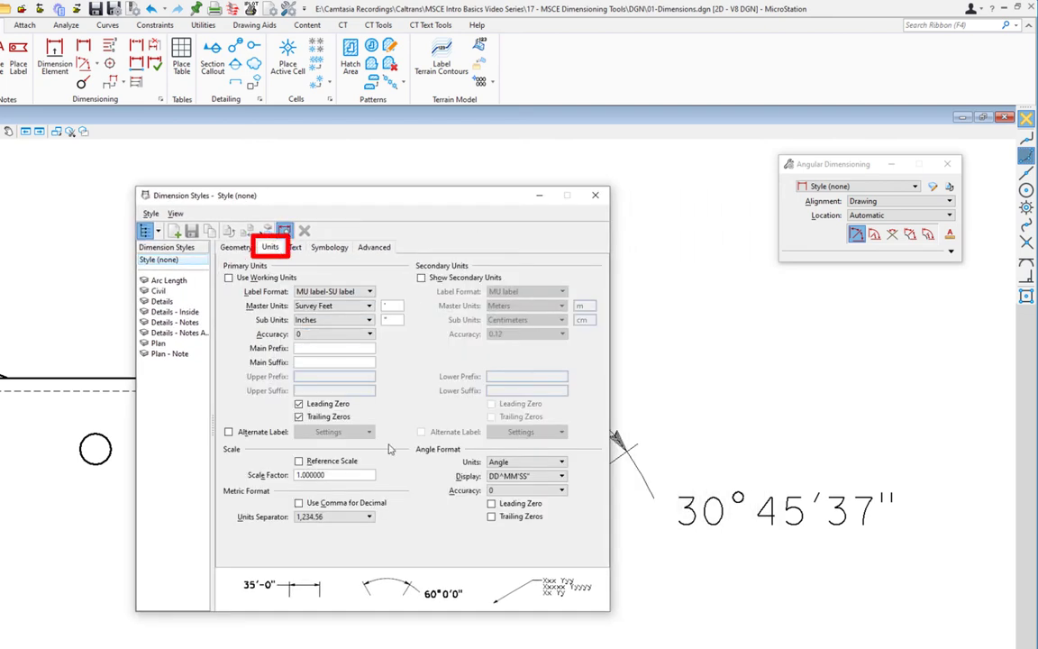
{"action": "left_click", "coordinate": [510, 465]}
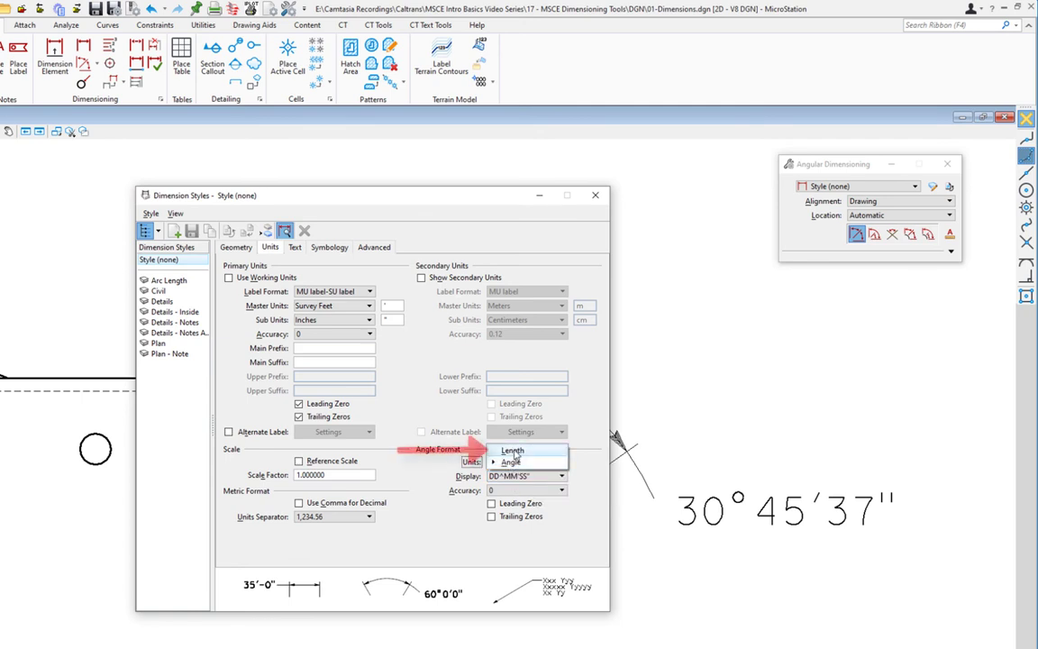
{"action": "left_click", "coordinate": [511, 451]}
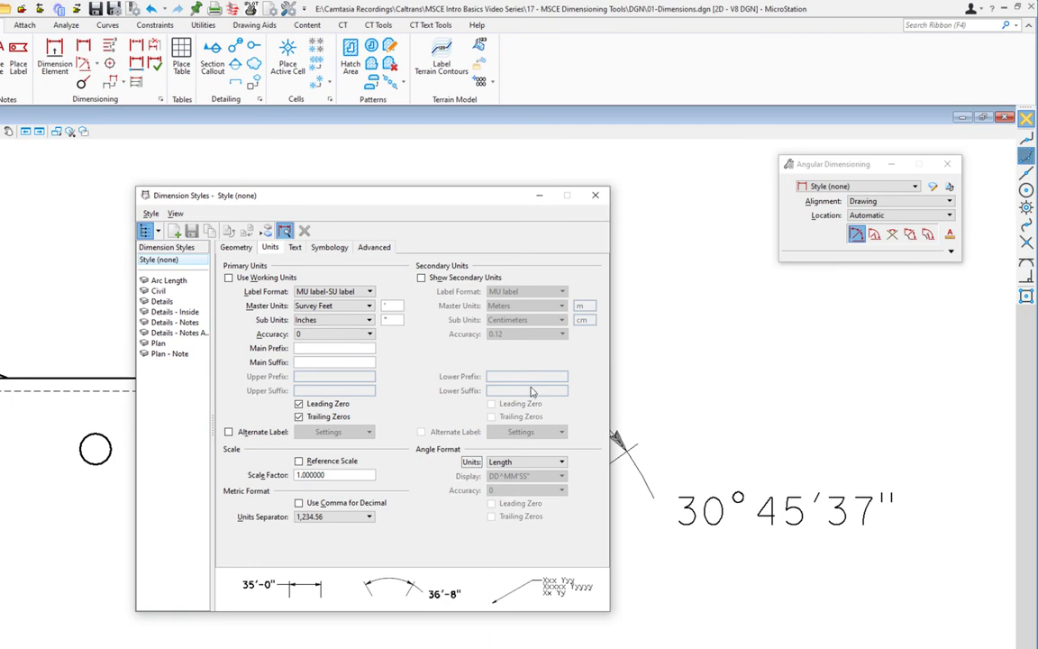
{"action": "left_click_drag", "start_coordinate": [456, 201], "coordinate": [292, 217]}
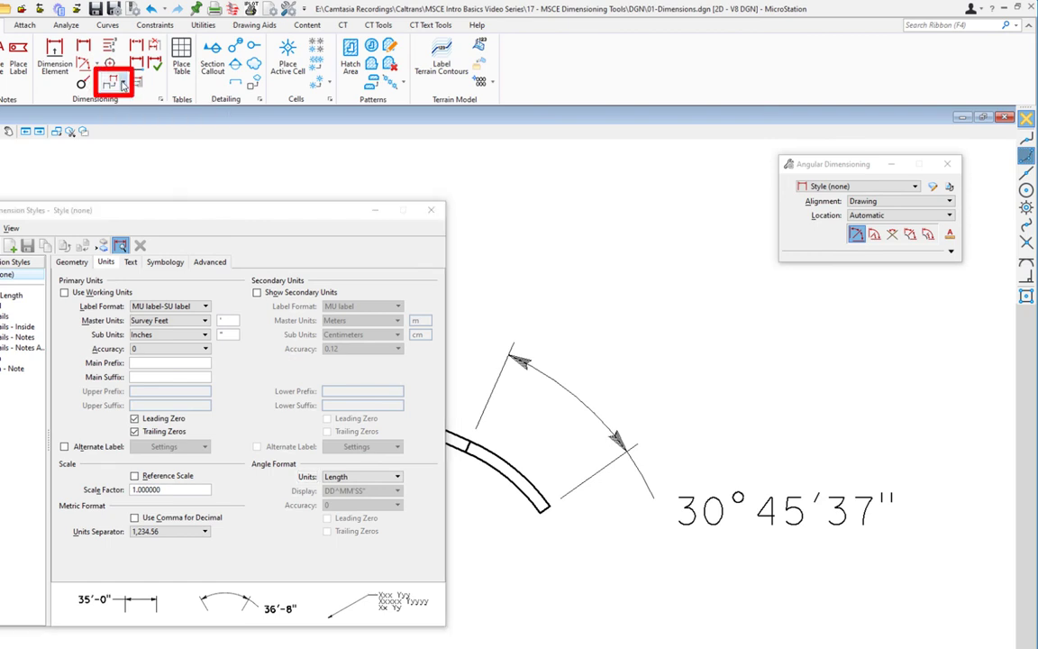
- Use Change Dimension to apply the current Style (none) settings to the angular dimension on the curve
{"action": "left_click", "coordinate": [122, 84]}
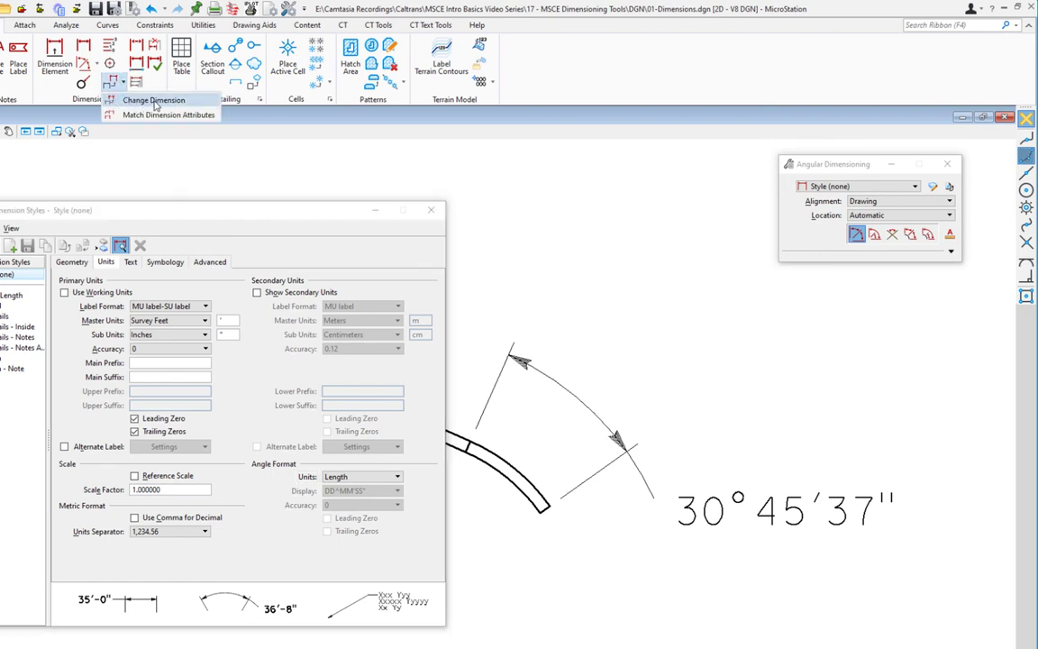
{"action": "left_click", "coordinate": [154, 101]}
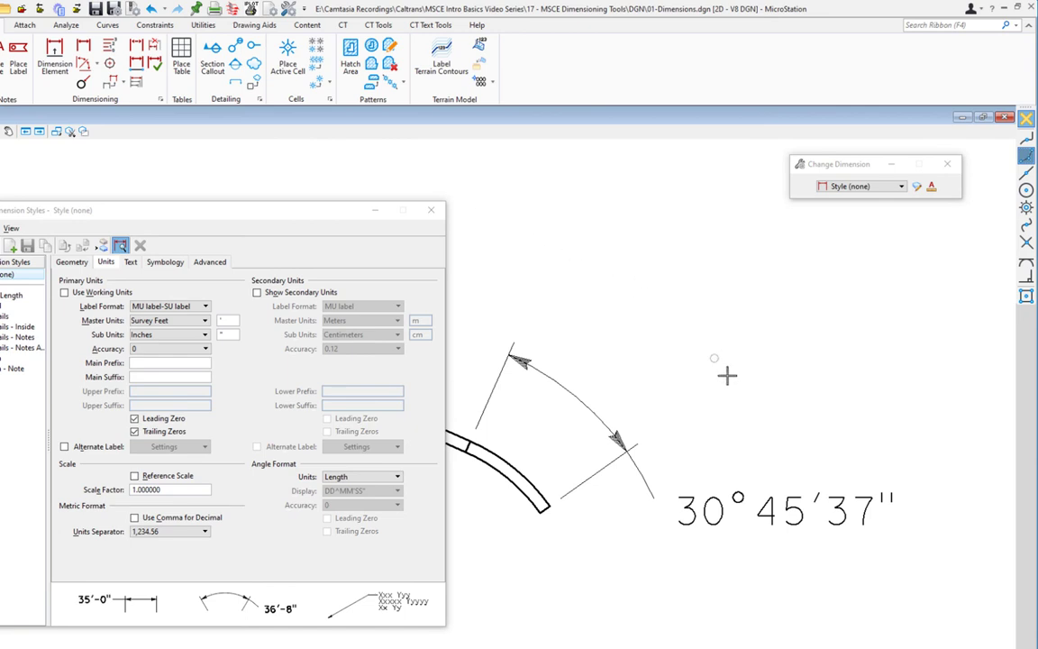
{"action": "left_click", "coordinate": [738, 496]}
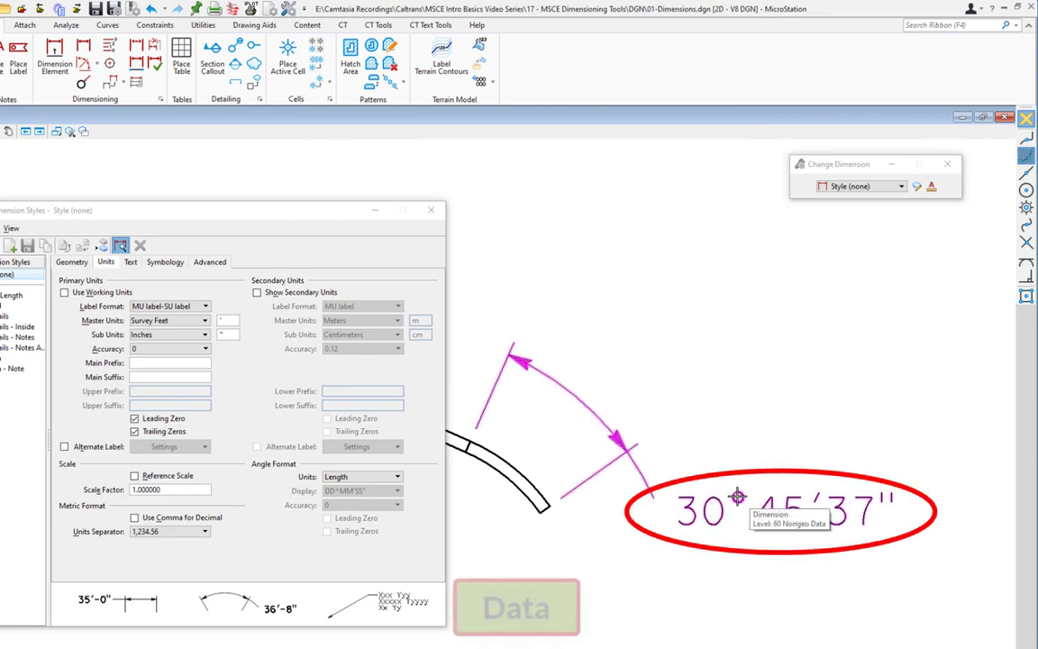
{"action": "left_click", "coordinate": [745, 389]}
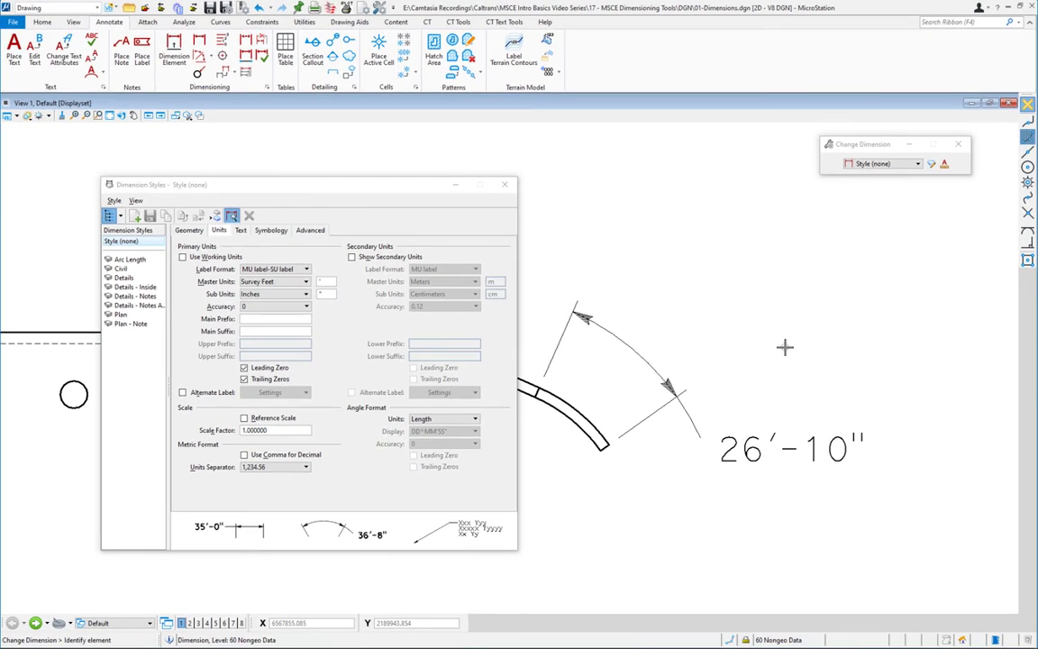
- Undo the dimension change and the angular dimension itself, and close the dimension style settings
{"action": "key", "text": "ctrl+z"}
{"action": "key", "text": "ctrl+z"}
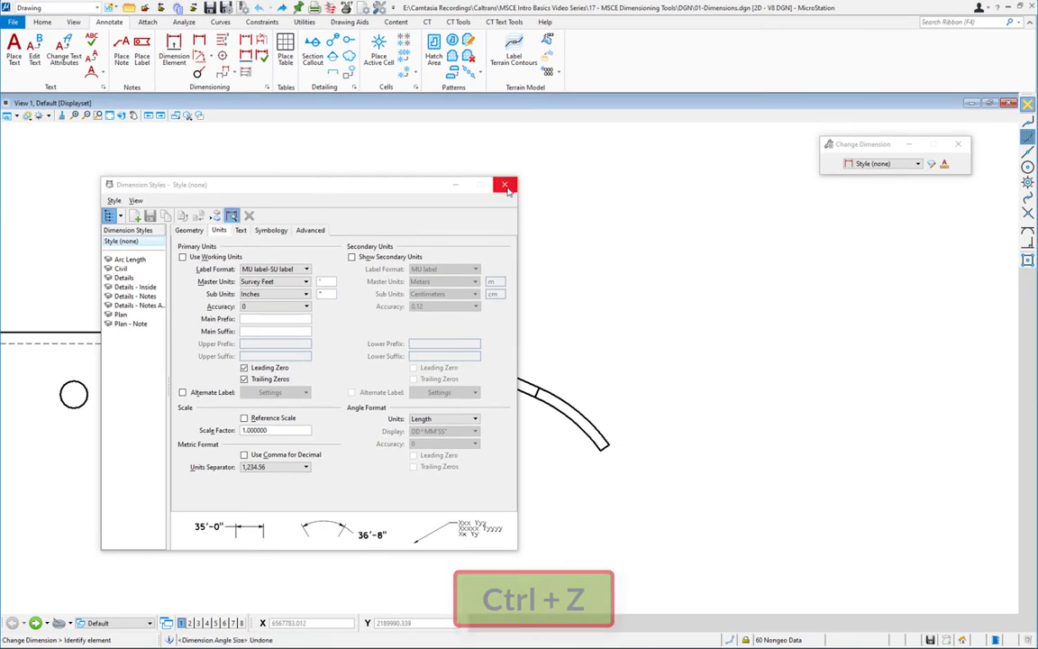
{"action": "left_click", "coordinate": [505, 186]}
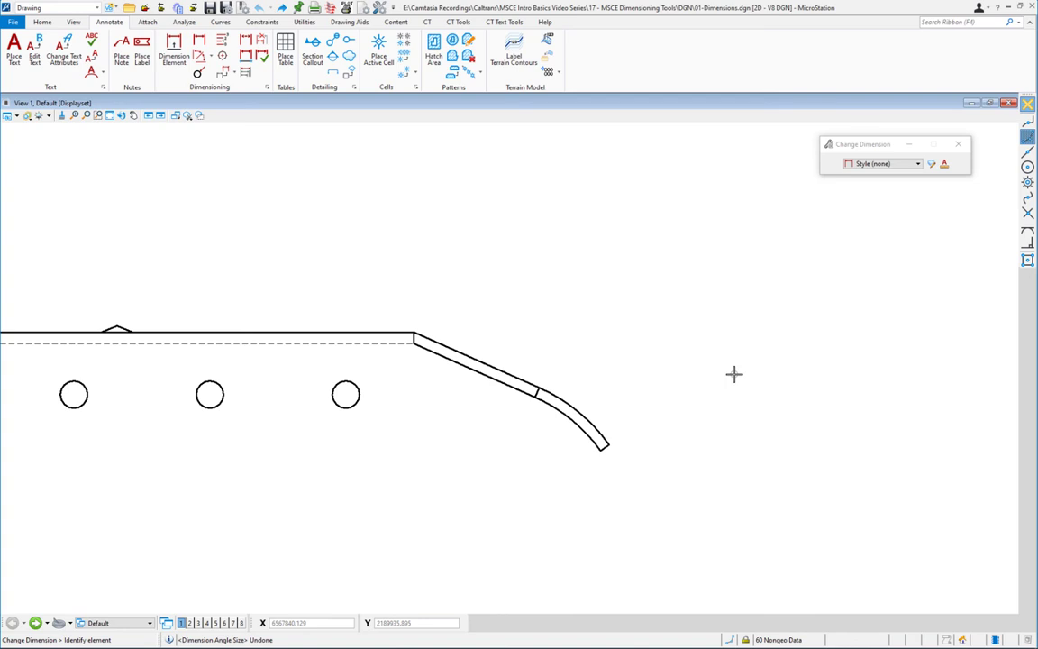
- Fit the whole drawing and examine the dimensions of the Section B-B detail drawn at 1:1 scale
{"action": "right_click", "coordinate": [547, 280], "text": "shift"}
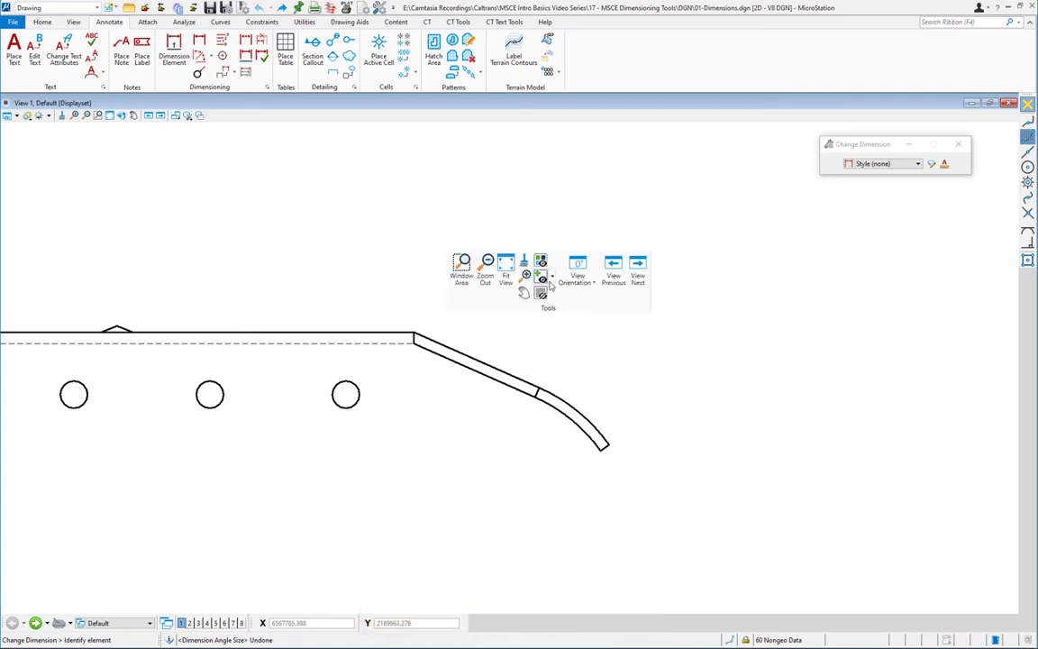
{"action": "left_click", "coordinate": [507, 267]}
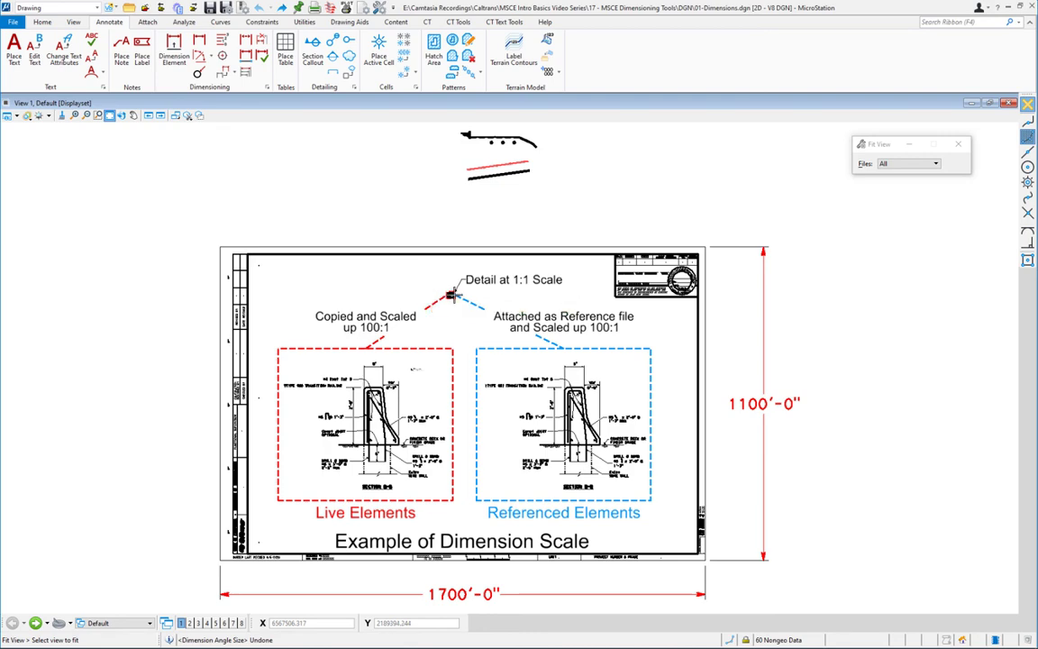
{"action": "scroll", "coordinate": [450, 293], "scroll_direction": "up", "scroll_amount": 4}
{"action": "scroll", "coordinate": [399, 343], "scroll_direction": "up", "scroll_amount": 10}
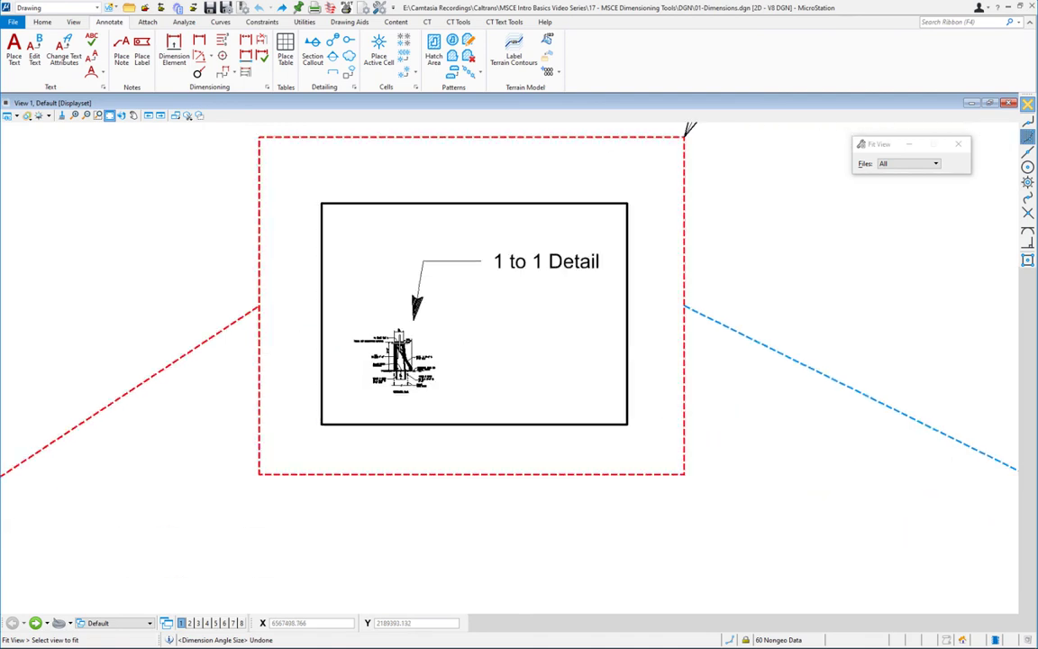
{"action": "scroll", "coordinate": [436, 347], "scroll_direction": "down", "scroll_amount": 3}
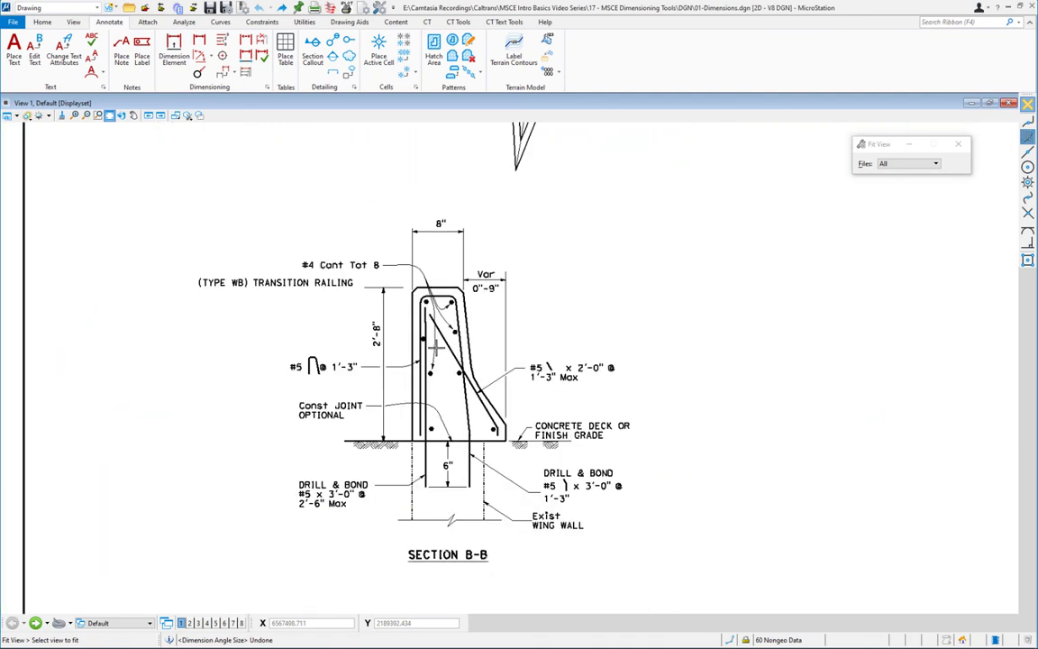
{"action": "middle_click_drag", "start_coordinate": [548, 318], "coordinate": [475, 347]}
{"action": "right_click", "coordinate": [475, 347]}
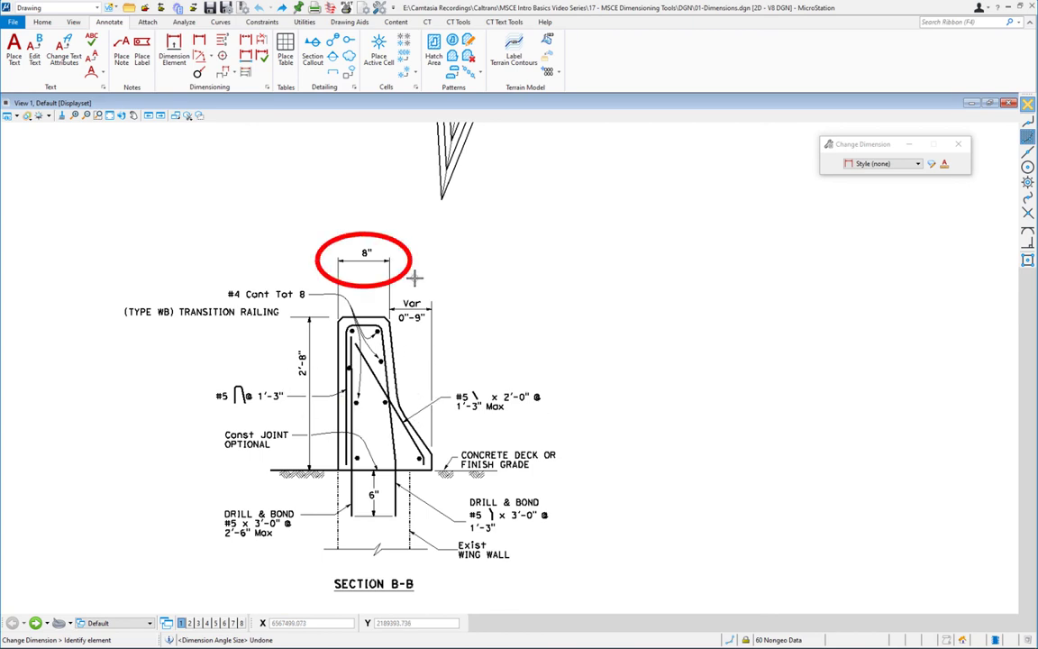
{"action": "middle_click_drag", "start_coordinate": [424, 262], "coordinate": [406, 295]}
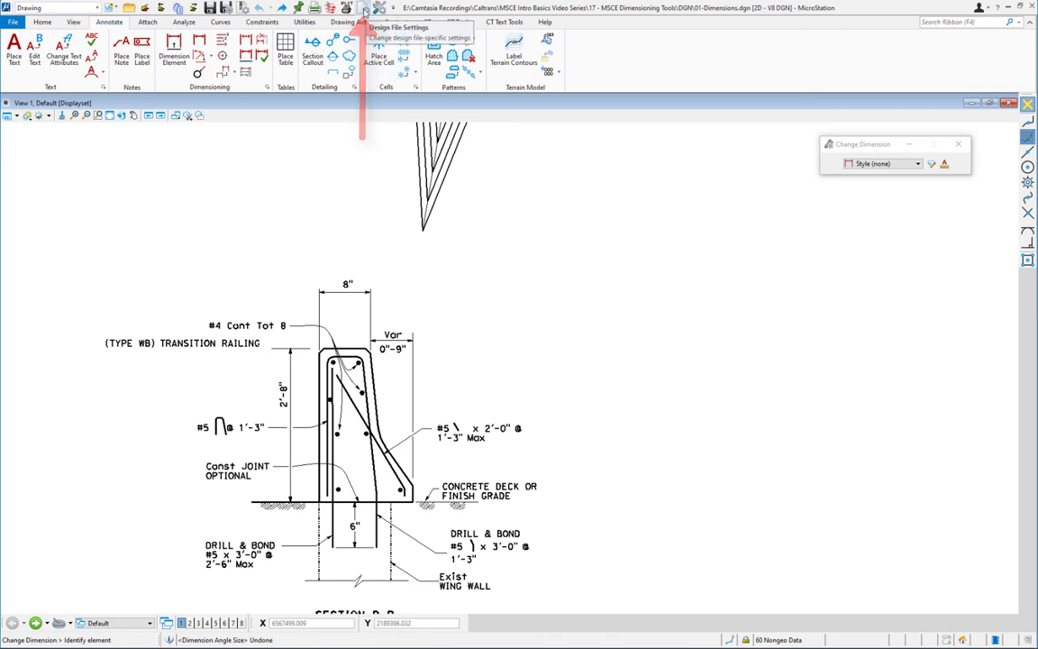
- In the design file settings, set the working units format to MU:SU with Inches as the sub unit, and accept
{"action": "left_click", "coordinate": [364, 10]}
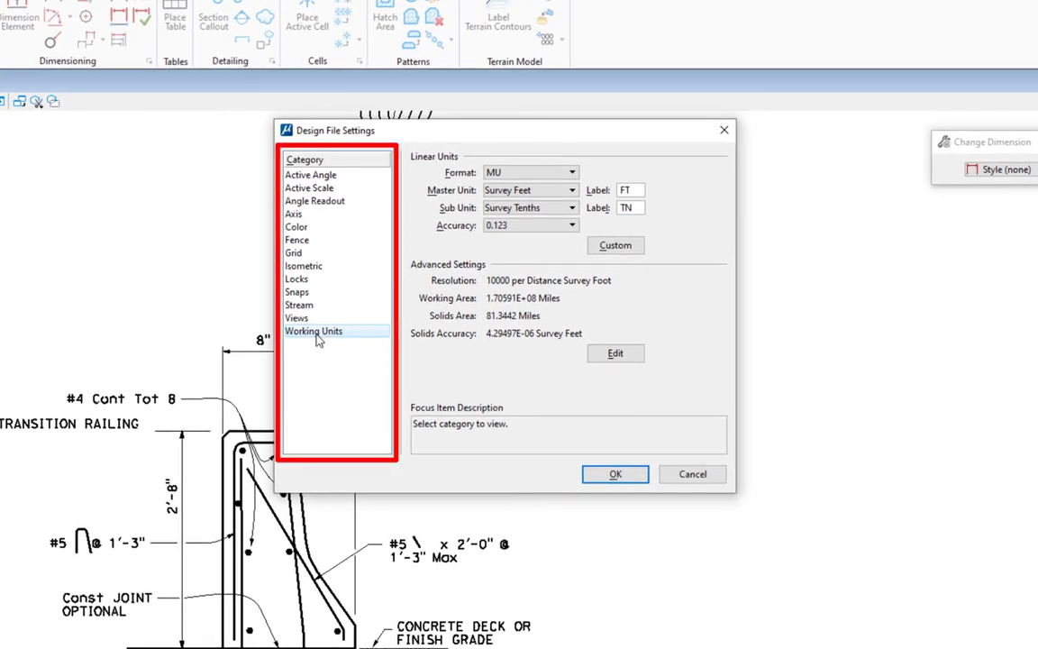
{"action": "left_click", "coordinate": [316, 331]}
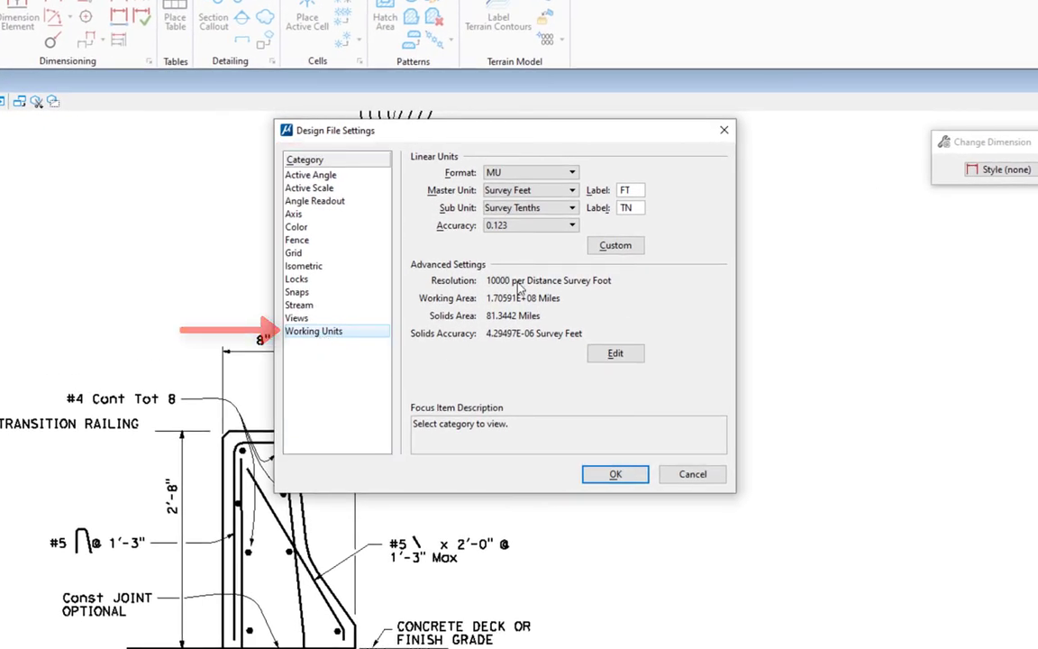
{"action": "left_click", "coordinate": [509, 173]}
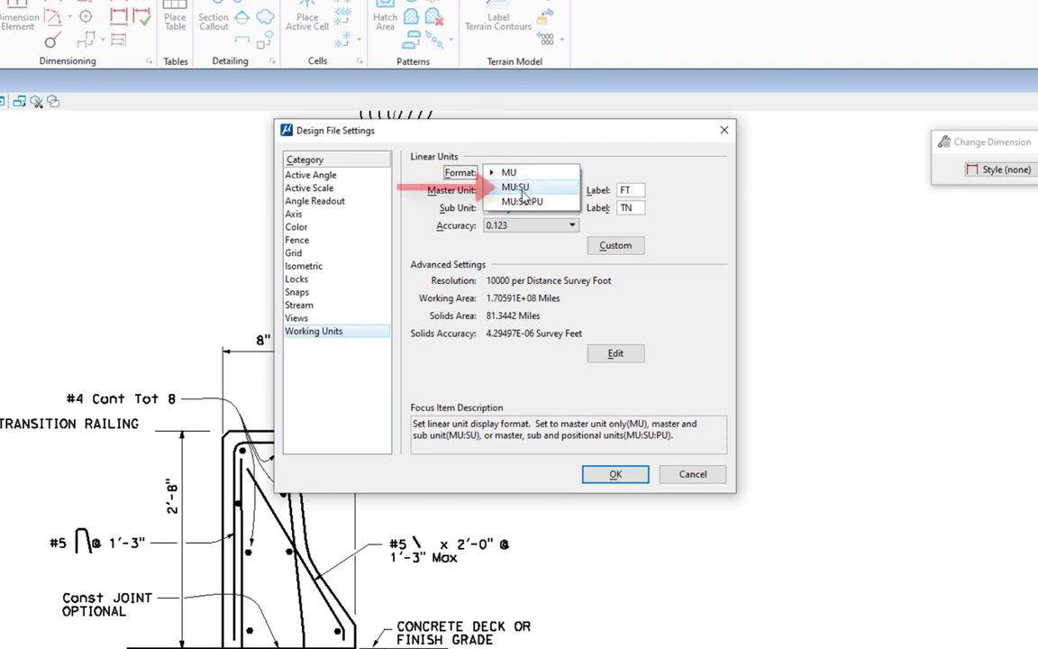
{"action": "left_click", "coordinate": [530, 188]}
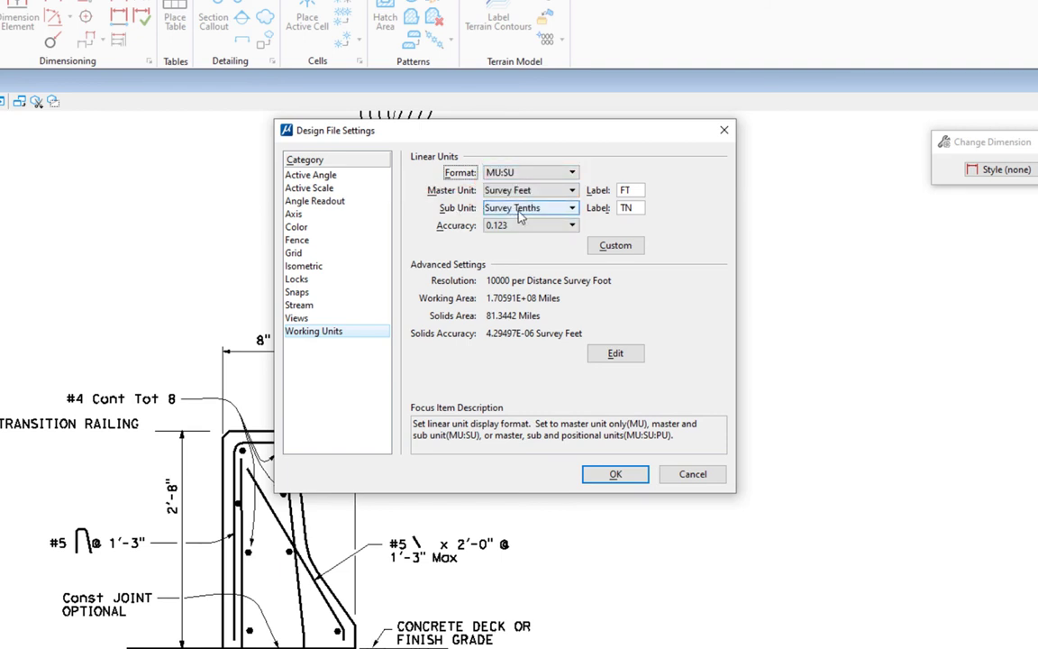
{"action": "left_click", "coordinate": [518, 209]}
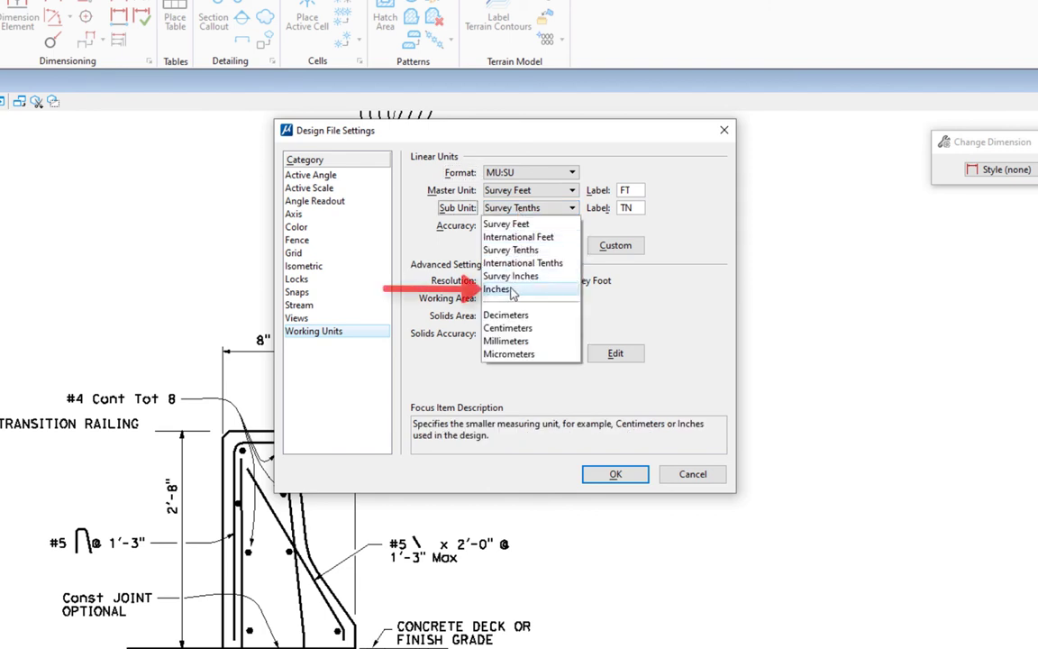
{"action": "key", "text": "Escape"}
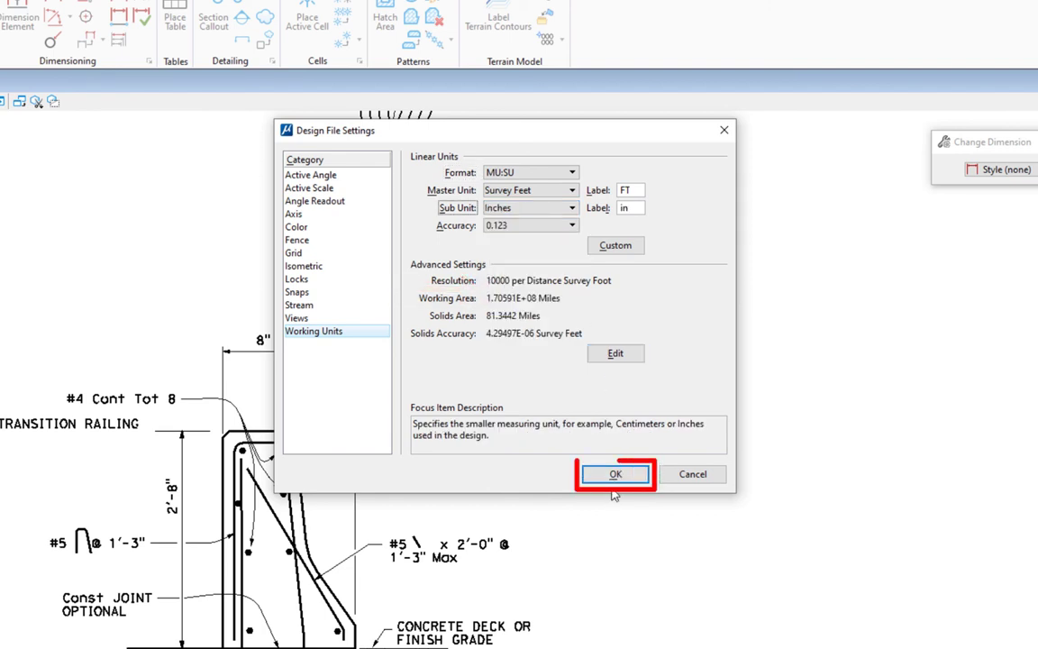
{"action": "left_click", "coordinate": [615, 474]}
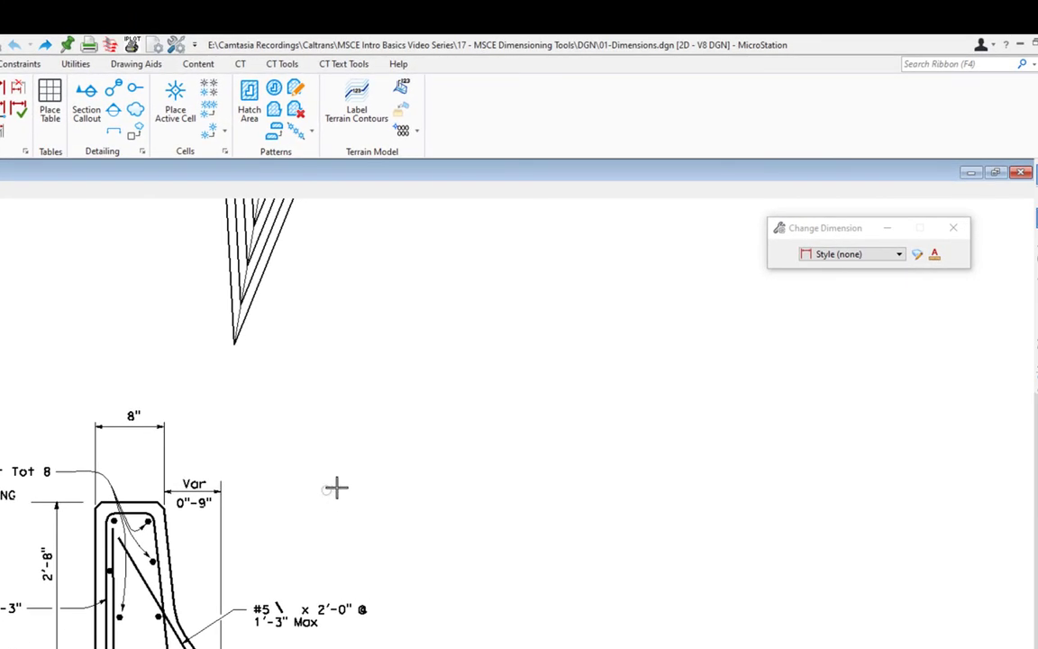
- Measure the distance between the extension lines of the 8" dimension at the top of the 1:1 detail, using the Between Points method
{"action": "scroll", "coordinate": [82, 401], "scroll_direction": "up", "scroll_amount": 2}
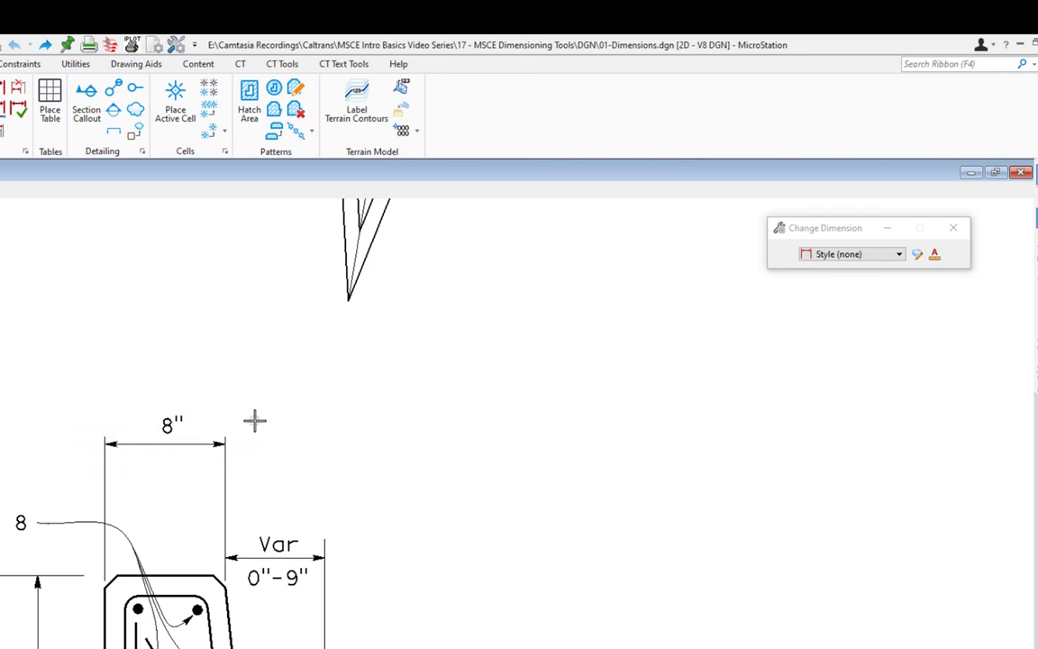
{"action": "key", "text": "space"}
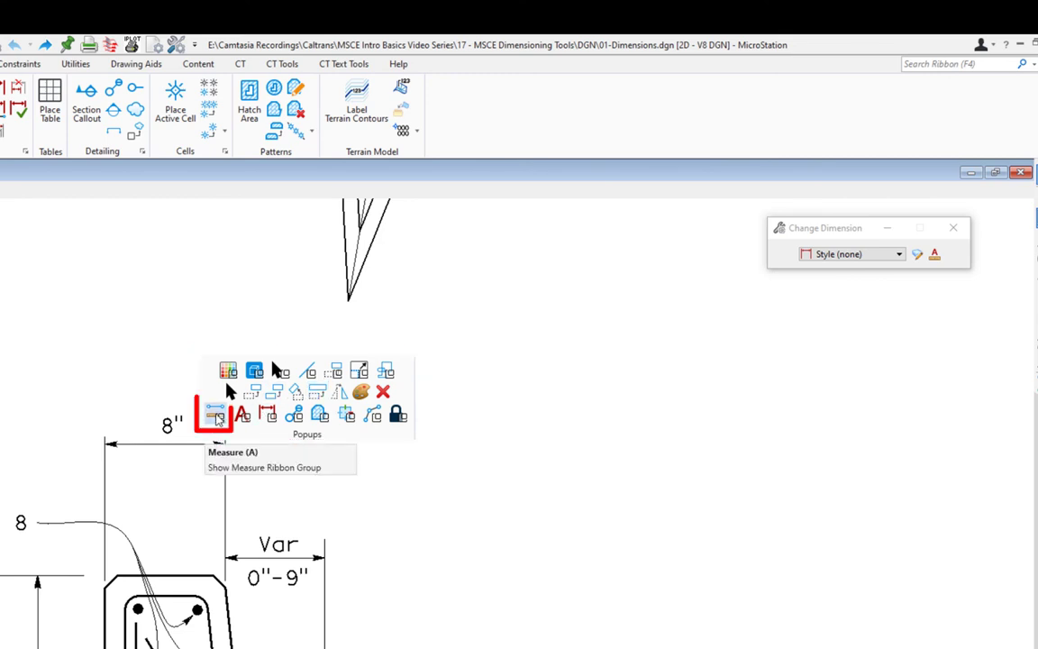
{"action": "left_click", "coordinate": [217, 419]}
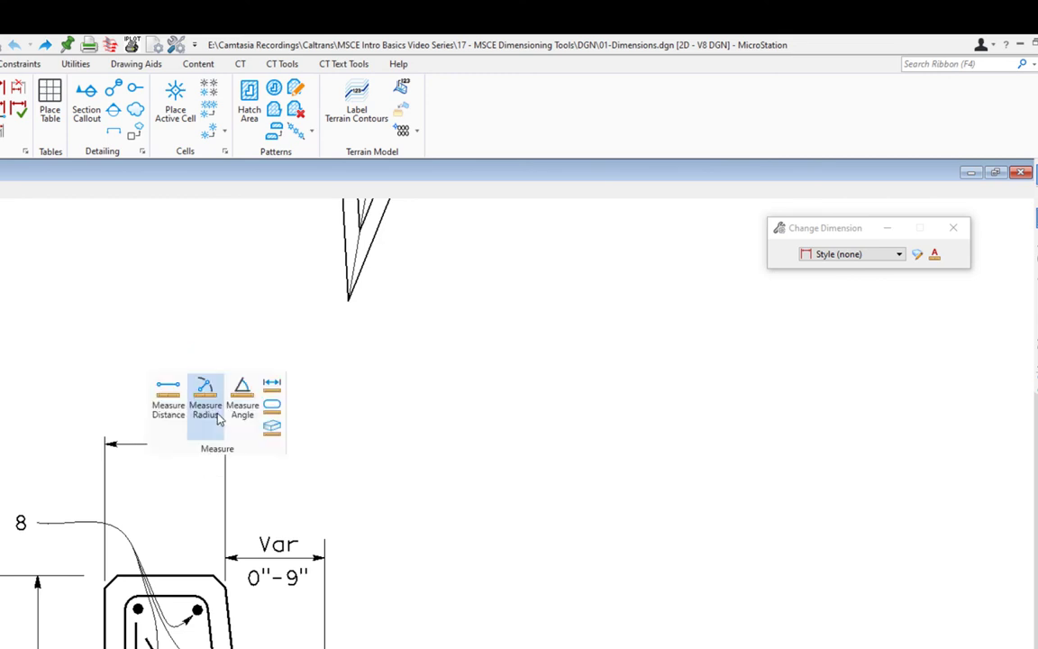
{"action": "left_click", "coordinate": [175, 405]}
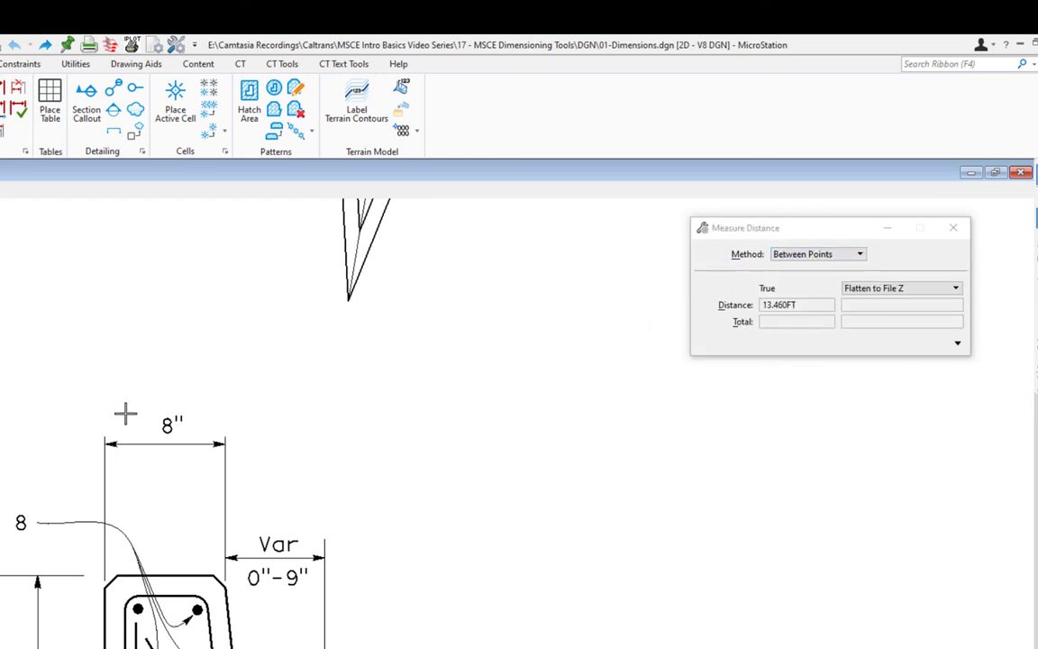
{"action": "left_click", "coordinate": [105, 436]}
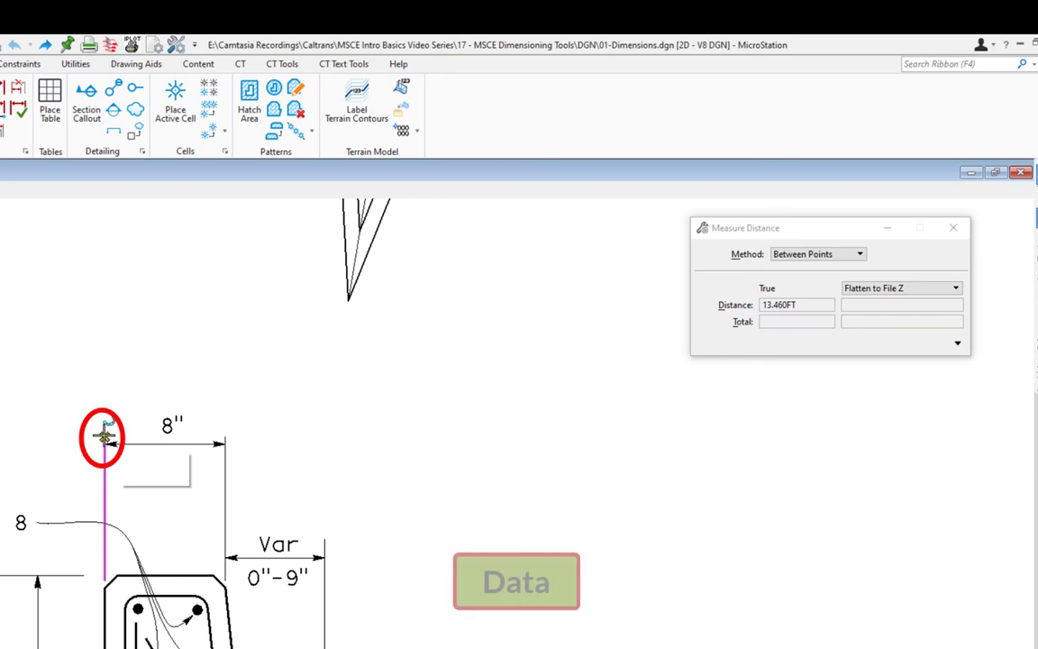
{"action": "left_click", "coordinate": [225, 438]}
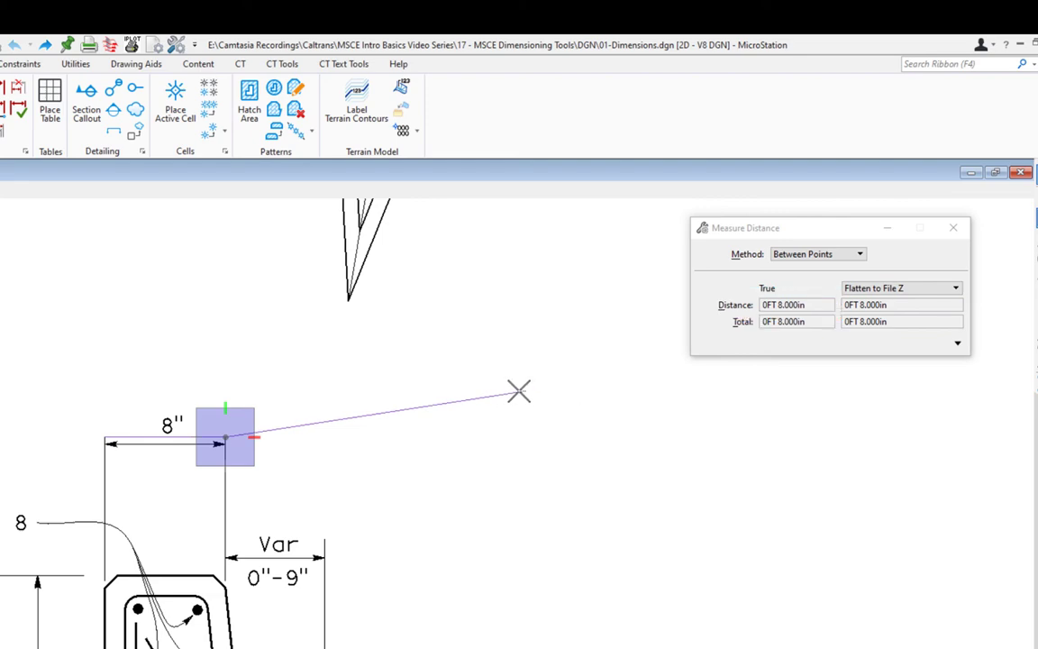
{"action": "right_click", "coordinate": [473, 345]}
- Measure the same top width between the extension lines on the Live Elements detail that was copied and scaled up 100:1
{"action": "scroll", "coordinate": [445, 339], "scroll_direction": "down", "scroll_amount": 5}
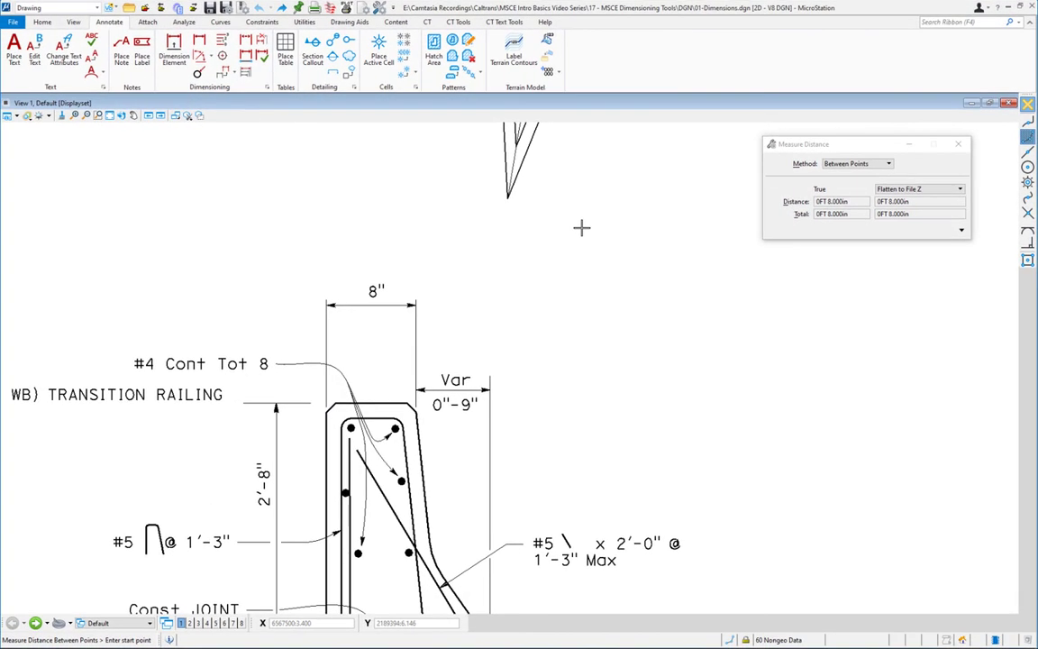
{"action": "scroll", "coordinate": [580, 228], "scroll_direction": "down", "scroll_amount": 8}
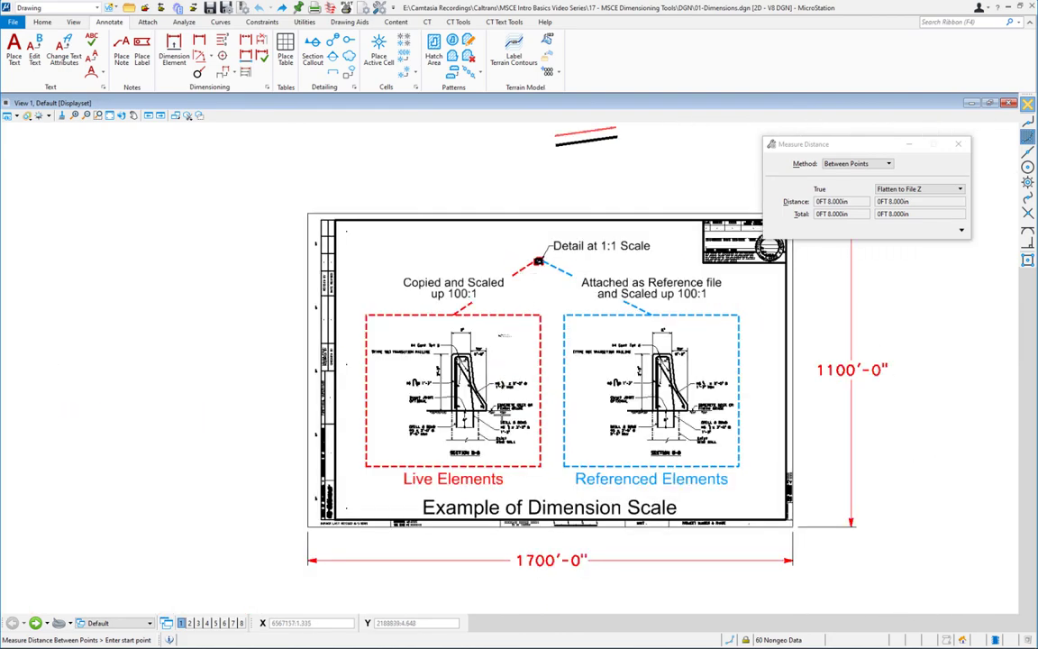
{"action": "scroll", "coordinate": [477, 374], "scroll_direction": "up", "scroll_amount": 2}
{"action": "scroll", "coordinate": [478, 374], "scroll_direction": "up", "scroll_amount": 2}
{"action": "middle_click_drag", "start_coordinate": [466, 266], "coordinate": [425, 325]}
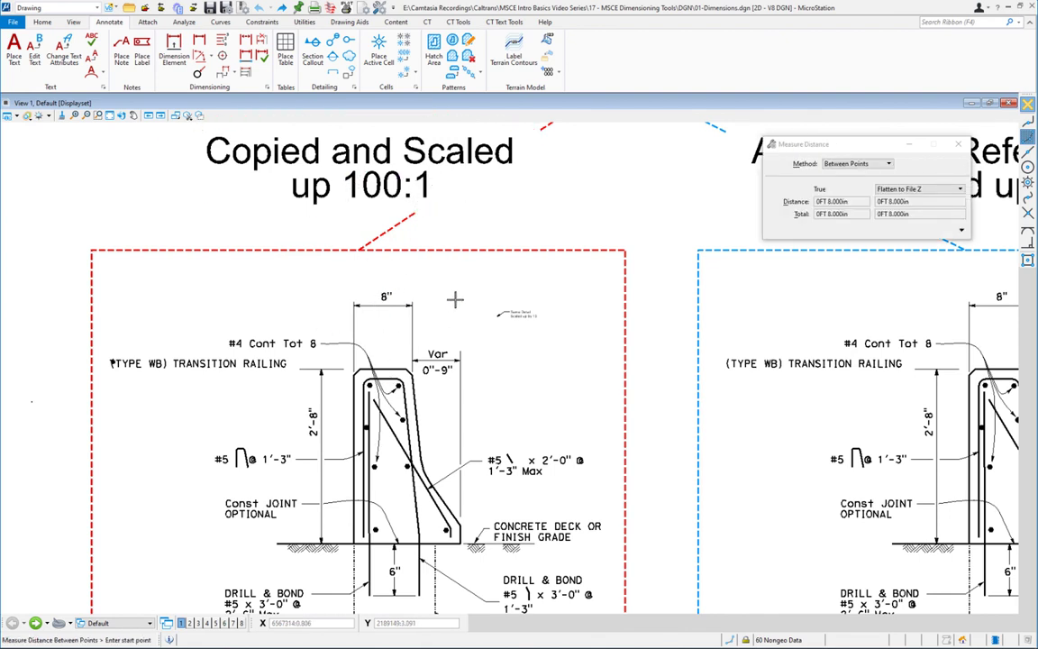
{"action": "scroll", "coordinate": [391, 278], "scroll_direction": "up", "scroll_amount": 3}
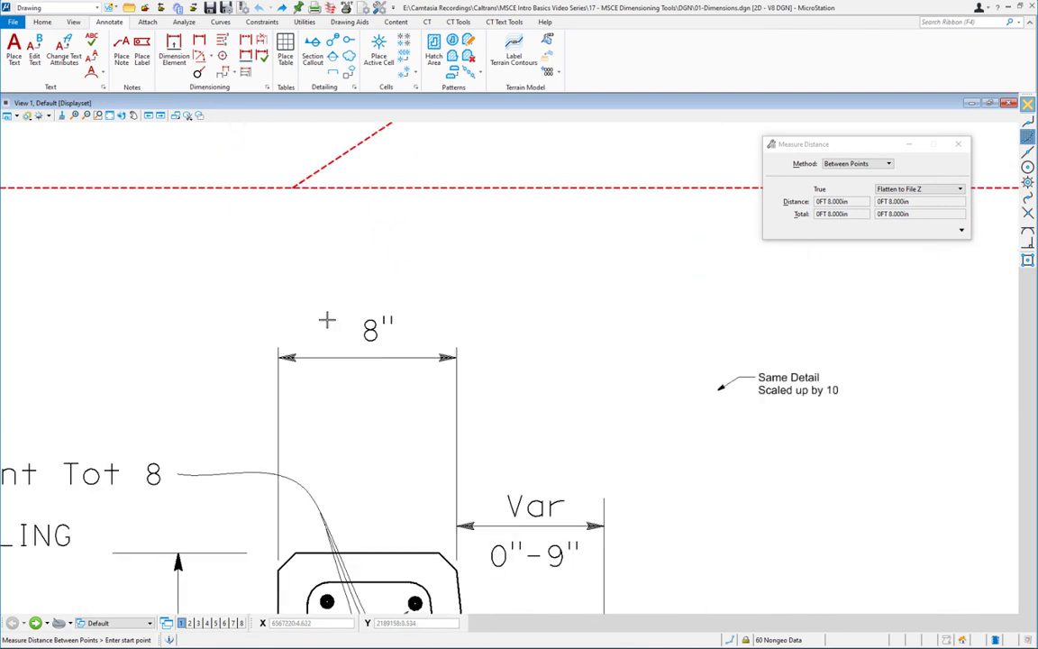
{"action": "left_click", "coordinate": [278, 348]}
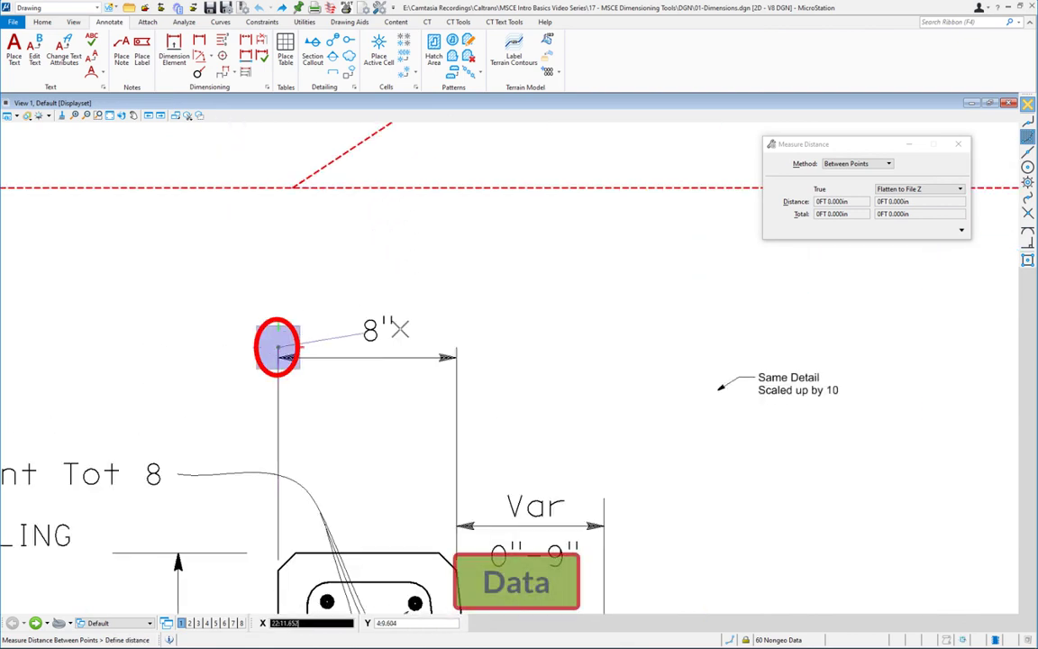
{"action": "left_click", "coordinate": [456, 347]}
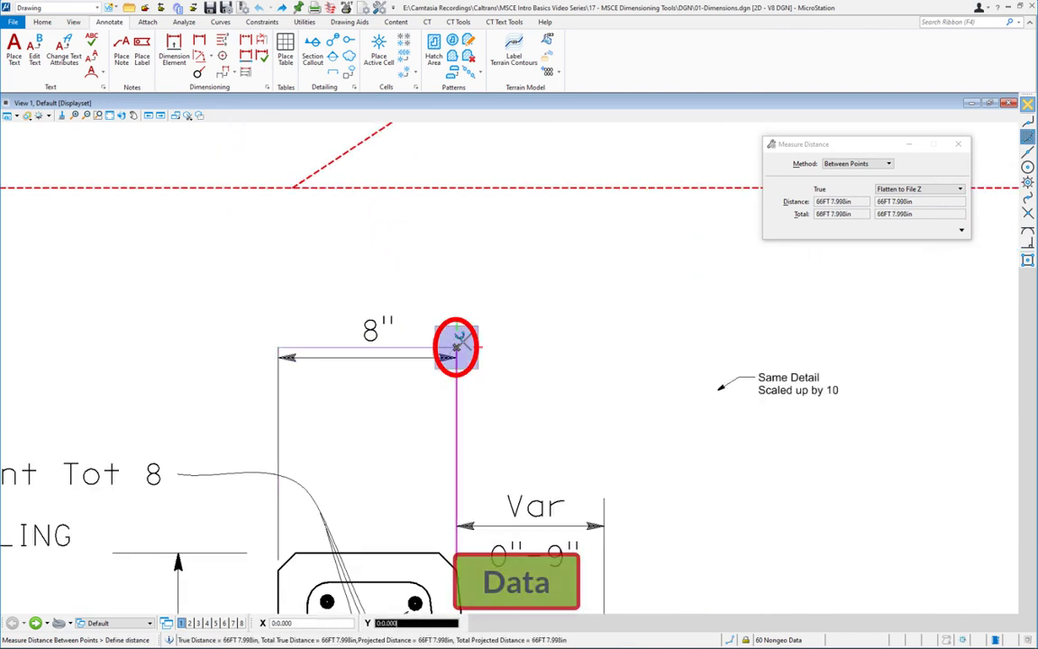
{"action": "right_click", "coordinate": [586, 320]}
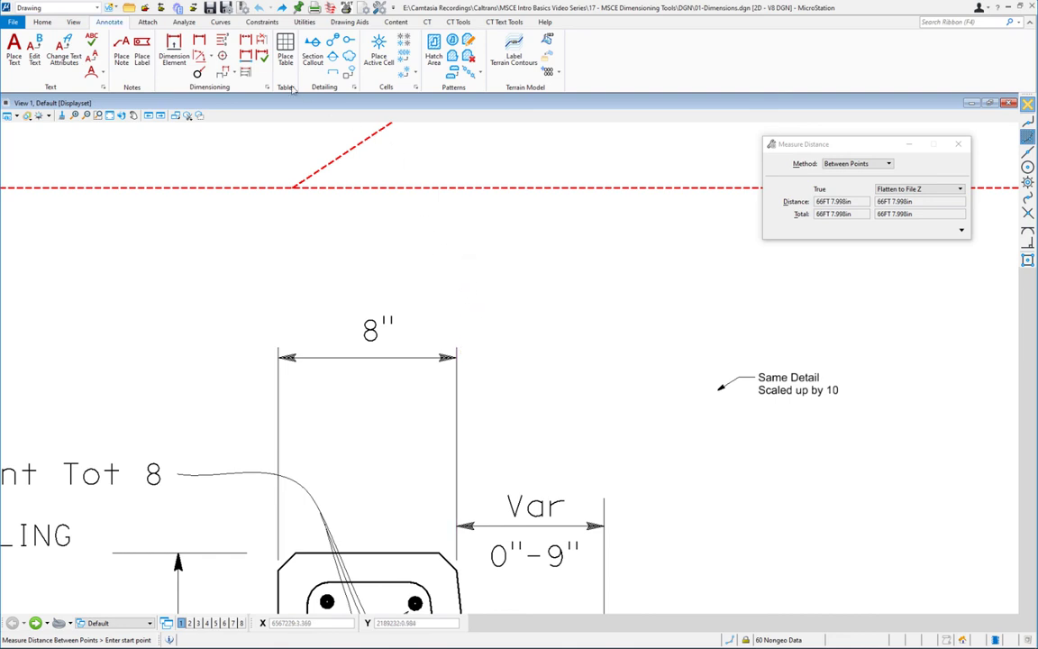
- Place a linear dimension above the 8" dimension on the Live Elements detail, spanning its two extension lines
{"action": "left_click", "coordinate": [200, 43]}
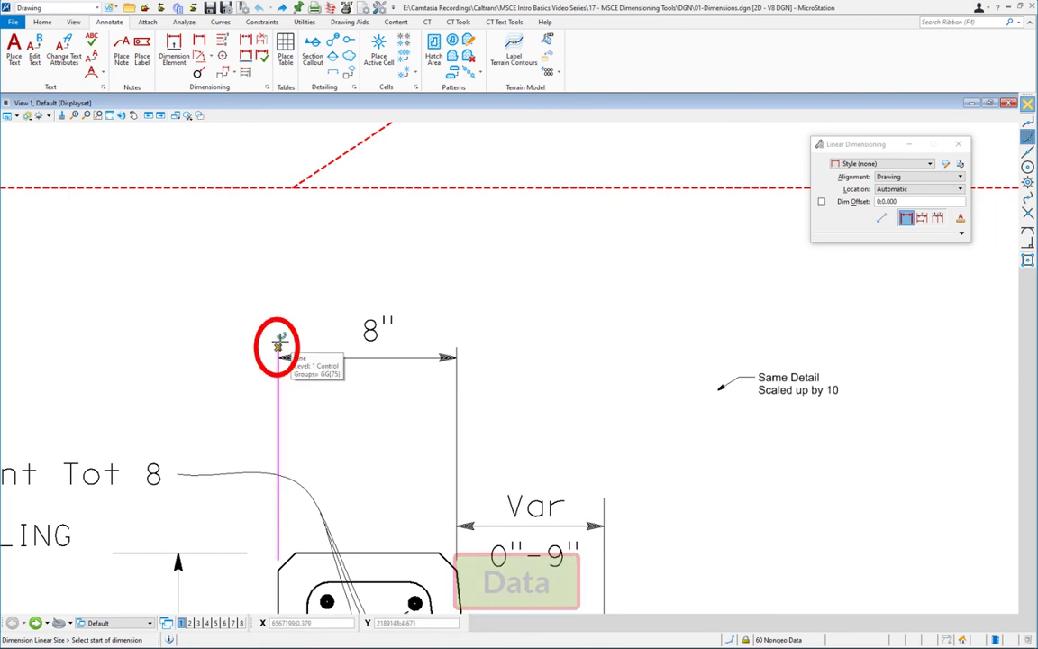
{"action": "left_click", "coordinate": [279, 344]}
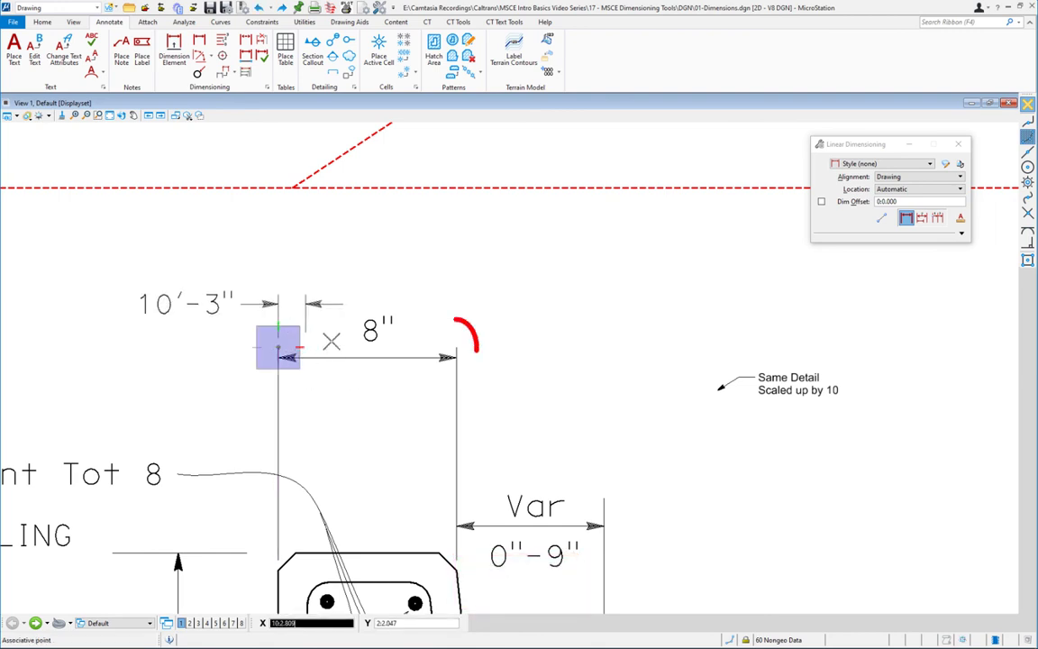
{"action": "left_click", "coordinate": [457, 346]}
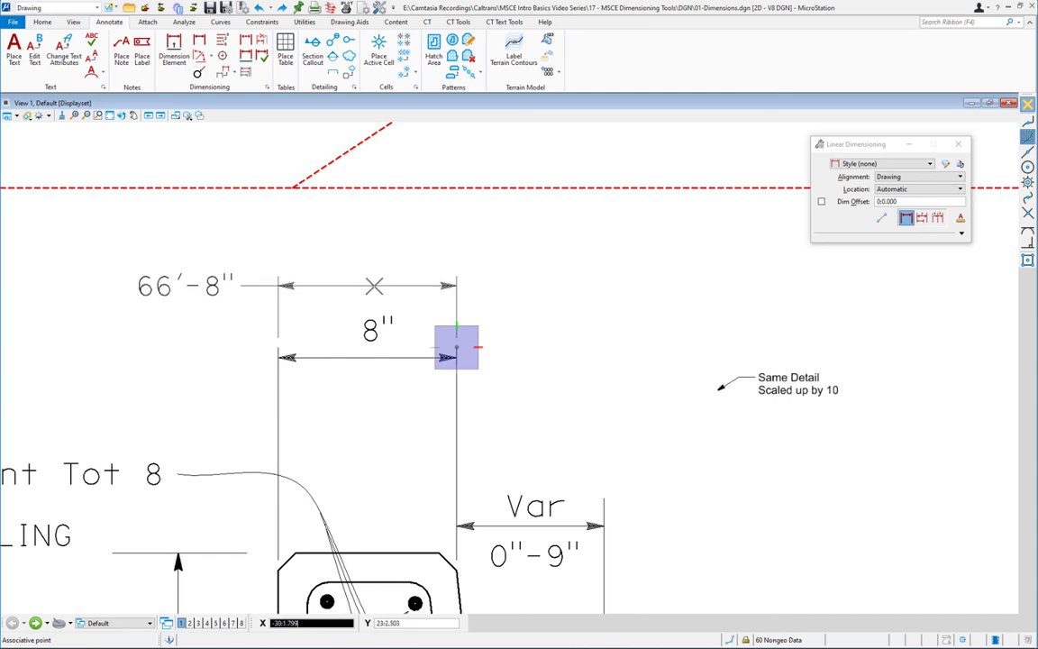
{"action": "left_click", "coordinate": [456, 347]}
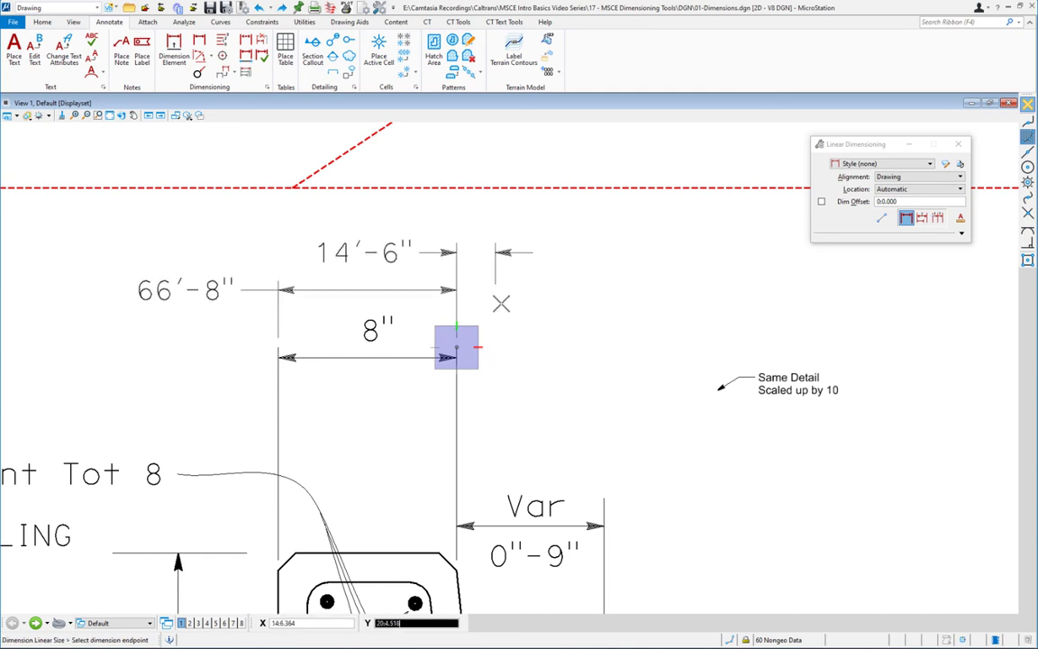
{"action": "right_click", "coordinate": [541, 371]}
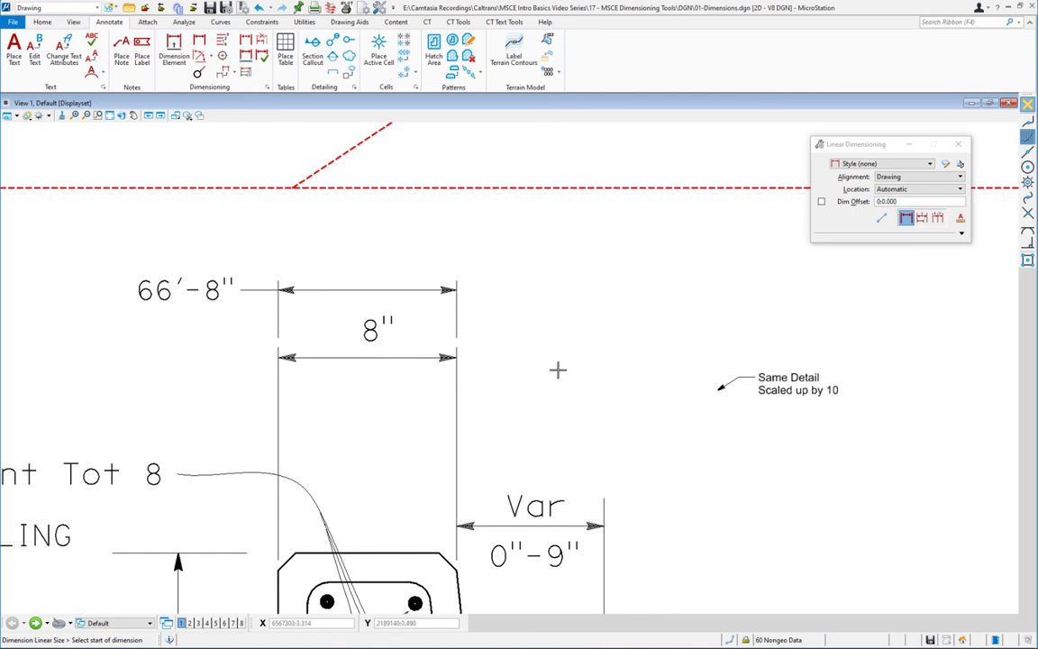
- In the units settings of dimension Style (none), set the scale factor to 0.010000
{"action": "left_click", "coordinate": [944, 166]}
{"action": "left_click_drag", "start_coordinate": [379, 193], "coordinate": [616, 184]}
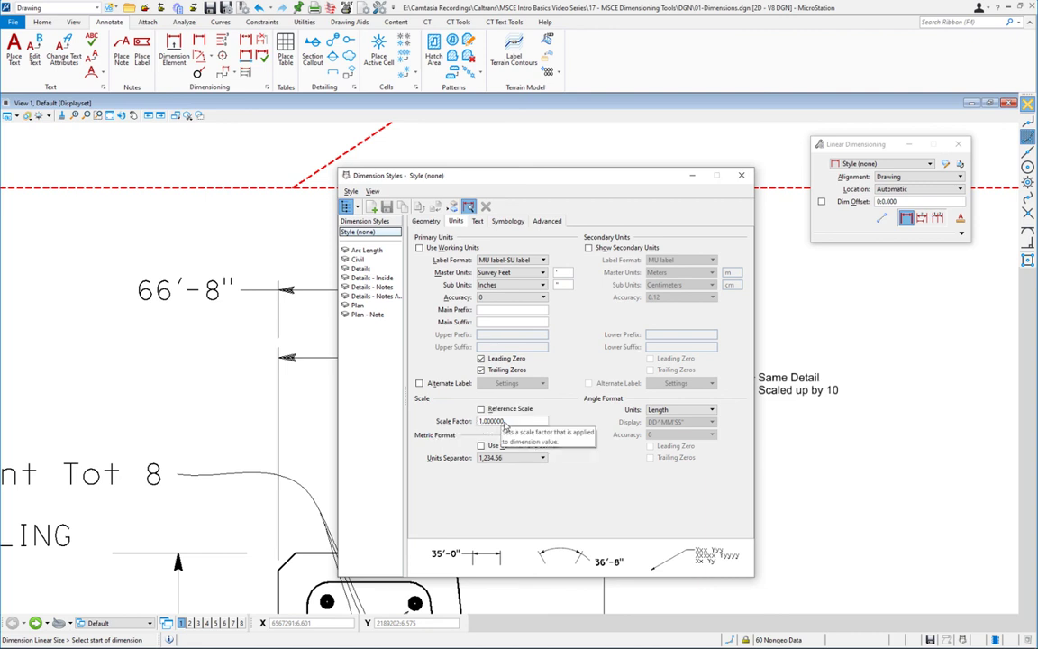
{"action": "double_click", "coordinate": [505, 424]}
{"action": "type", "text": "10"}
{"action": "key", "text": "Tab"}
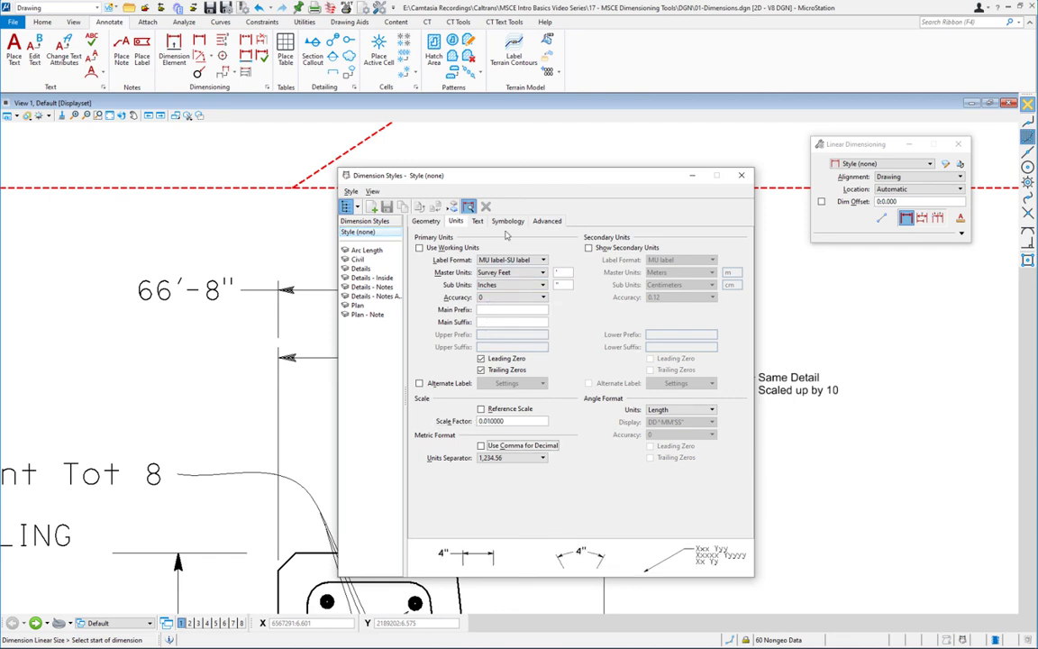
- Move the dimension style settings clear of the detail and place a second linear dimension above the 66'-8" one, across the same width
{"action": "left_click_drag", "start_coordinate": [463, 173], "coordinate": [746, 293]}
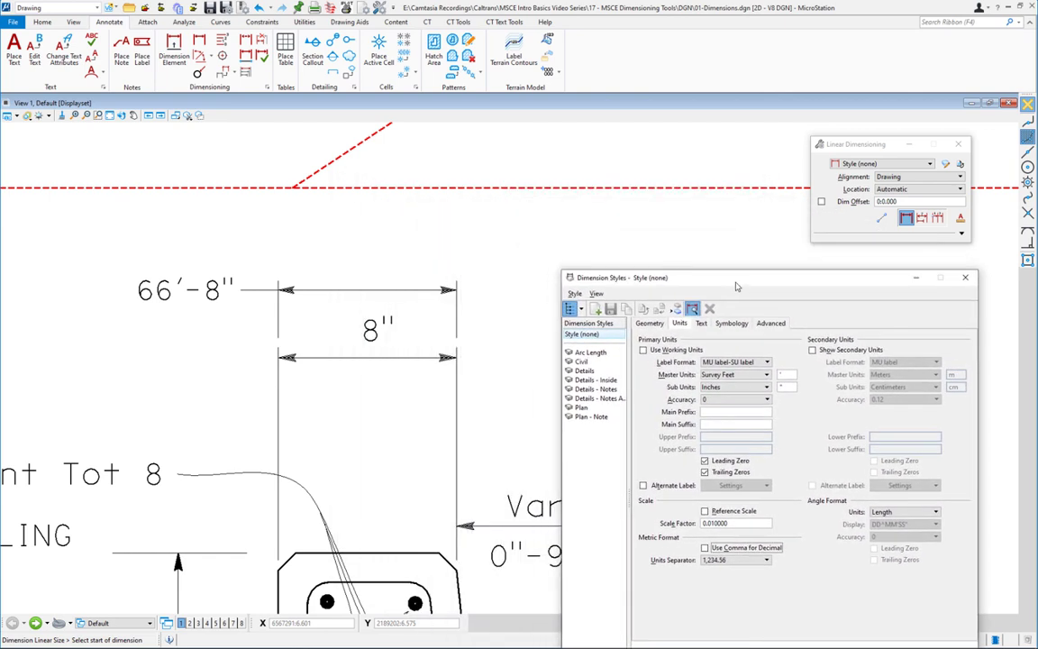
{"action": "left_click", "coordinate": [278, 290]}
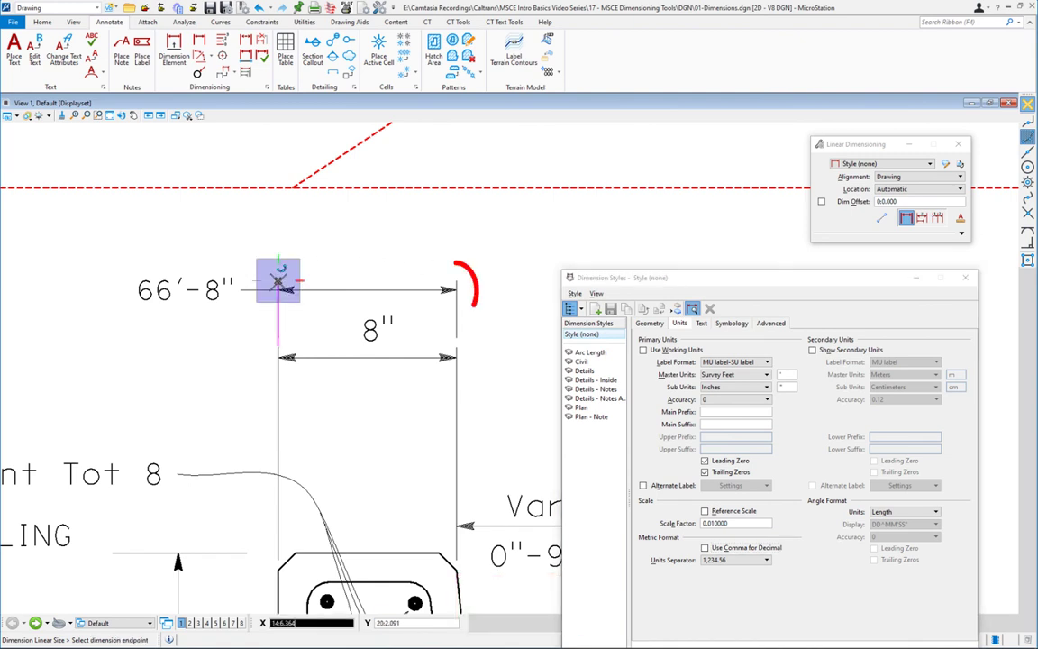
{"action": "left_click", "coordinate": [456, 287]}
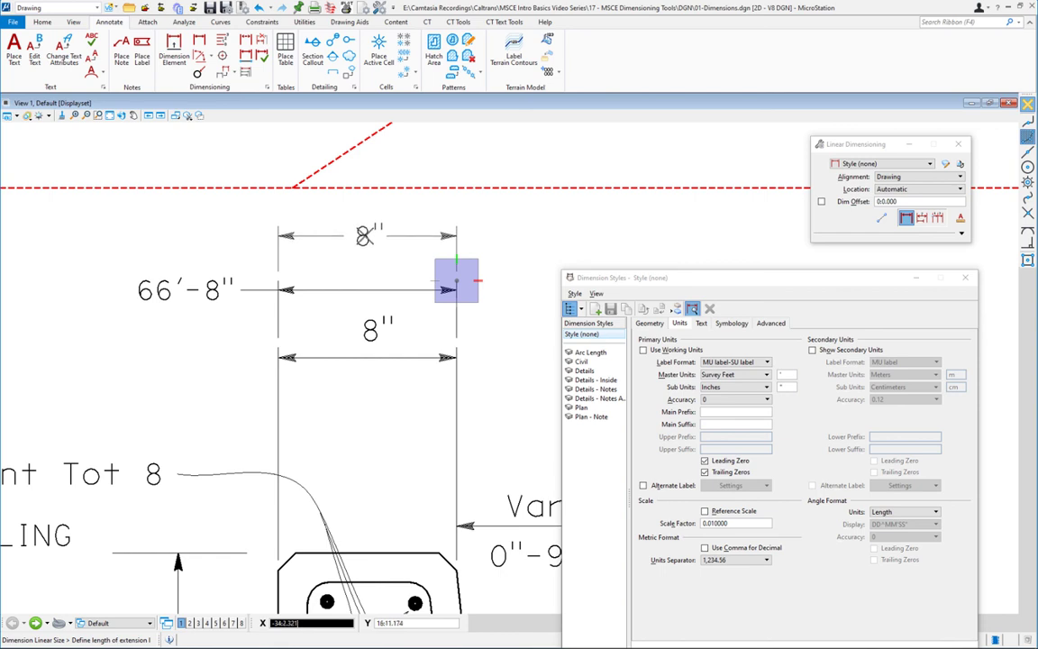
{"action": "left_click", "coordinate": [456, 282]}
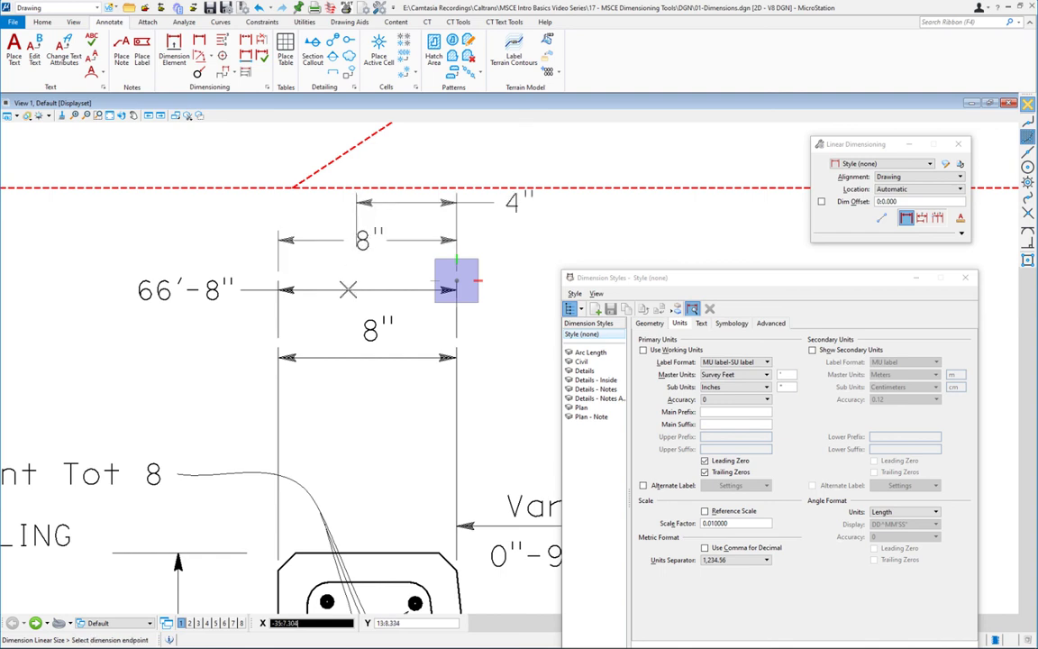
{"action": "right_click", "coordinate": [388, 304]}
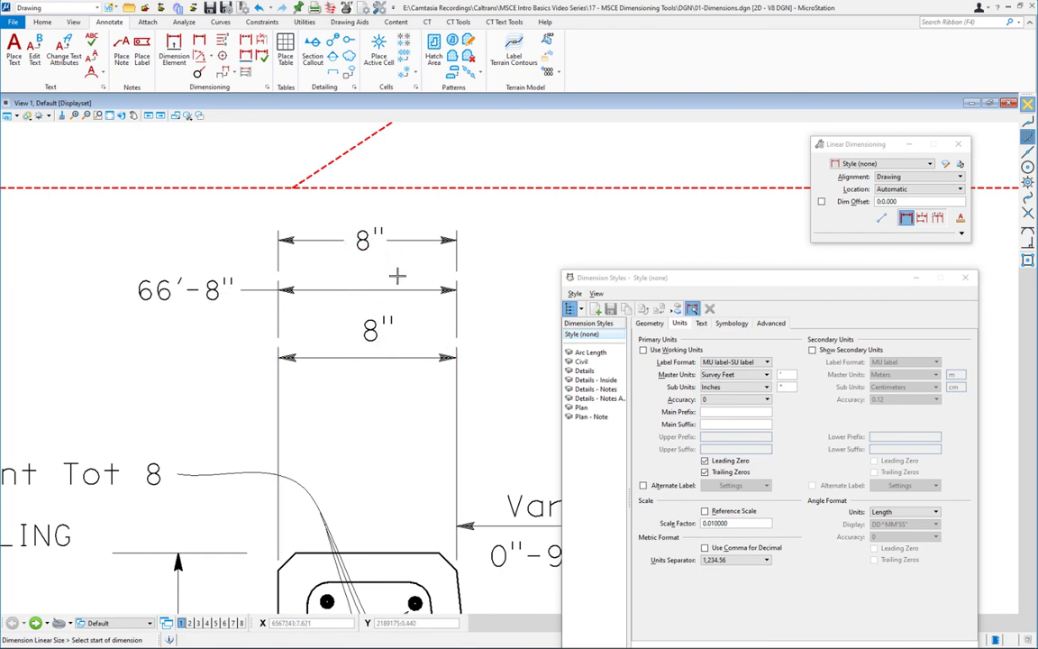
- Bring the top of the Referenced Elements detail into view and reset the Style (none) dimension scale factor to 1.000000
{"action": "scroll", "coordinate": [333, 289], "scroll_direction": "down", "scroll_amount": 8}
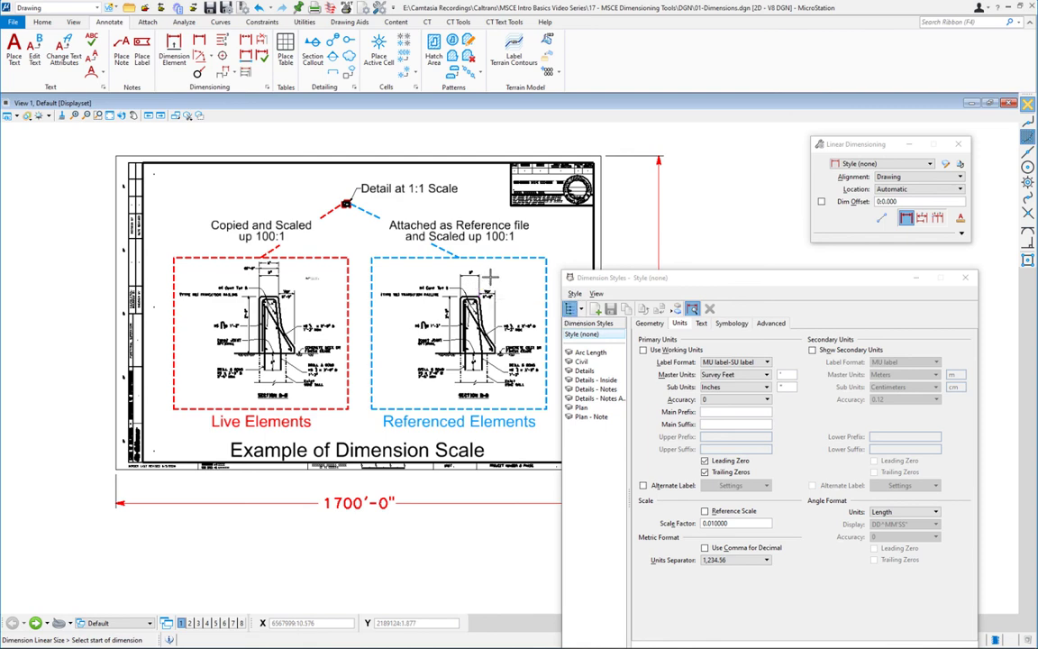
{"action": "scroll", "coordinate": [490, 275], "scroll_direction": "up", "scroll_amount": 5}
{"action": "mouse_move", "coordinate": [248, 200]}
{"action": "middle_mouse_down"}
{"action": "mouse_move", "coordinate": [288, 270]}
{"action": "mouse_move", "coordinate": [331, 270]}
{"action": "middle_mouse_up"}
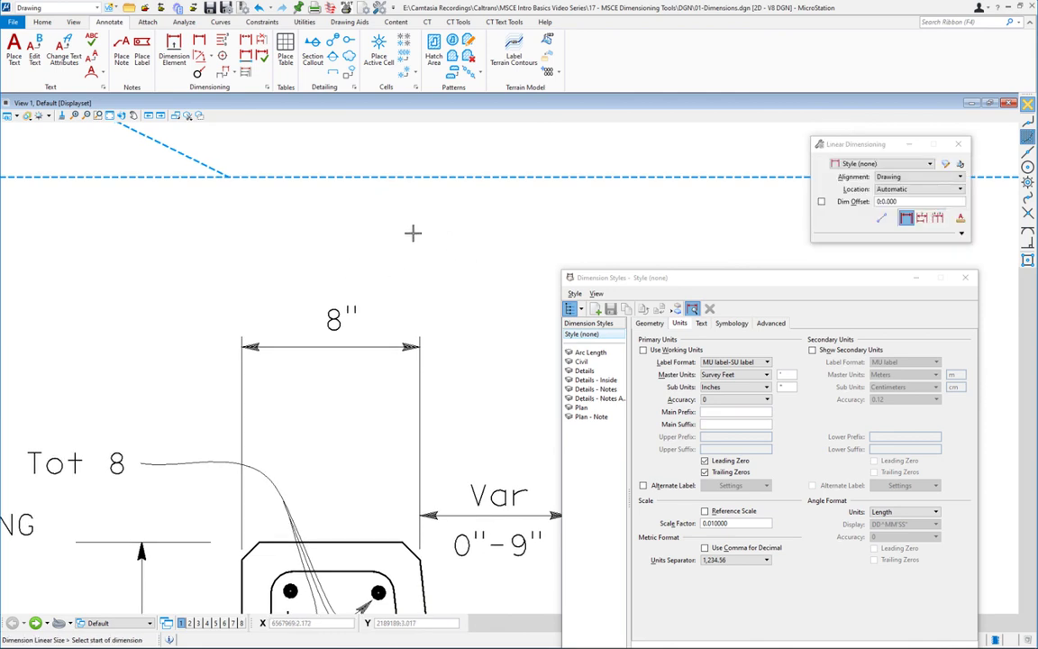
{"action": "mouse_move", "coordinate": [420, 335]}
{"action": "left_click", "coordinate": [702, 523]}
{"action": "left_click", "coordinate": [702, 524]}
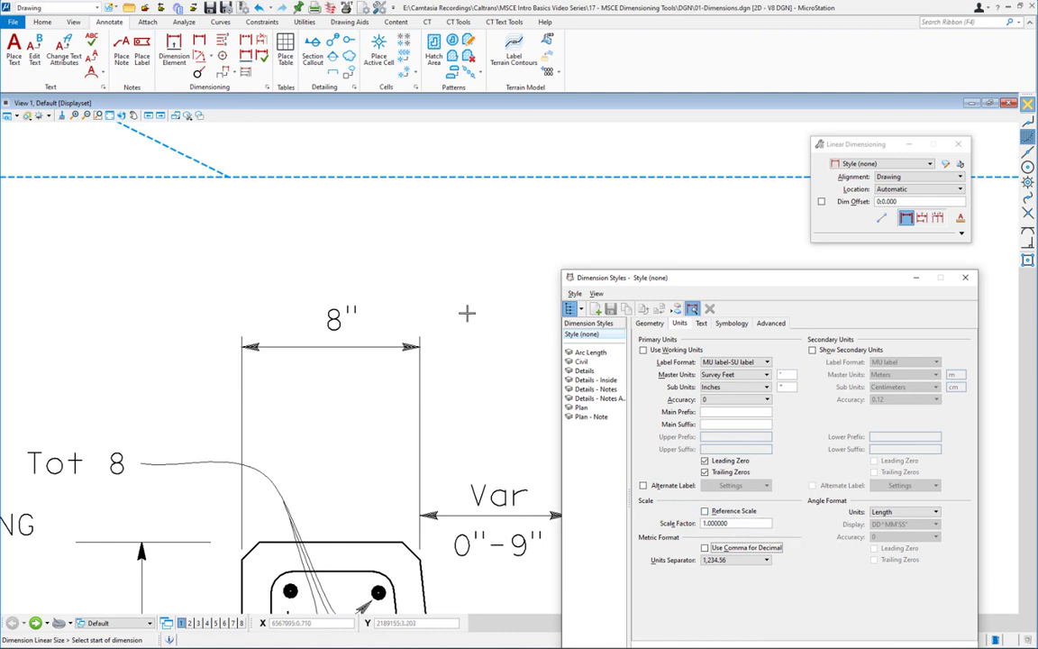
- Try a linear dimension above the 8" dimension on the Referenced Elements detail, spanning its two extension lines, and undo the placement
{"action": "left_click", "coordinate": [421, 335]}
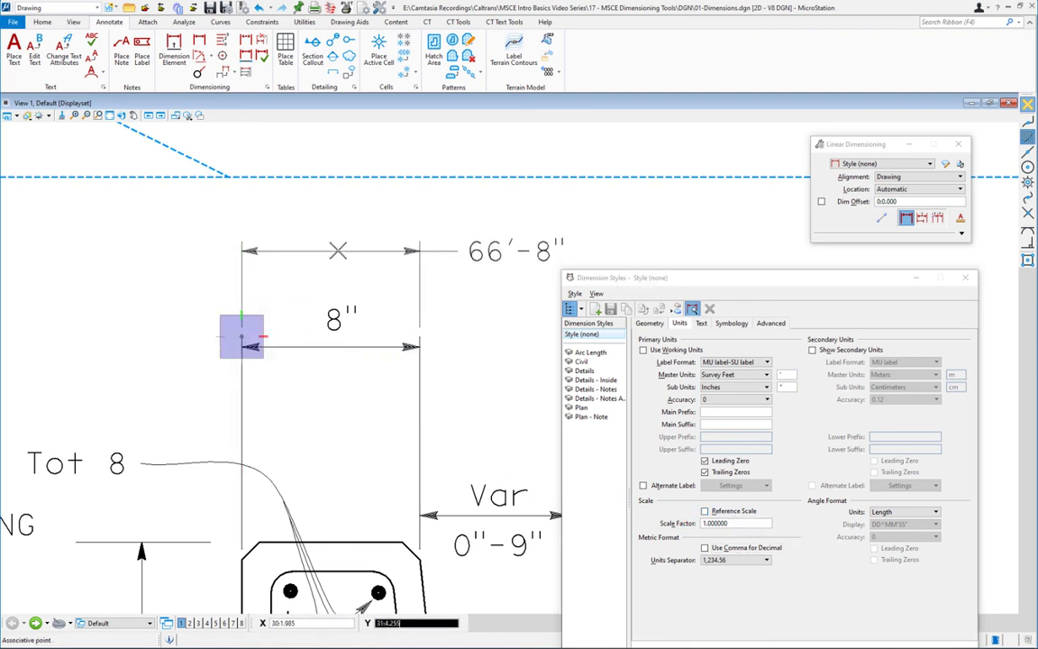
{"action": "left_click", "coordinate": [317, 245]}
{"action": "right_click", "coordinate": [317, 245]}
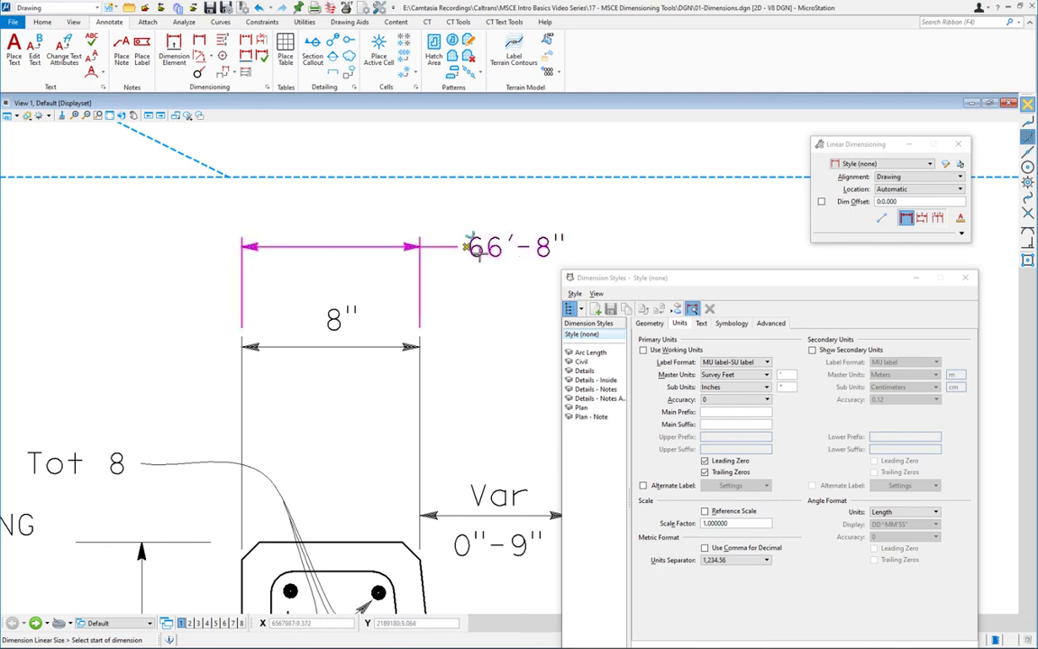
{"action": "key", "text": "ctrl+z"}
- Turn on Reference Scale in the Style (none) units and place a linear dimension above the 8" dimension, across the same width
{"action": "left_click_drag", "start_coordinate": [672, 283], "coordinate": [619, 245]}
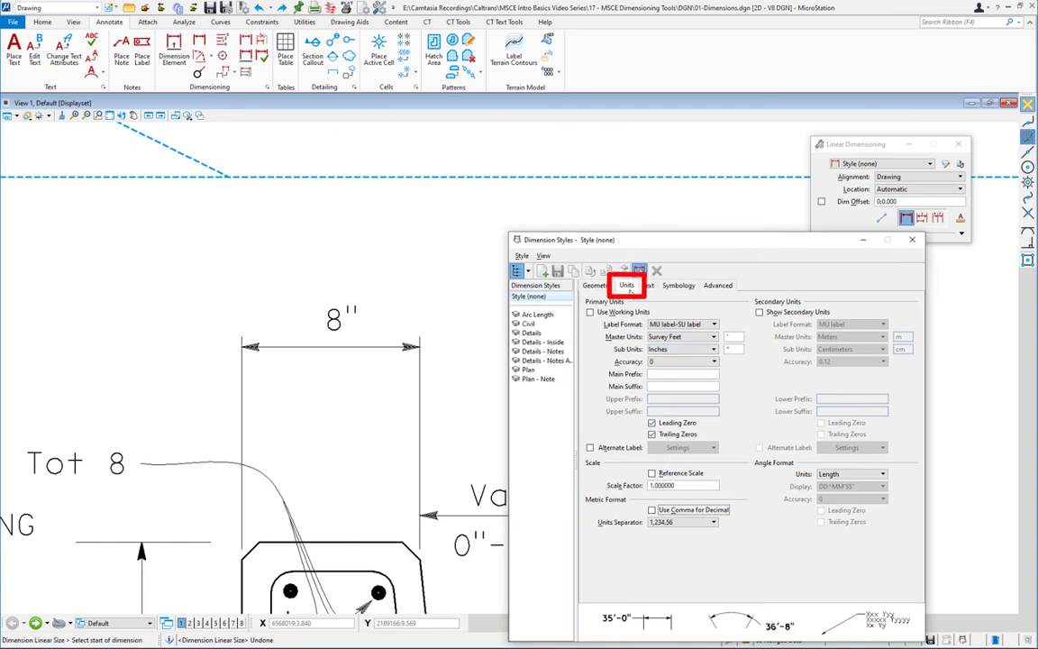
{"action": "left_click", "coordinate": [653, 473]}
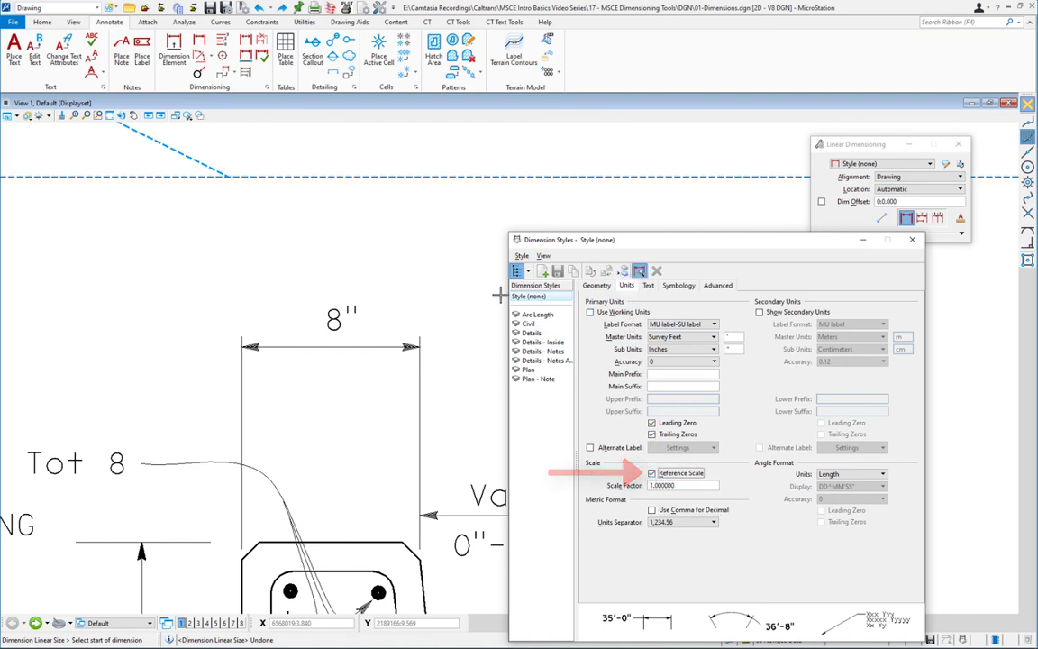
{"action": "left_click", "coordinate": [418, 334]}
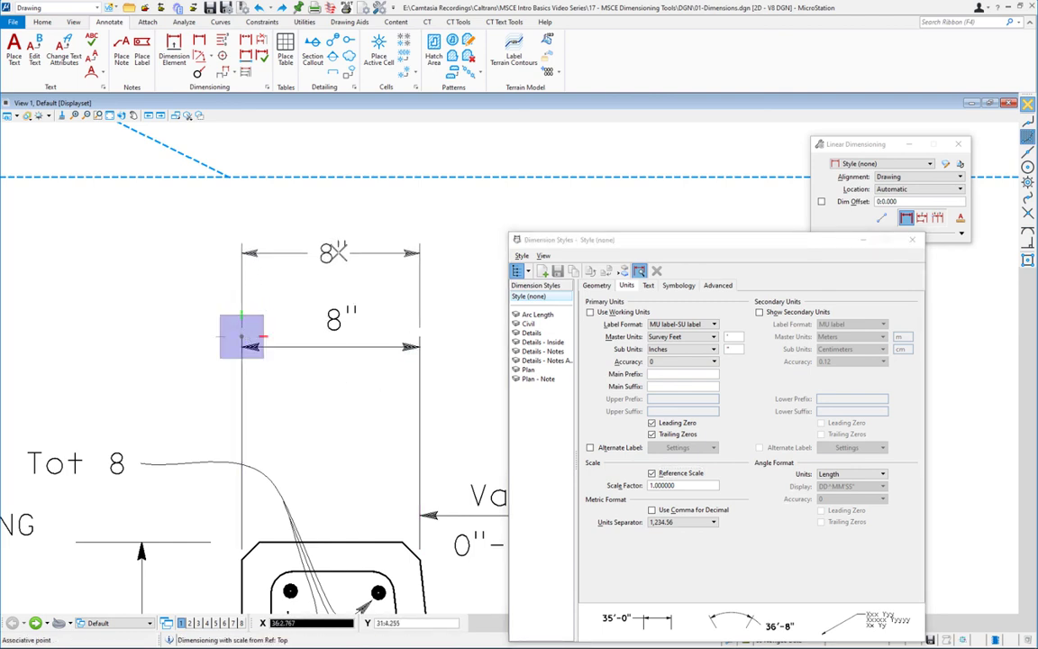
{"action": "left_click", "coordinate": [335, 250]}
{"action": "right_click", "coordinate": [383, 307]}
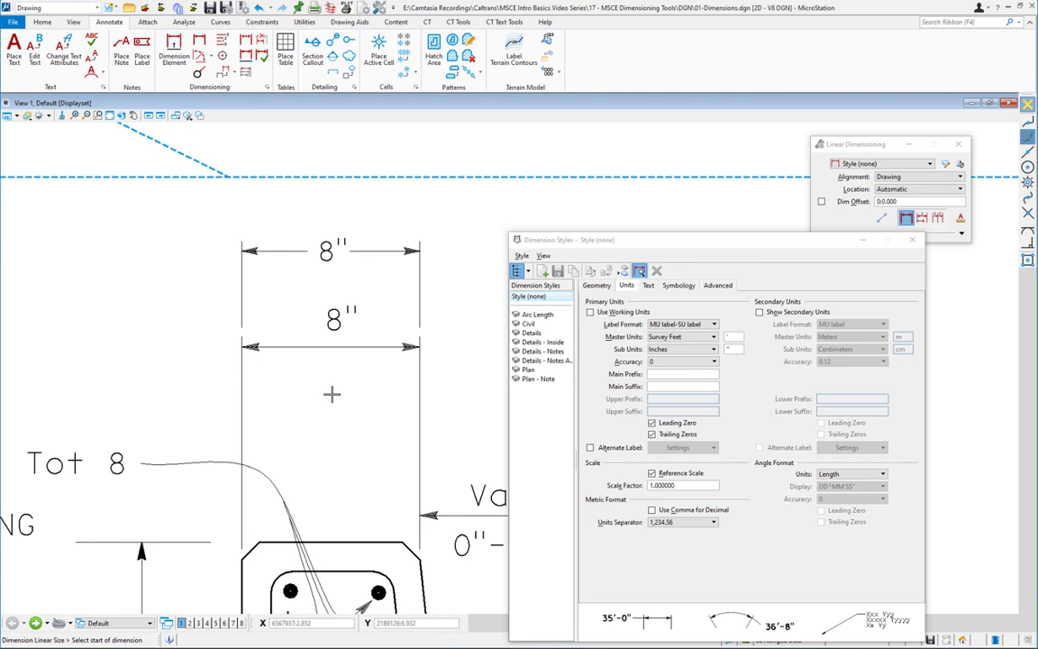
{"action": "left_click_drag", "start_coordinate": [576, 239], "coordinate": [346, 150]}
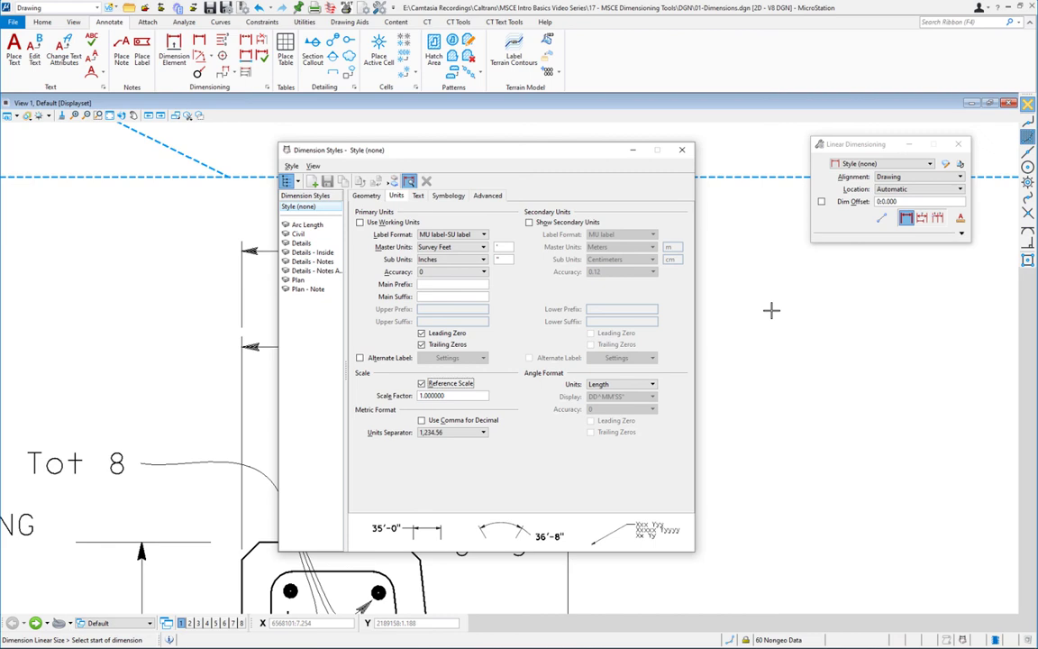